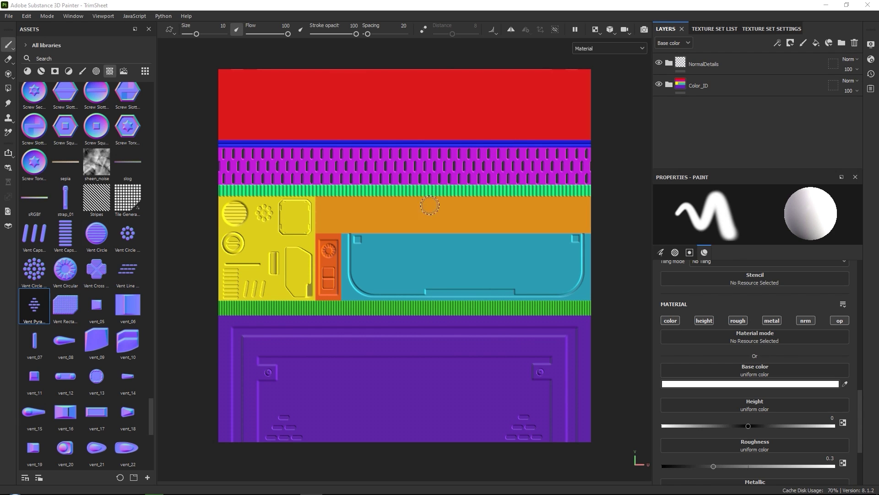
# Hide the Color_ID folder so the trim sheet shows only its normal details.
pyautogui.moveTo(430, 218); pyautogui.dragTo(433, 212, button='middle')
pyautogui.keyDown('alt'); pyautogui.moveTo(432, 212); pyautogui.dragTo(438, 227, button='right'); pyautogui.keyUp('alt')
pyautogui.keyDown('alt'); pyautogui.moveTo(438, 227); pyautogui.dragTo(434, 233, button='middle'); pyautogui.keyUp('alt')
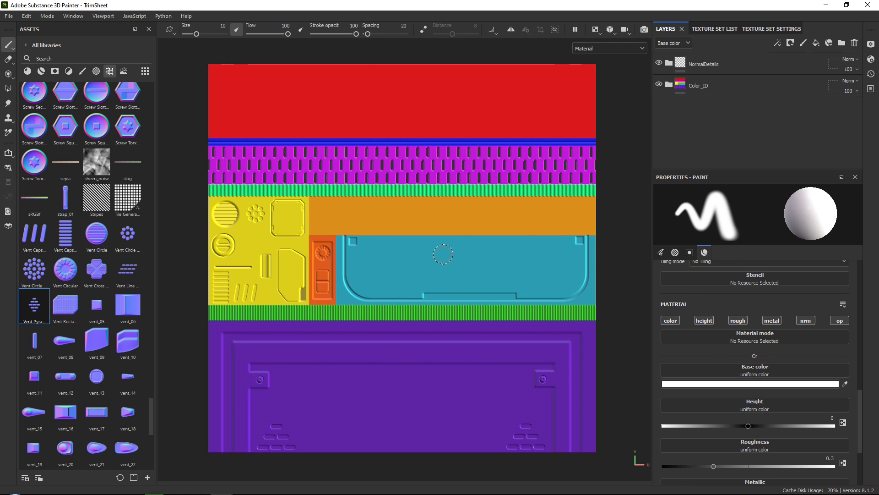
pyautogui.keyDown('alt'); pyautogui.moveTo(495, 154); pyautogui.dragTo(499, 160, button='middle'); pyautogui.keyUp('alt')
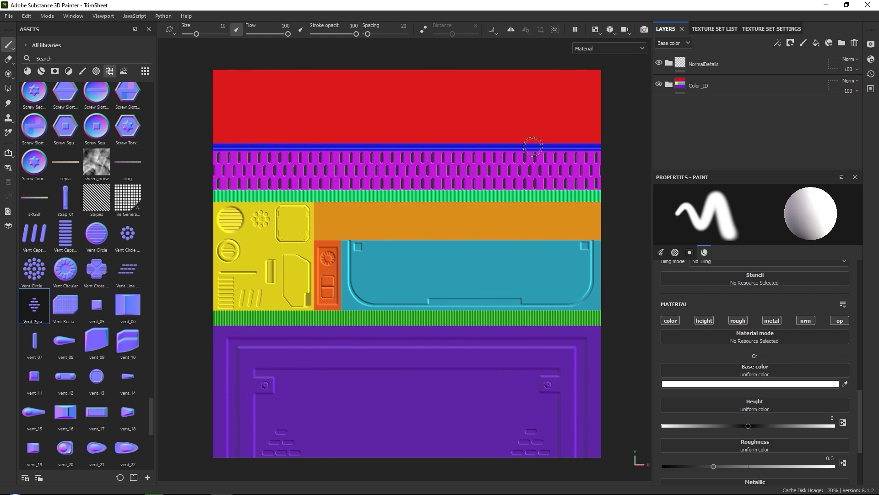
pyautogui.click(659, 84)
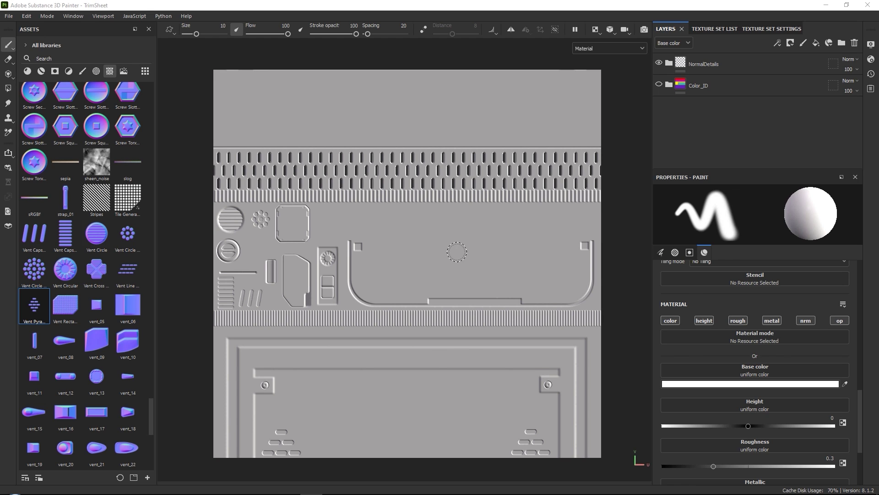
pyautogui.moveTo(456, 251); pyautogui.dragTo(446, 242, button='middle')
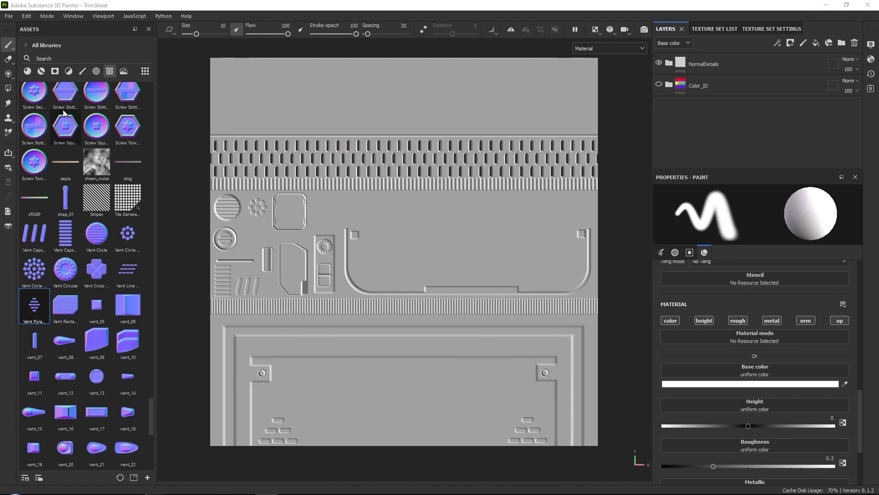
# Add the Steel Painted Clearcoat smart material at the top of the layer stack, above NormalDetails.
pyautogui.click(44, 69)
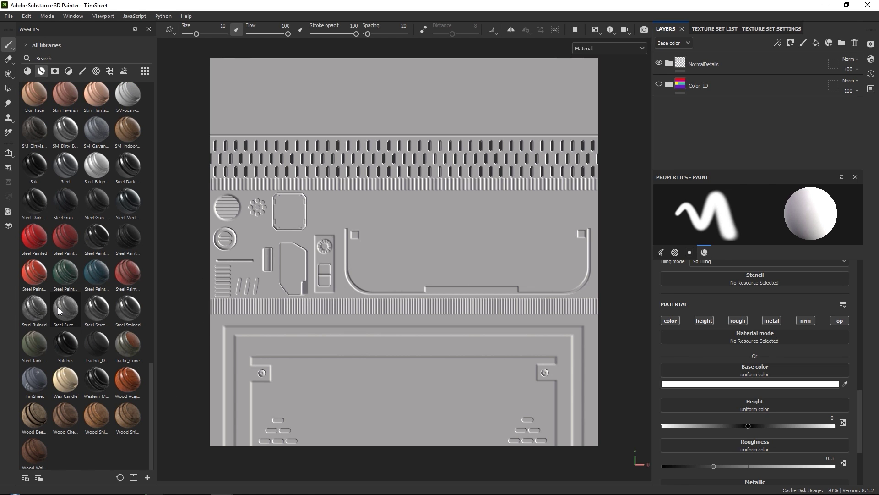
pyautogui.moveTo(93, 312)
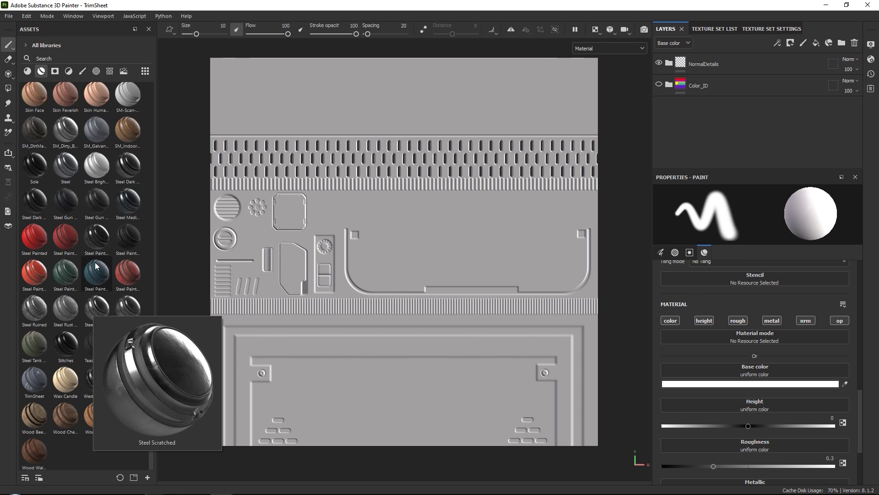
pyautogui.moveTo(90, 236)
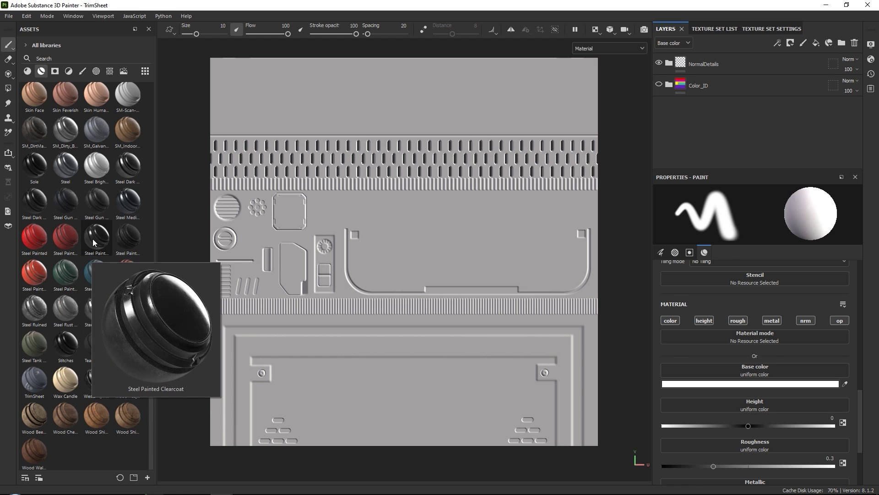
pyautogui.moveTo(96, 235)
pyautogui.mouseDown()
pyautogui.moveTo(137, 246)
pyautogui.moveTo(831, 45)
pyautogui.moveTo(735, 54)
pyautogui.mouseUp()
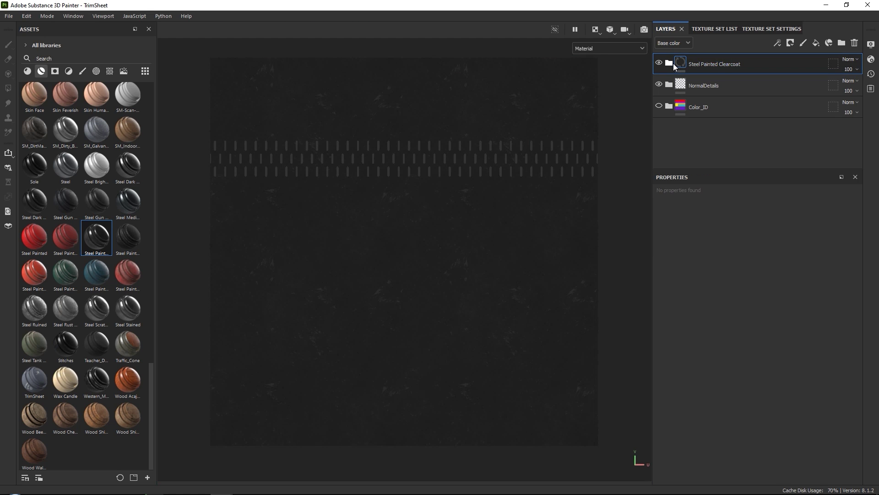
# Rename the Steel Painted Clearcoat folder as Base_Steel.
pyautogui.doubleClick(704, 67)
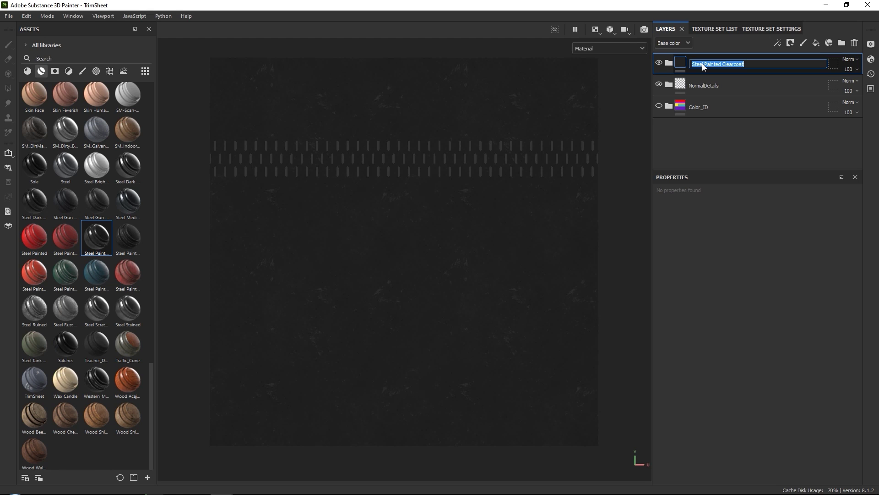
pyautogui.write('Base_Steel')
pyautogui.press('Return')
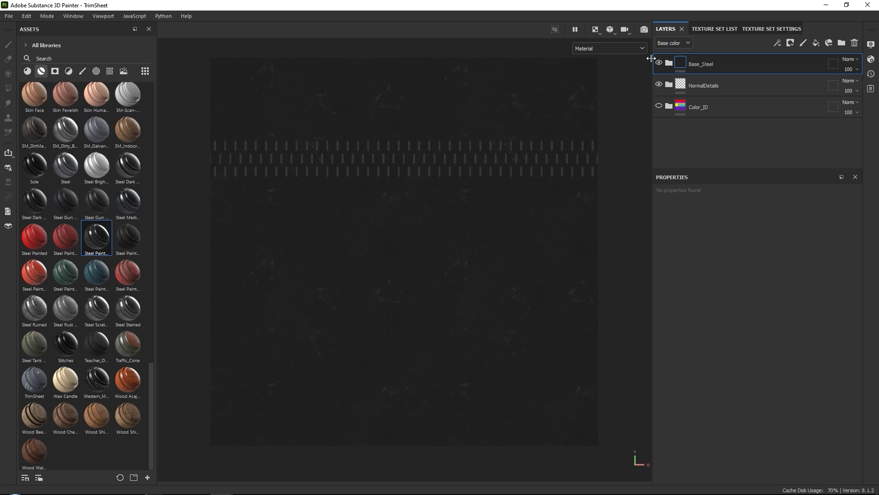
# Remove the Metal Edge Wear generator from the mask of the Coating folder inside Base_Steel.
pyautogui.click(669, 65)
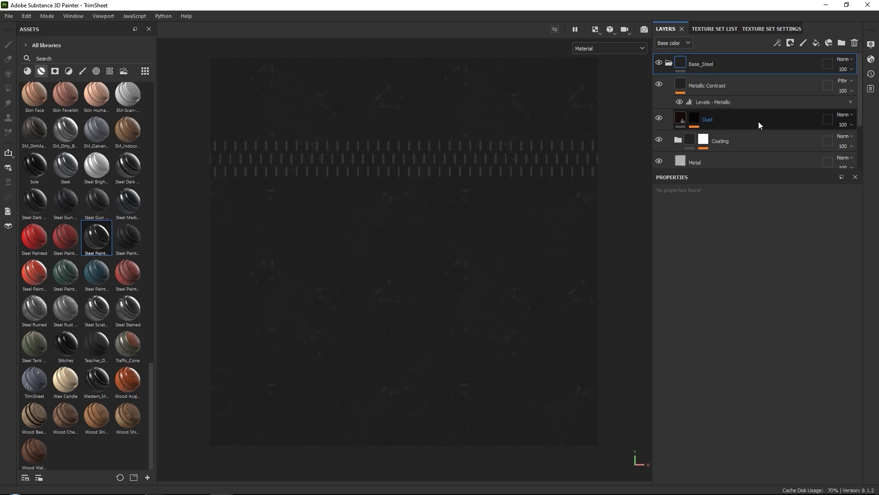
pyautogui.scroll(-2, 762, 105)
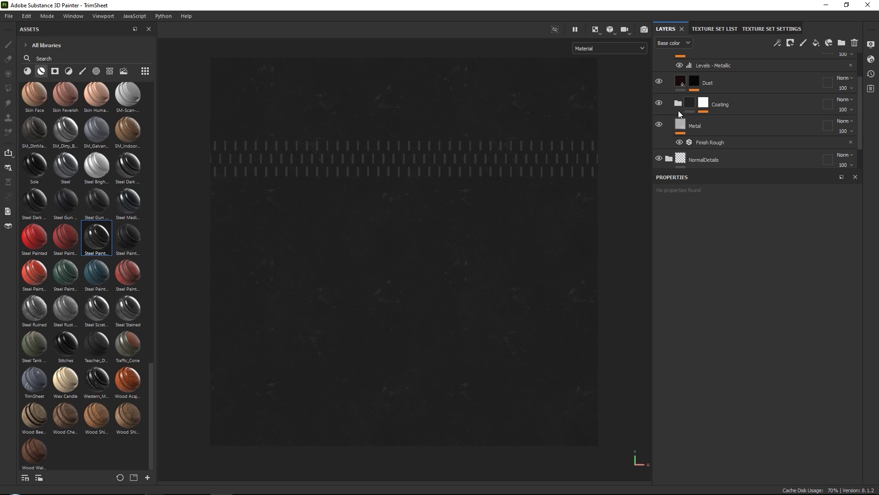
pyautogui.scroll(1, 680, 123)
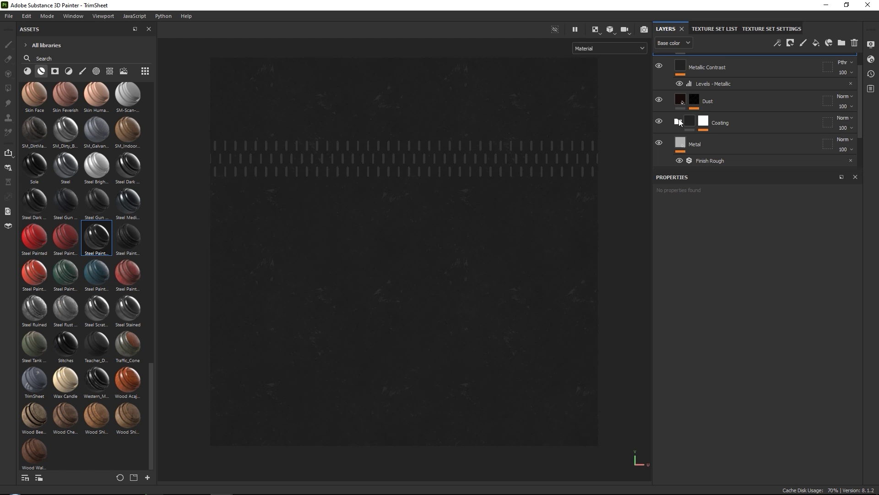
pyautogui.click(704, 121)
pyautogui.scroll(-2, 735, 122)
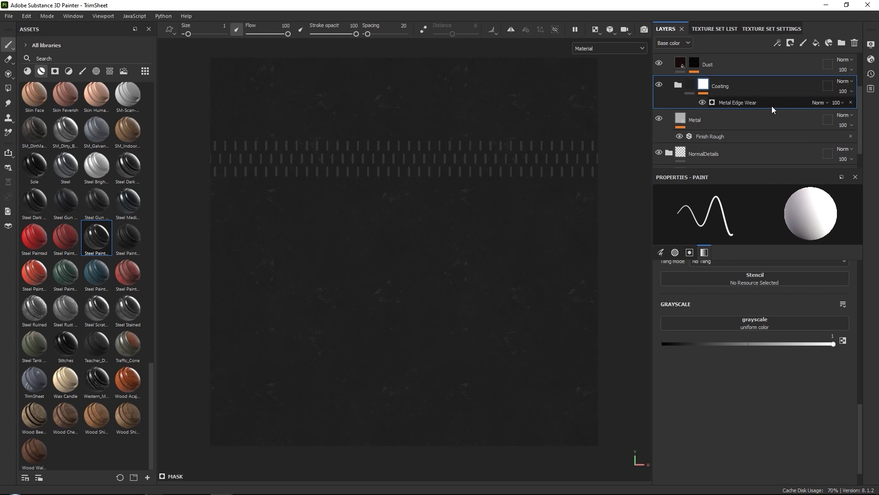
pyautogui.click(850, 103)
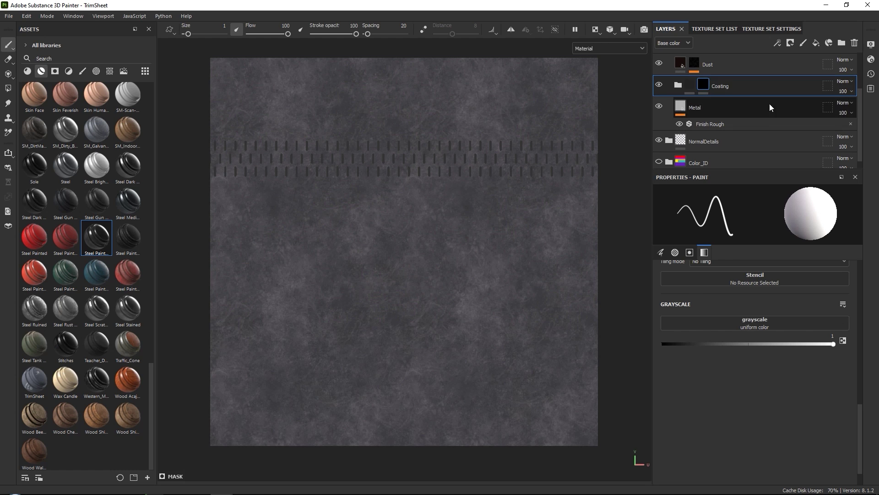
# Give the Coating folder a white mask.
pyautogui.click(781, 43)
pyautogui.click(790, 41)
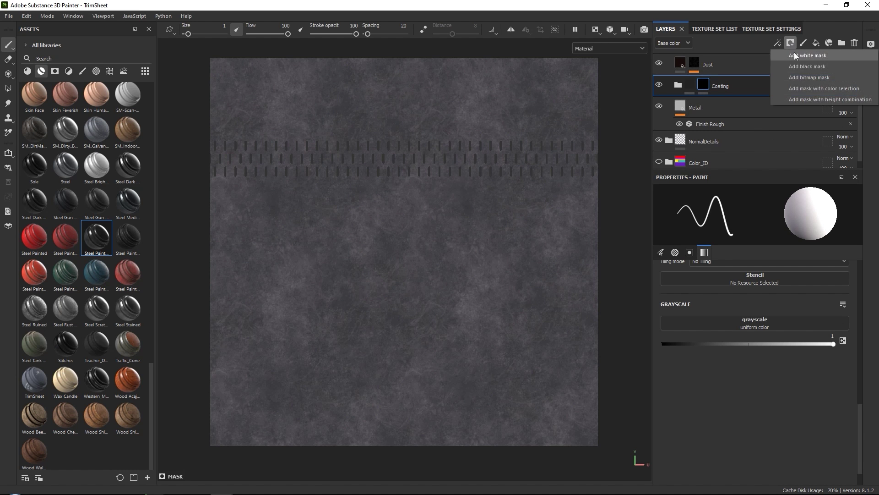
pyautogui.click(796, 55)
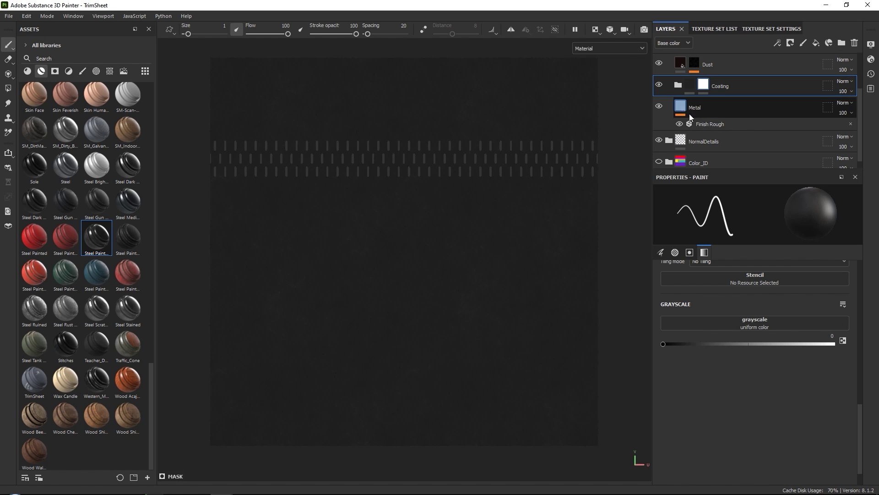
# Set the base color of the Underpaint layer in the Coating folder to the bluish grey 828587.
pyautogui.click(678, 85)
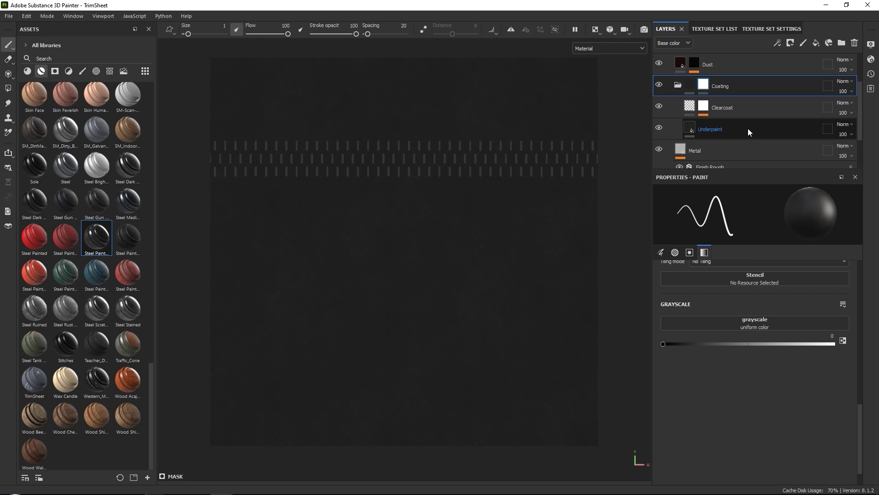
pyautogui.click(705, 132)
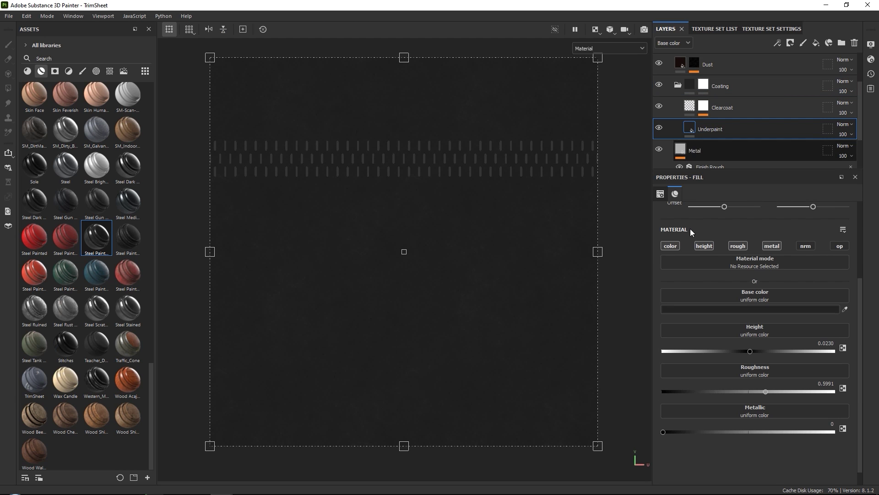
pyautogui.click(696, 310)
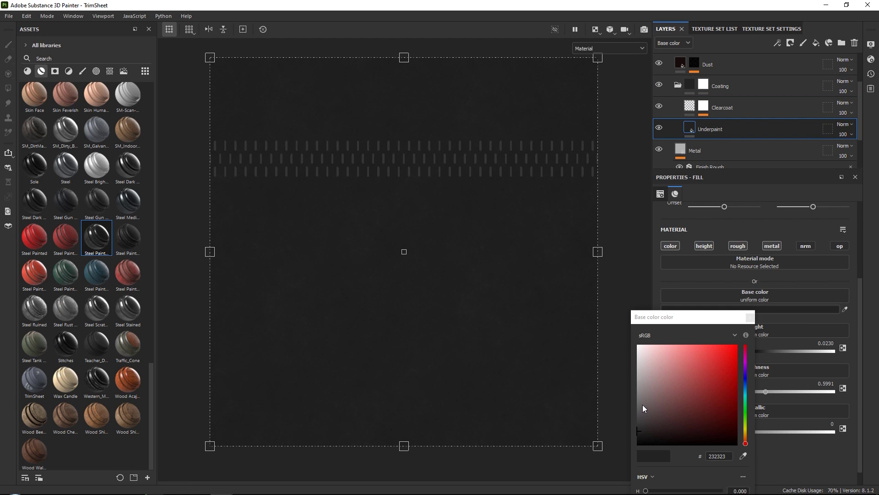
pyautogui.moveTo(643, 405)
pyautogui.mouseDown()
pyautogui.moveTo(627, 392)
pyautogui.moveTo(623, 408)
pyautogui.moveTo(618, 391)
pyautogui.mouseUp()
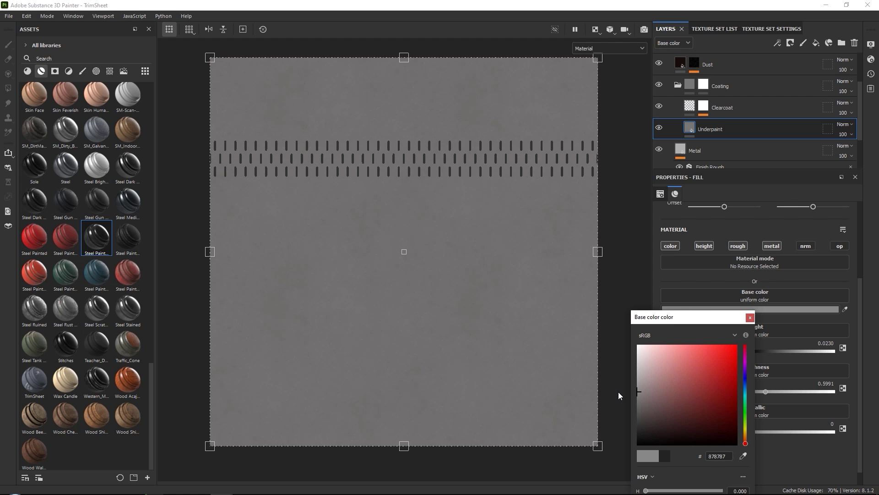
pyautogui.click(745, 383)
pyautogui.moveTo(746, 384); pyautogui.dragTo(746, 386)
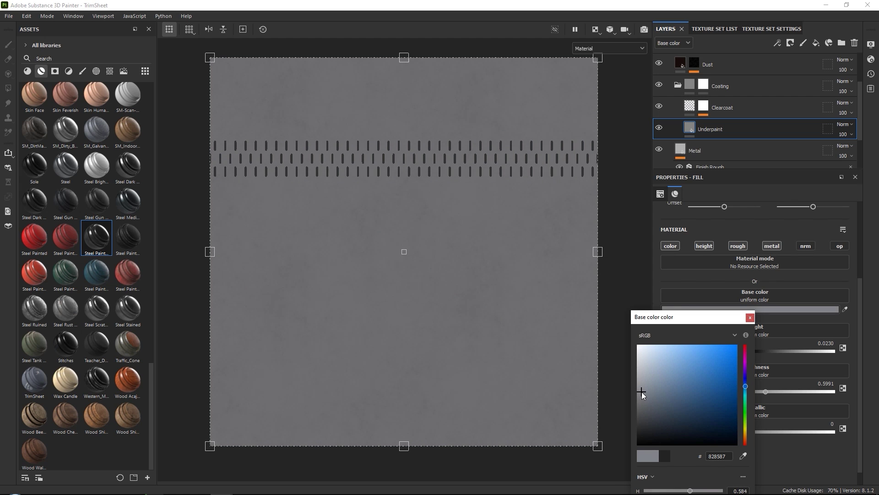
pyautogui.click(750, 317)
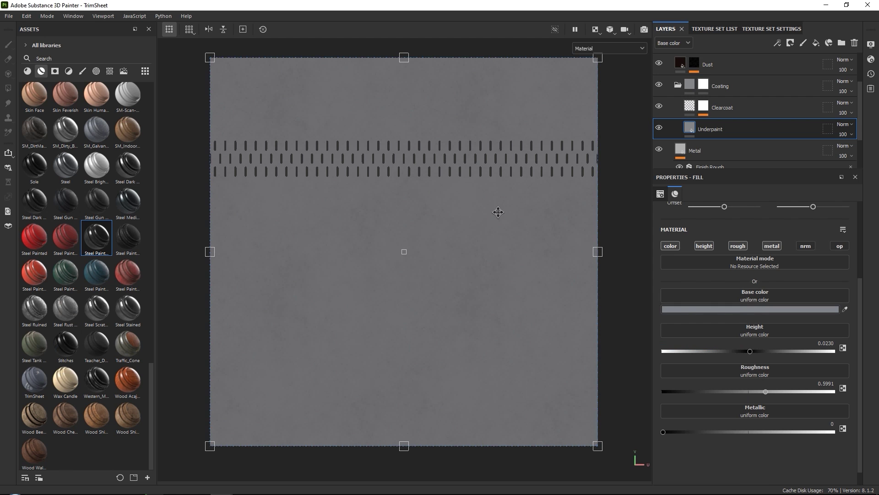
# Switch the viewport to 3D only and tilt the plane to inspect its reflections.
pyautogui.click(597, 31)
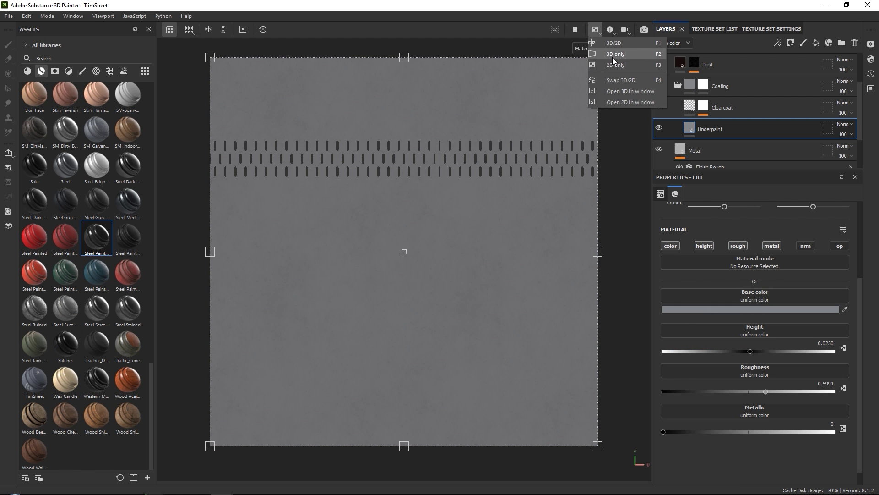
pyautogui.click(612, 57)
pyautogui.keyDown('alt'); pyautogui.moveTo(472, 193); pyautogui.dragTo(451, 207); pyautogui.keyUp('alt')
# Set the Metal layer's Finish Rough filter to Scale 1 and Brushing Intensity 0.
pyautogui.scroll(-1, 696, 110)
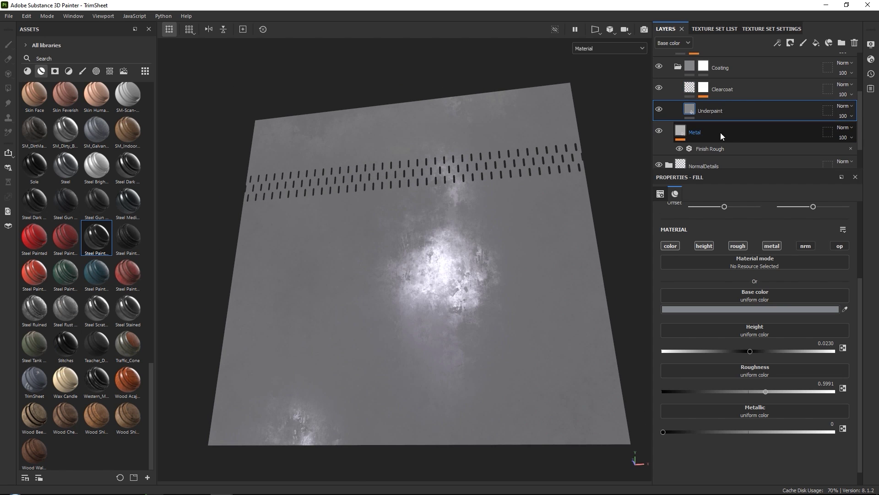
pyautogui.click(728, 133)
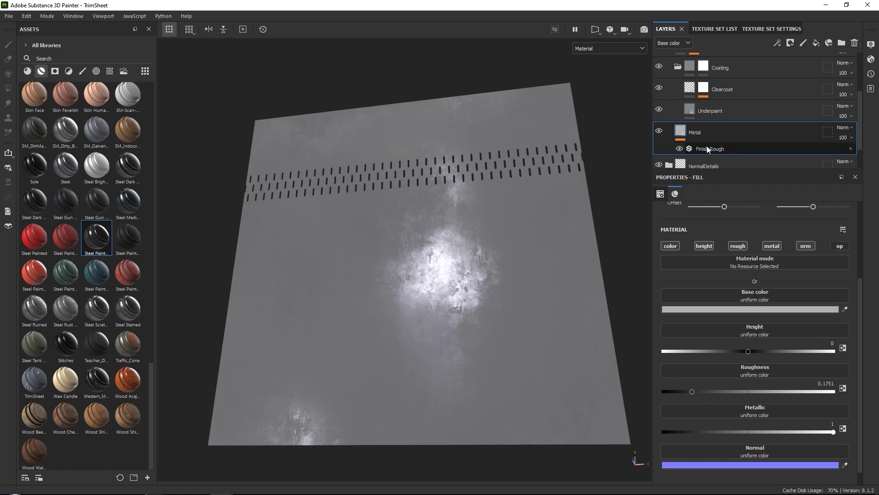
pyautogui.click(707, 148)
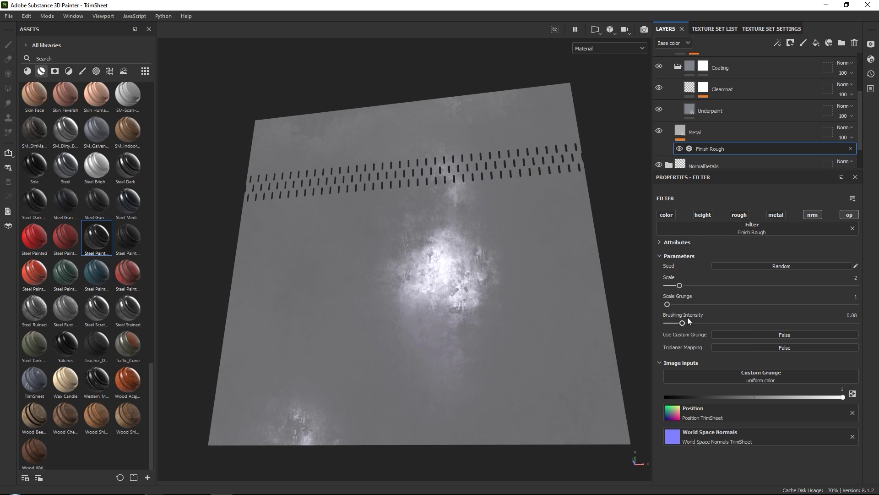
pyautogui.moveTo(682, 323); pyautogui.dragTo(673, 323)
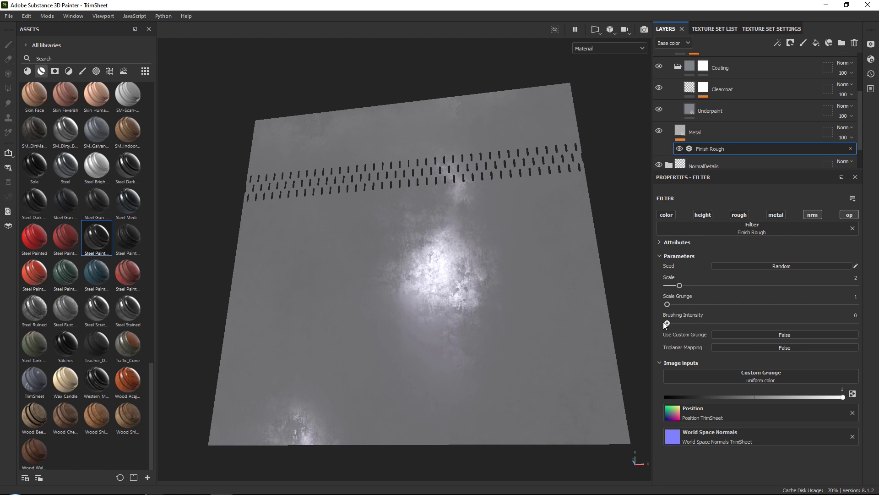
pyautogui.click(688, 323)
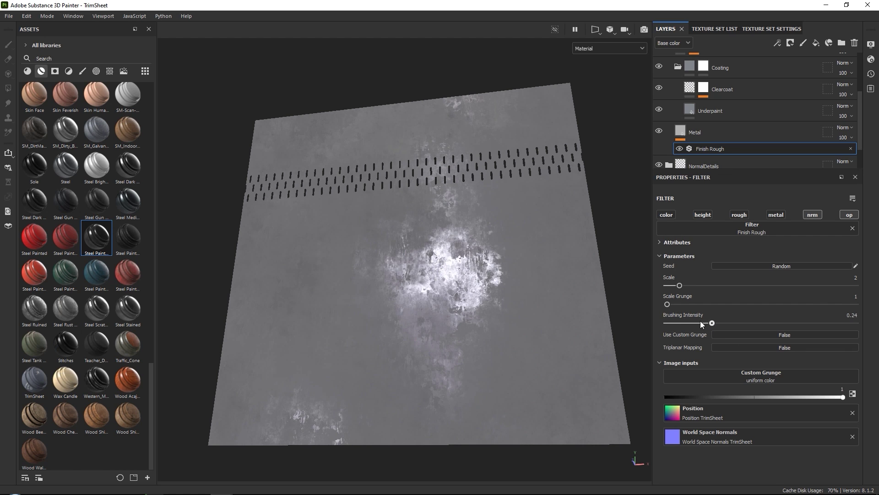
pyautogui.click(669, 323)
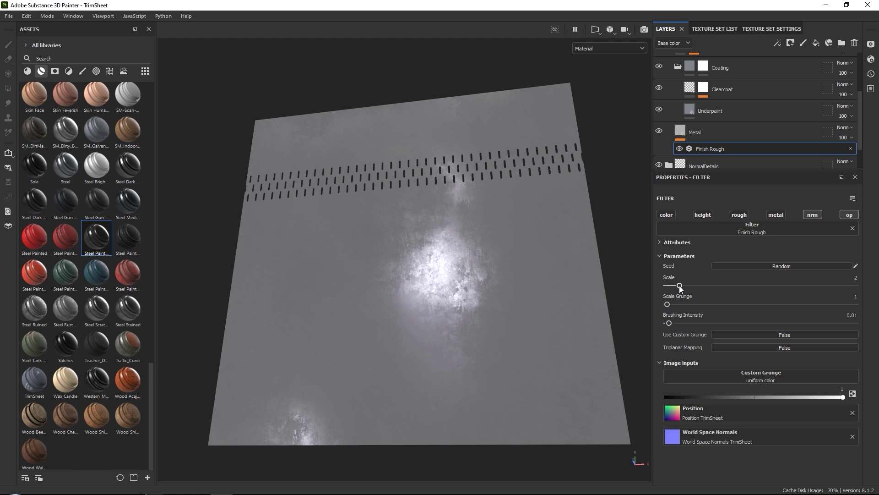
pyautogui.moveTo(701, 287); pyautogui.dragTo(666, 286)
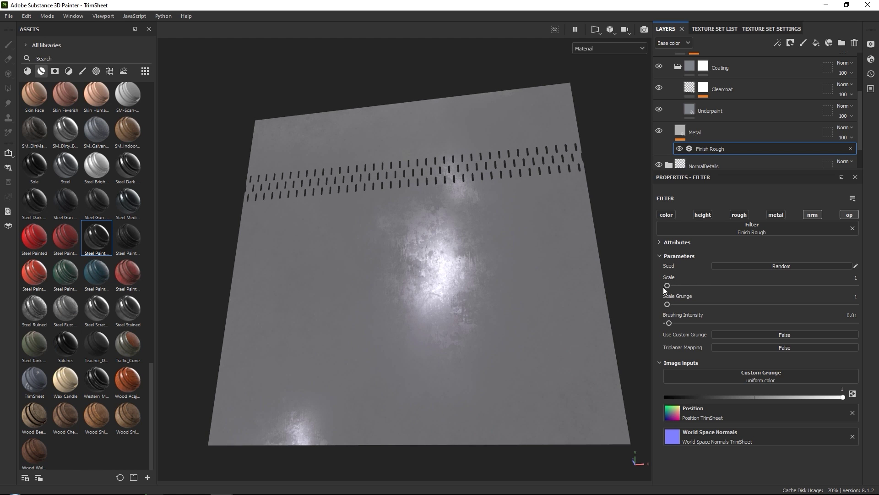
pyautogui.moveTo(668, 323); pyautogui.dragTo(667, 323)
pyautogui.keyDown('alt'); pyautogui.moveTo(470, 270); pyautogui.dragTo(488, 271); pyautogui.keyUp('alt')
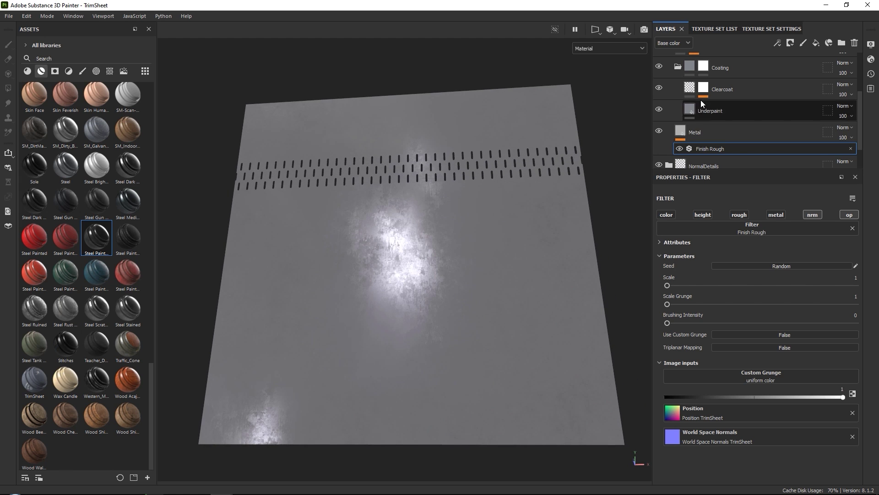
# Compare the surface with the Clearcoat layer hidden and shown, and set that layer's roughness to about 0.153.
pyautogui.click(671, 96)
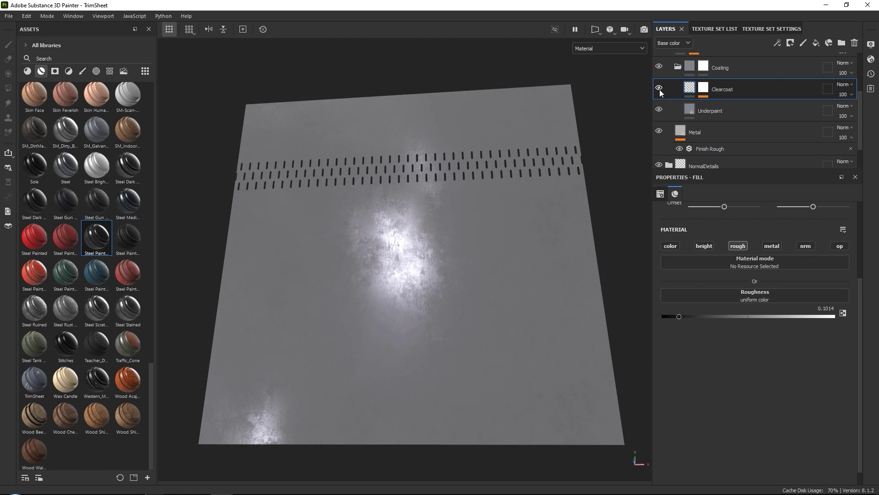
pyautogui.click(660, 91)
pyautogui.click(660, 91)
pyautogui.click(660, 91)
pyautogui.click(660, 92)
pyautogui.click(660, 91)
pyautogui.click(659, 91)
pyautogui.click(660, 91)
pyautogui.click(660, 91)
pyautogui.moveTo(682, 317); pyautogui.dragTo(687, 316)
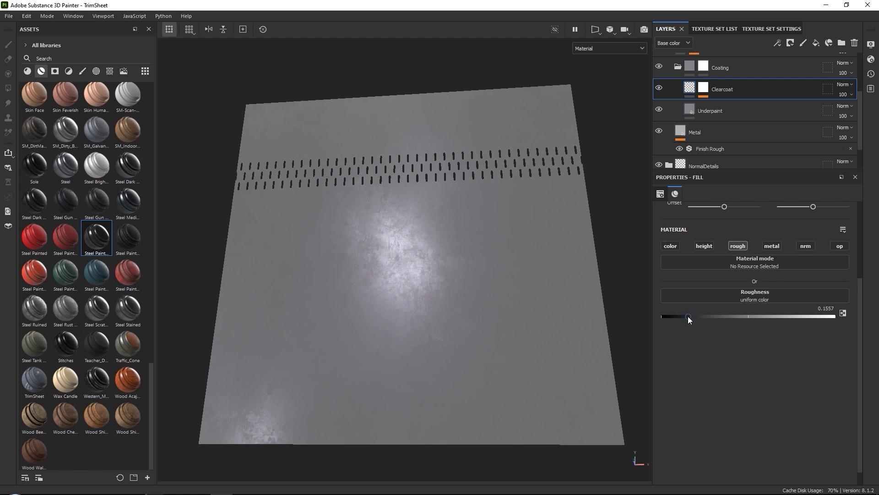
pyautogui.keyDown('alt'); pyautogui.moveTo(526, 254); pyautogui.dragTo(563, 247); pyautogui.keyUp('alt')
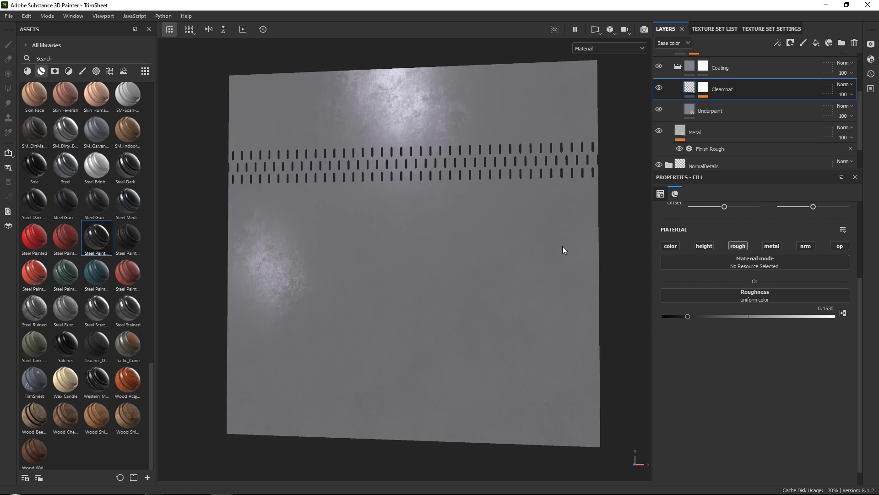
# Collapse the Coating folder and delete the Dust layer from the Base_Steel material.
pyautogui.scroll(2, 713, 84)
pyautogui.click(677, 103)
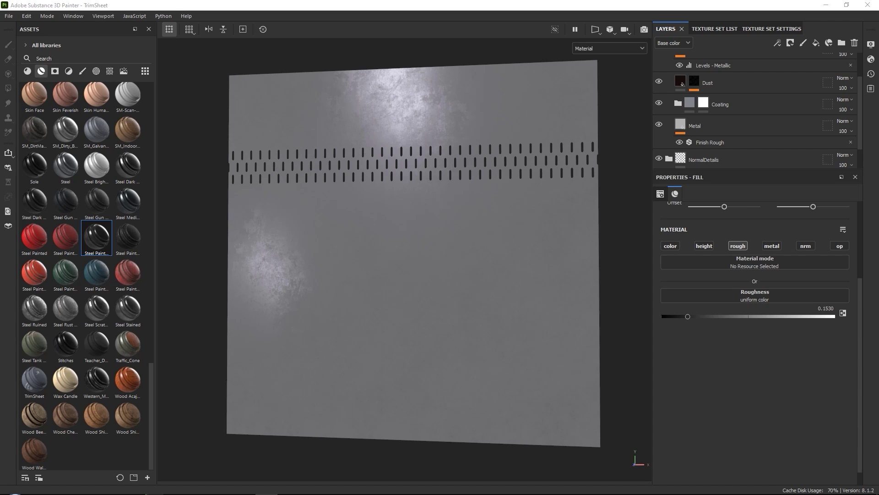
pyautogui.click(748, 109)
pyautogui.scroll(1, 732, 109)
pyautogui.click(740, 119)
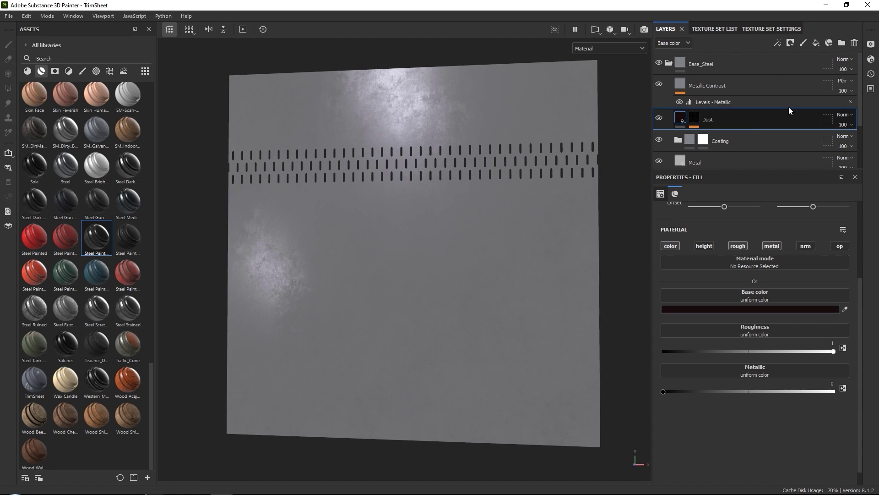
pyautogui.click(855, 42)
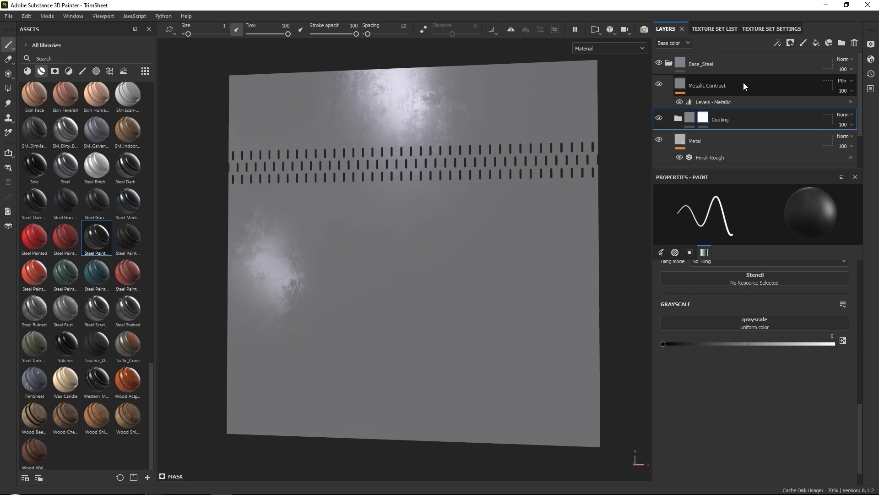
# Rename the Coating folder as Gray_Metal.
pyautogui.doubleClick(724, 120)
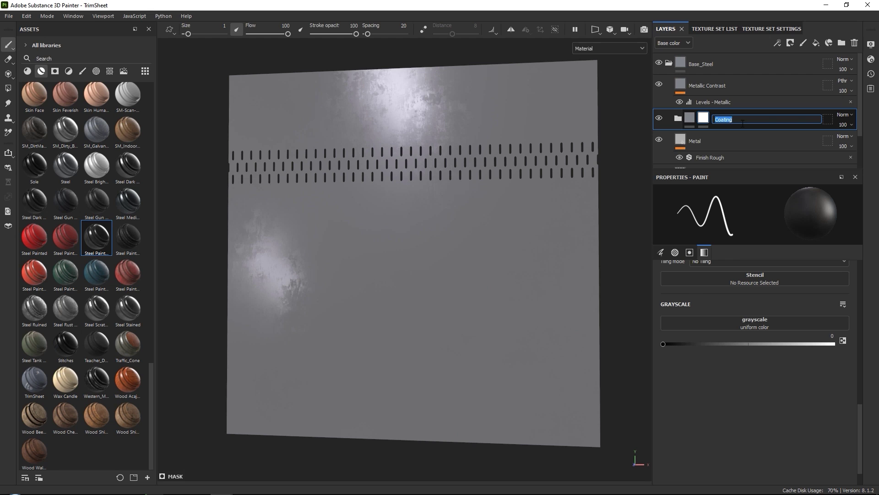
pyautogui.write('Gray_Metal')
pyautogui.press('Return')
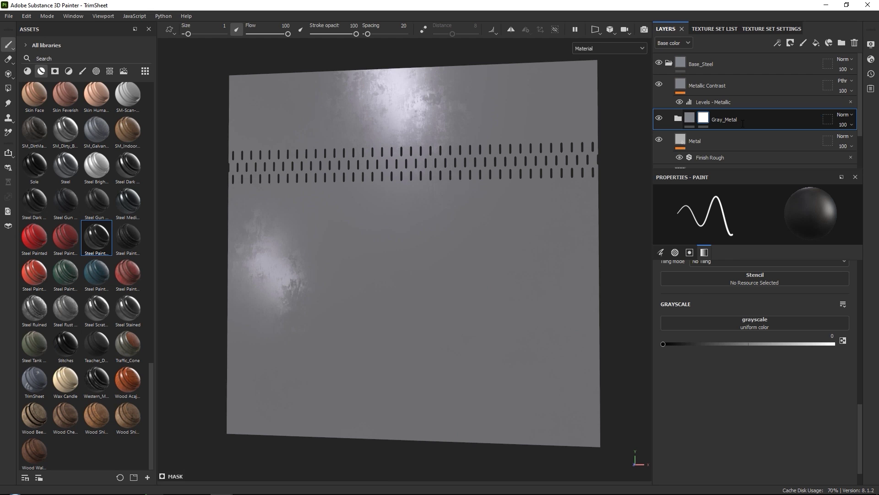
# Add a fill to the Gray_Metal folder's mask and use the Base_Metal mask anchor point as its grayscale source.
pyautogui.keyDown('alt'); pyautogui.moveTo(461, 94); pyautogui.dragTo(475, 90); pyautogui.keyUp('alt')
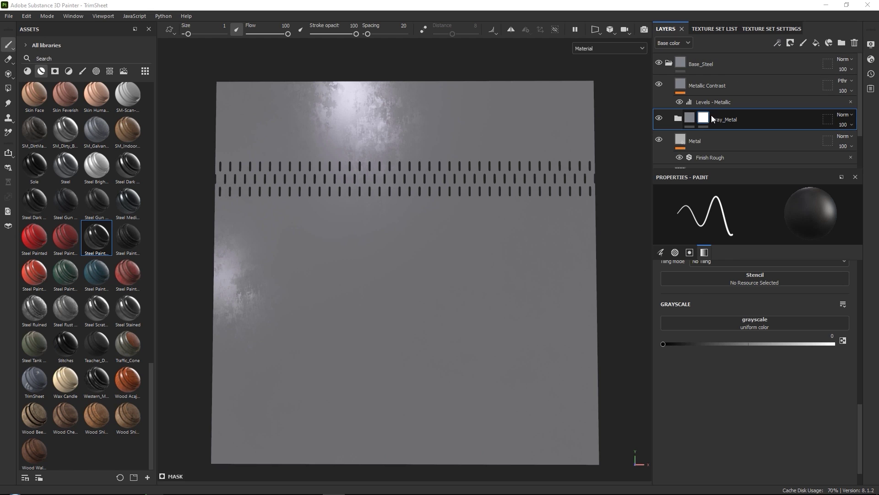
pyautogui.click(777, 44)
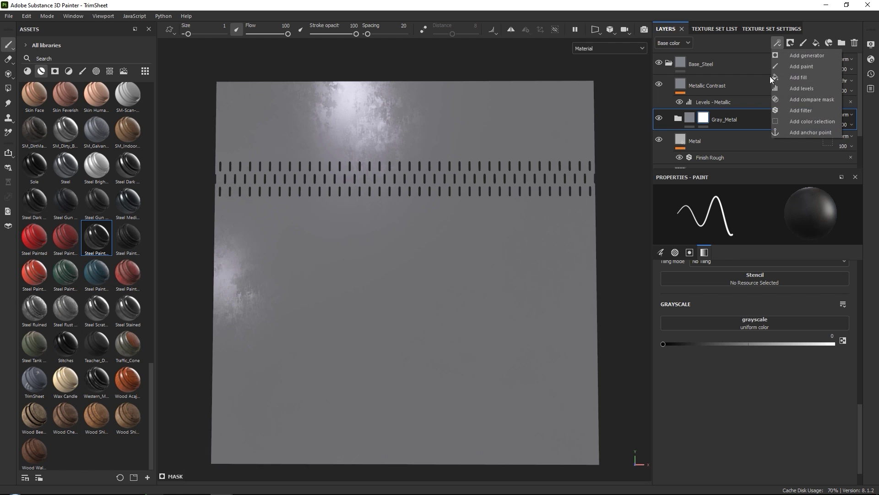
pyautogui.click(798, 76)
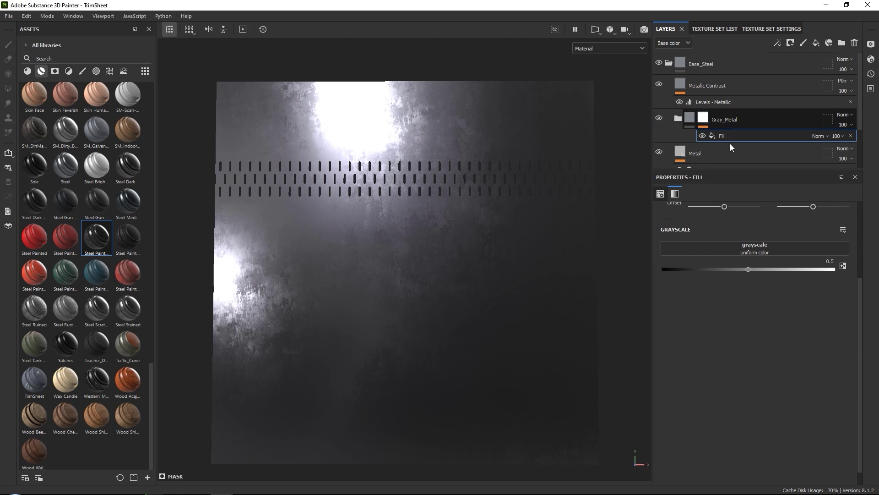
pyautogui.click(759, 246)
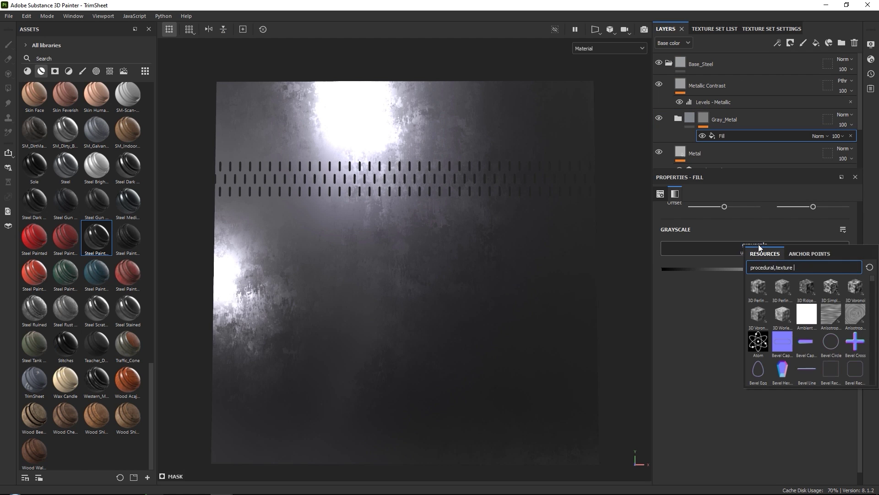
pyautogui.click(813, 254)
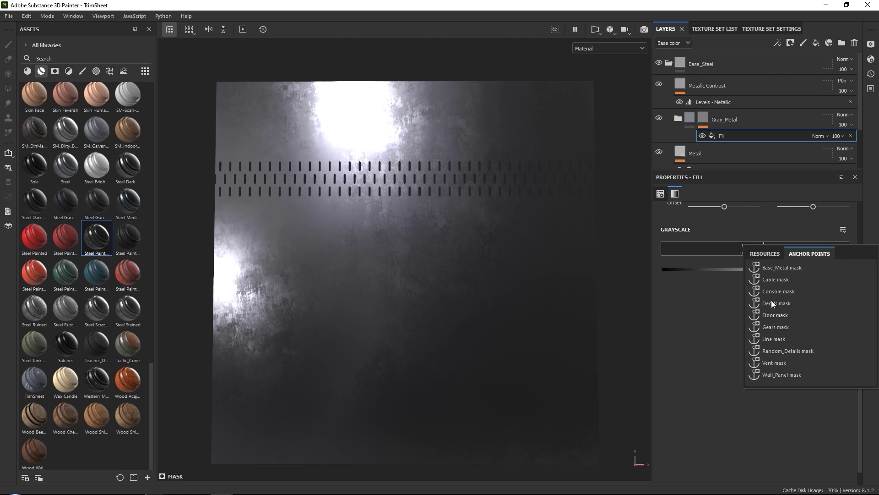
pyautogui.click(776, 267)
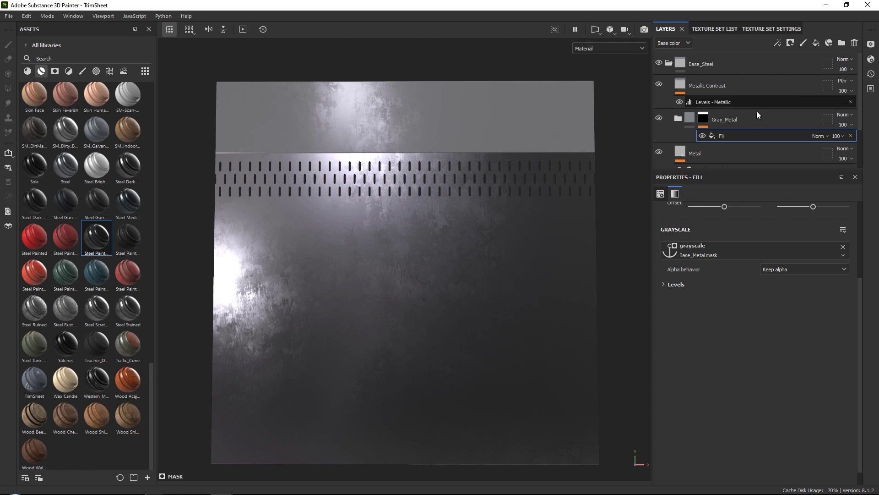
# Add a second fill to the Gray_Metal mask using the Random_Details mask anchor point, blended with Linear dodge (Add).
pyautogui.click(777, 45)
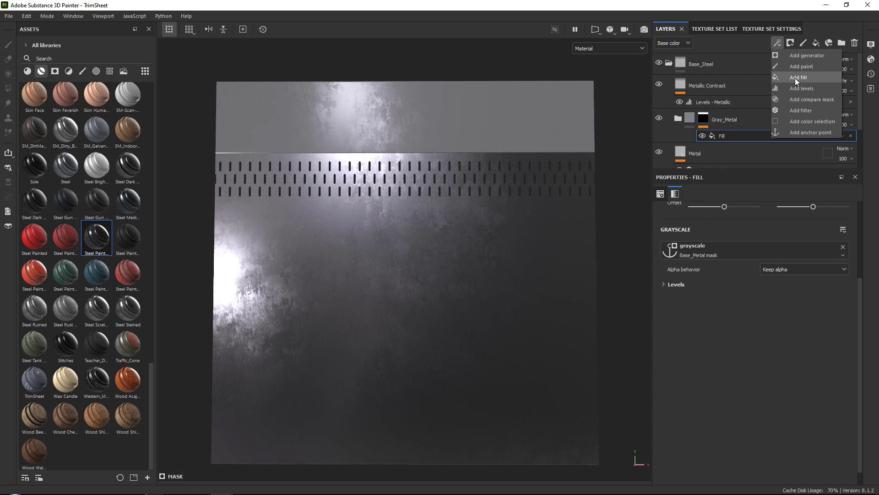
pyautogui.click(795, 78)
pyautogui.click(755, 247)
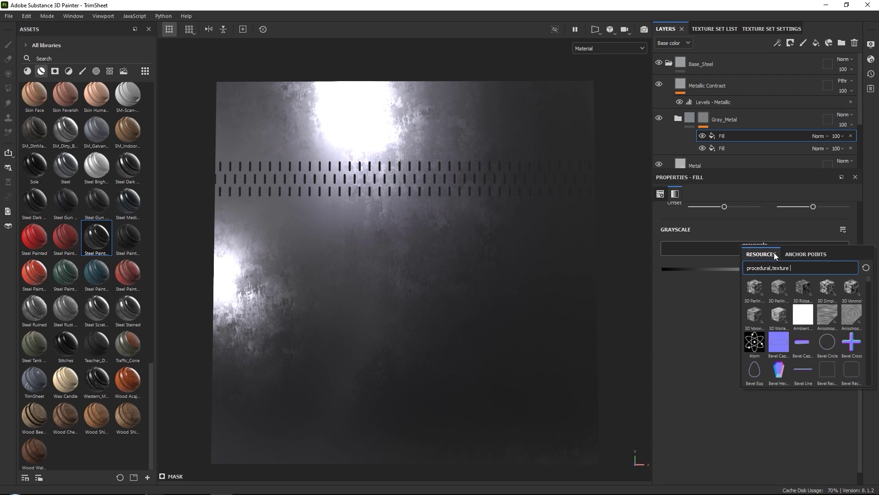
pyautogui.click(794, 255)
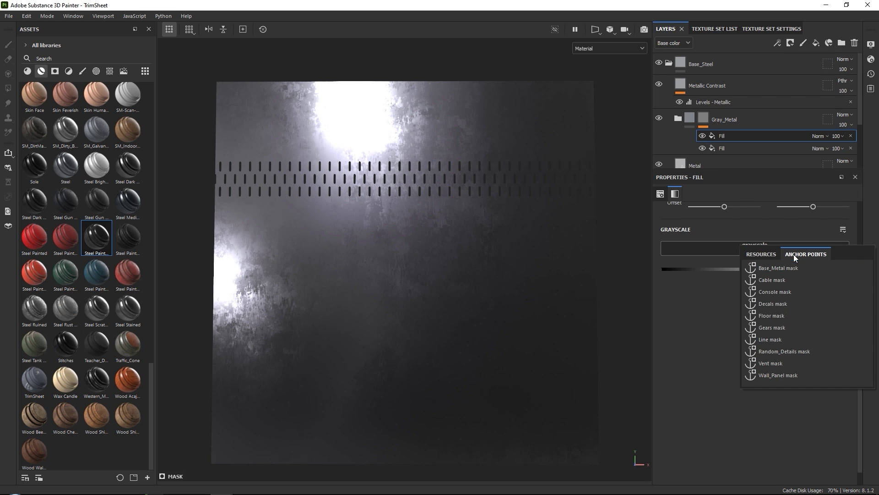
pyautogui.click(773, 351)
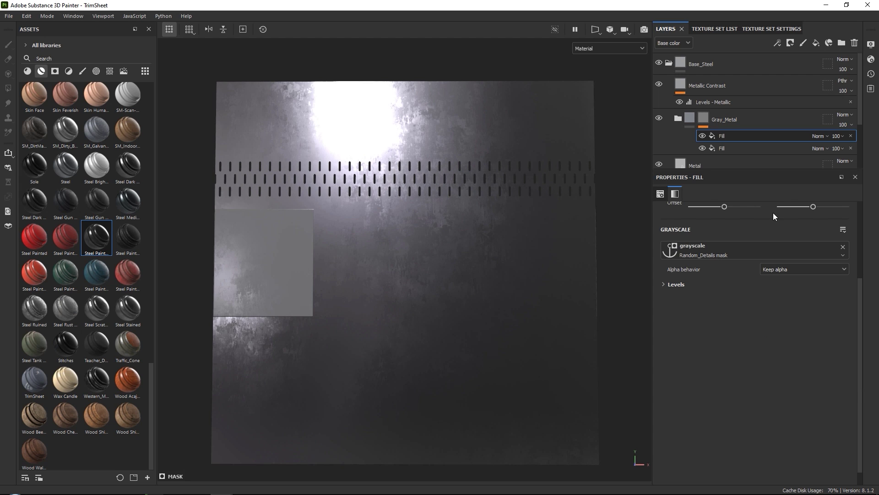
pyautogui.click(826, 136)
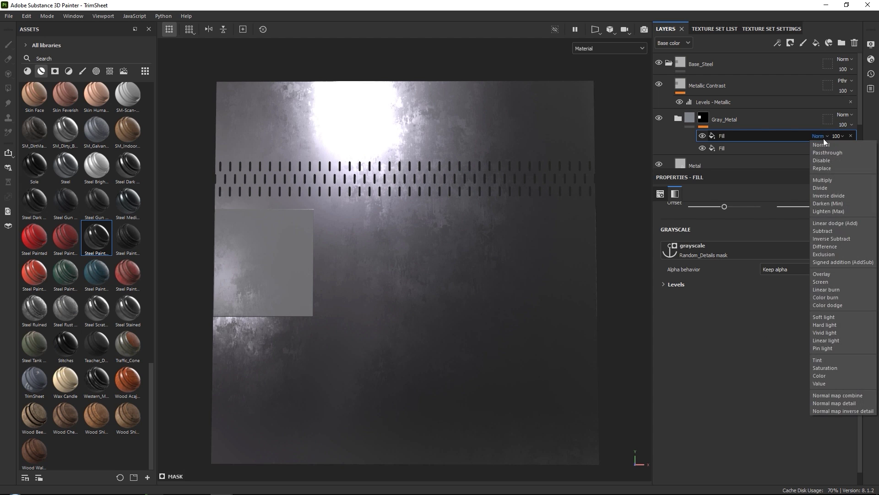
pyautogui.click(855, 223)
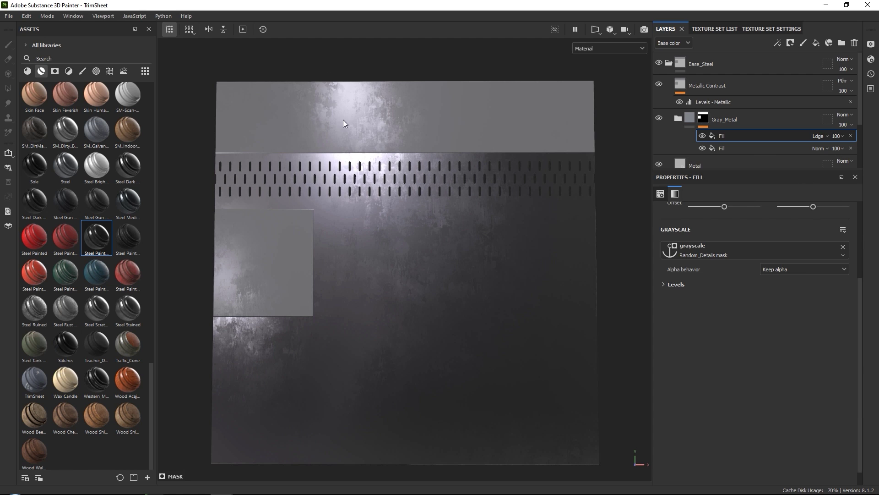
# Add a third fill to the Gray_Metal mask using the Floor mask anchor point, blended with Linear dodge (Add).
pyautogui.click(777, 43)
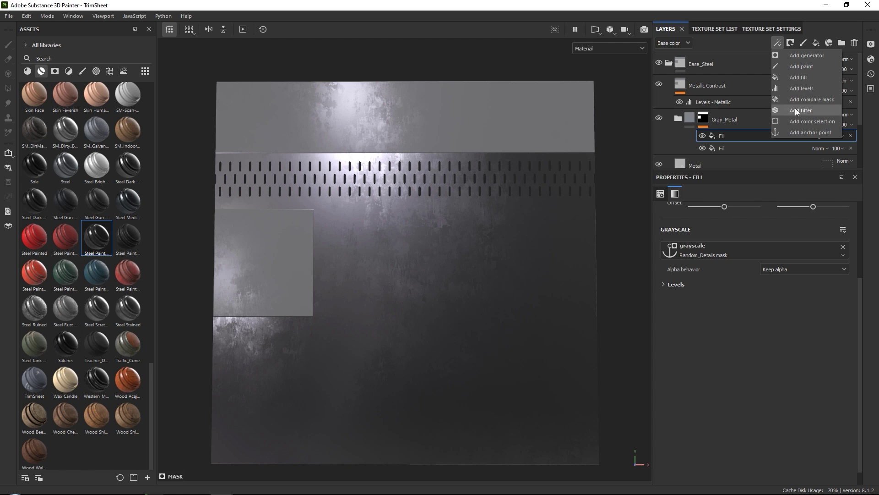
pyautogui.click(800, 78)
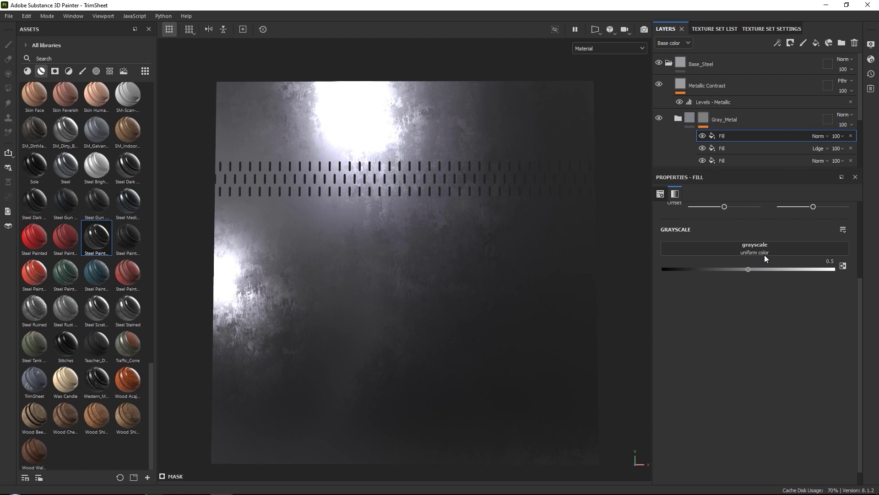
pyautogui.click(765, 257)
pyautogui.click(809, 258)
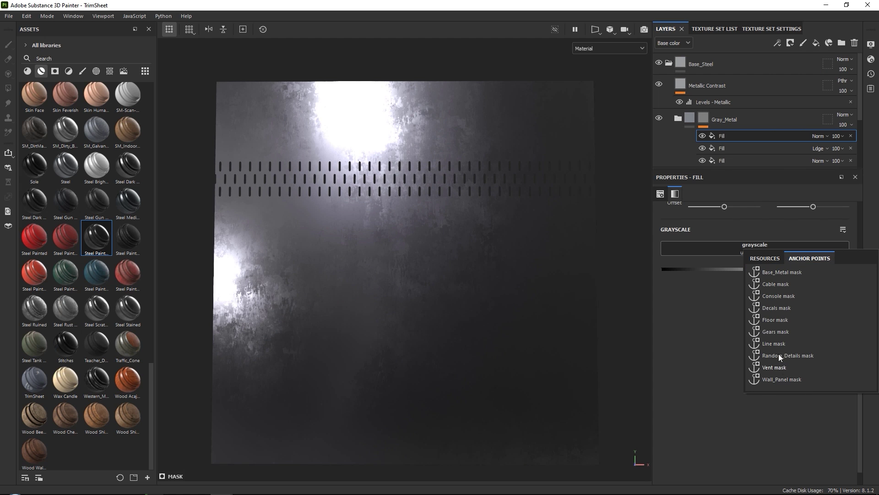
pyautogui.click(777, 319)
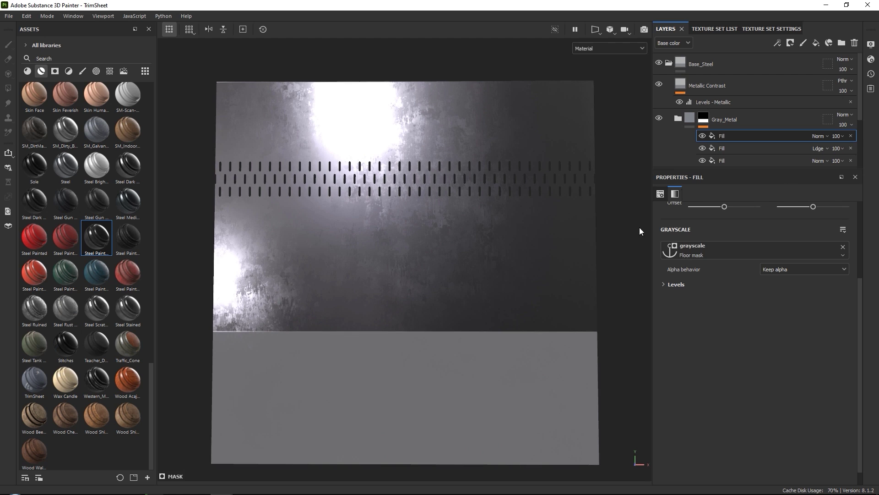
pyautogui.click(820, 136)
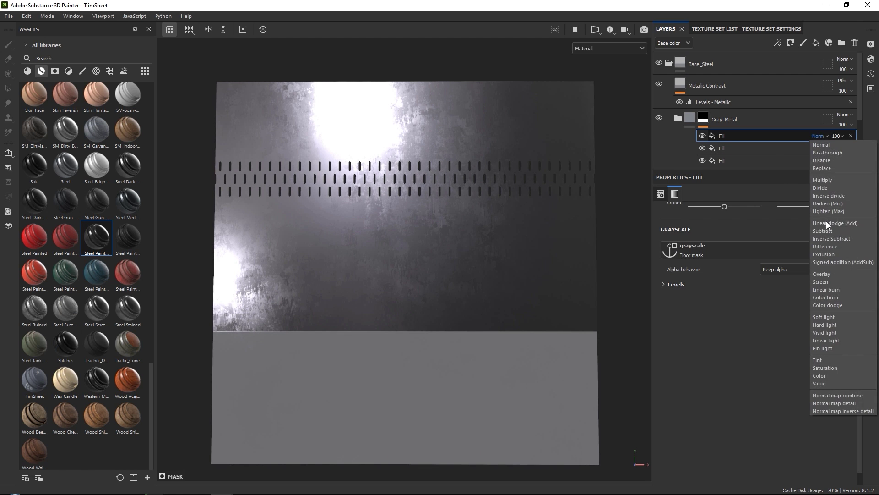
pyautogui.click(826, 222)
# Add a fourth fill to the Gray_Metal mask using the Line mask anchor point, blended with Linear dodge (Add).
pyautogui.click(777, 43)
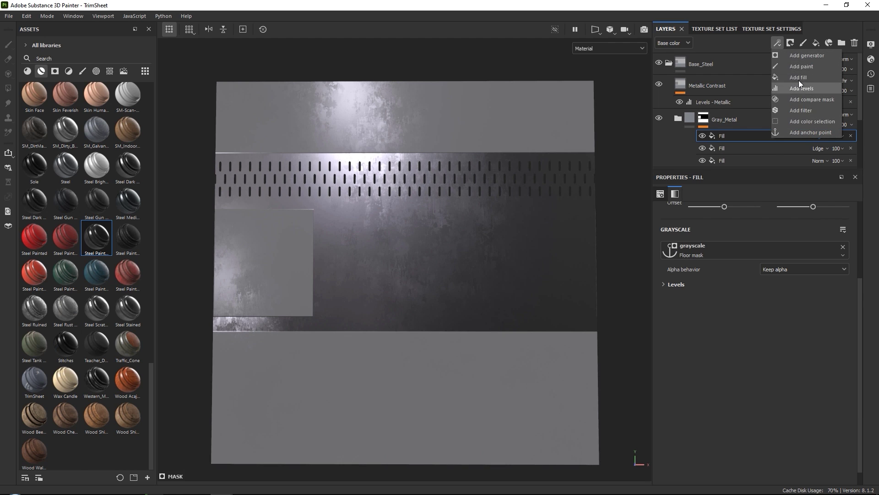
pyautogui.click(794, 77)
pyautogui.click(757, 252)
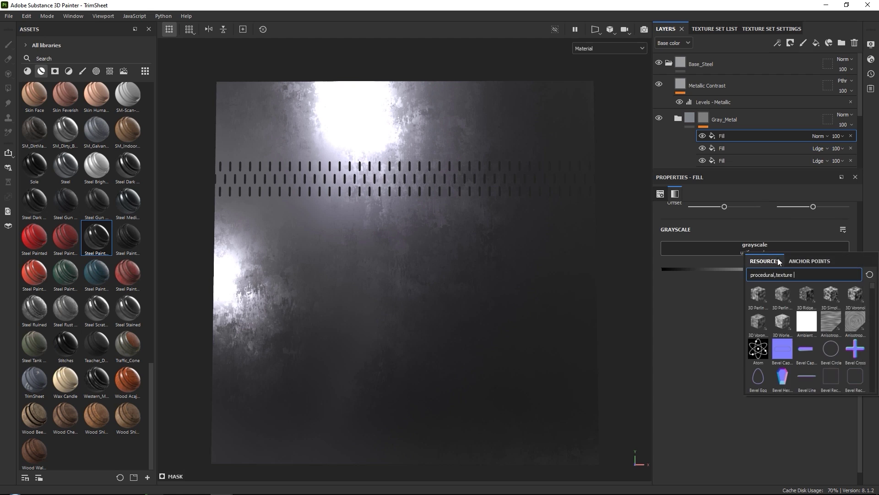
pyautogui.click(797, 260)
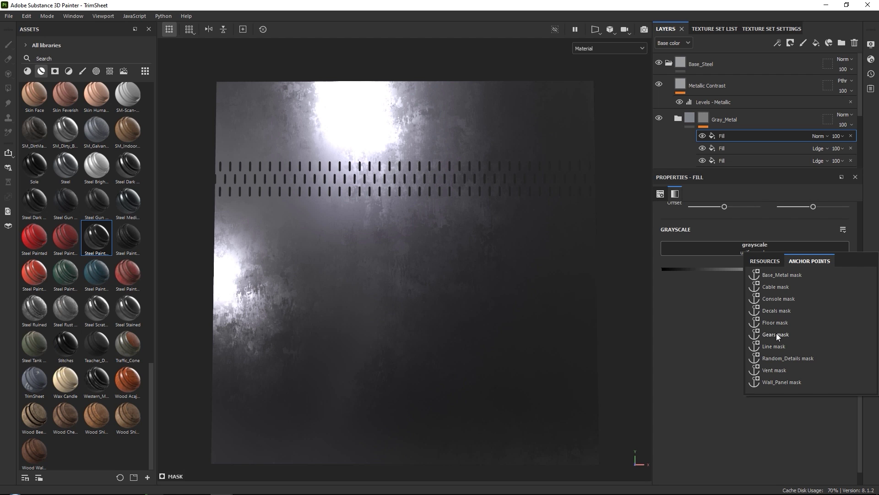
pyautogui.click(777, 348)
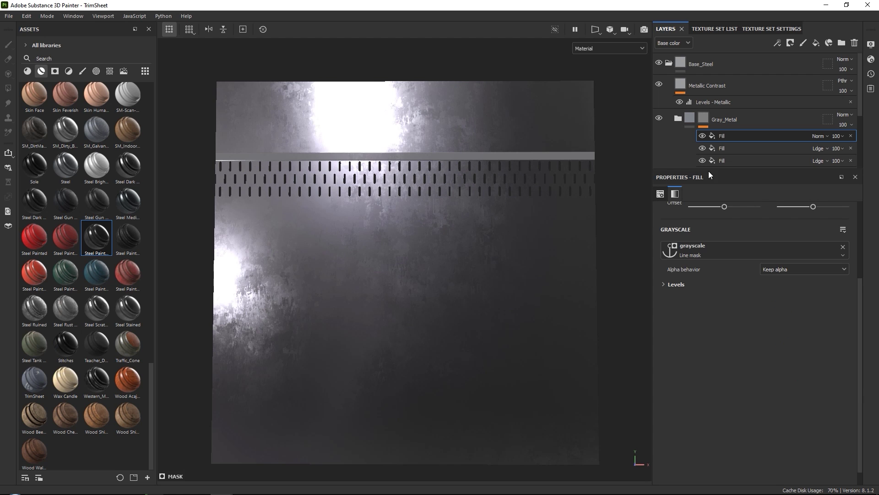
pyautogui.click(820, 135)
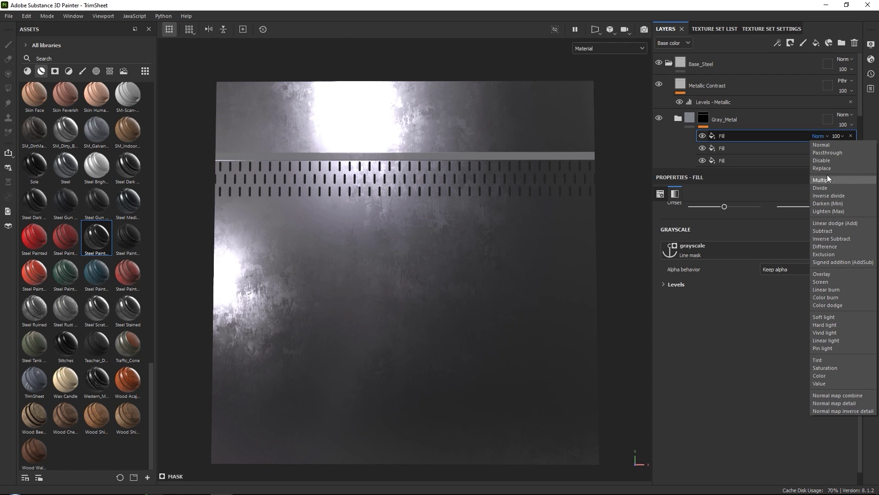
pyautogui.click(836, 225)
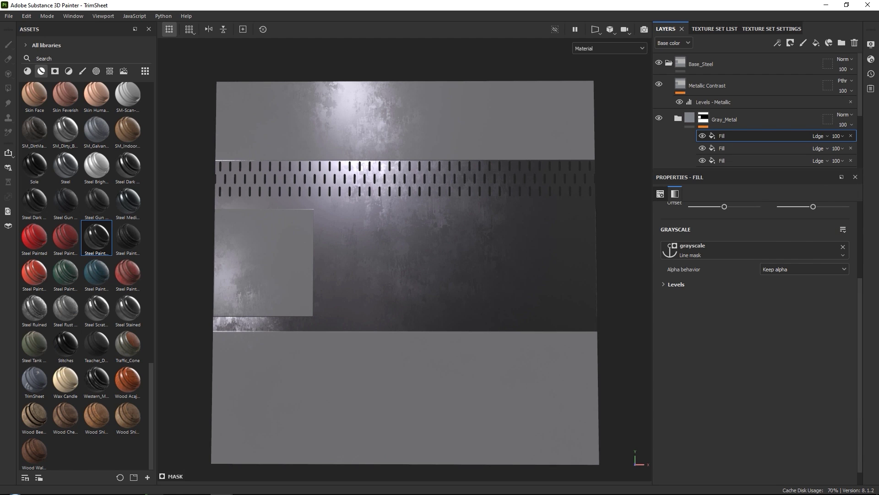
# Duplicate the Gray_Metal folder and rename the copy as Light_Metal.
pyautogui.click(755, 116)
pyautogui.rightClick(754, 114)
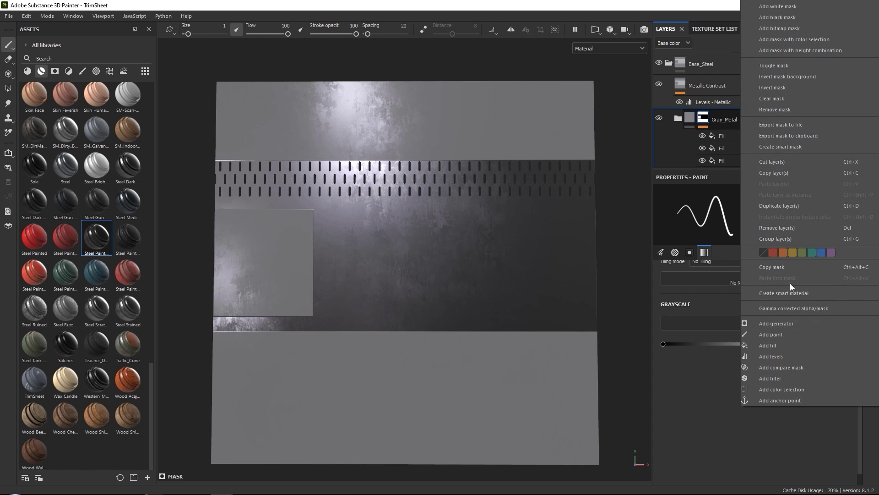
pyautogui.click(779, 207)
pyautogui.doubleClick(730, 118)
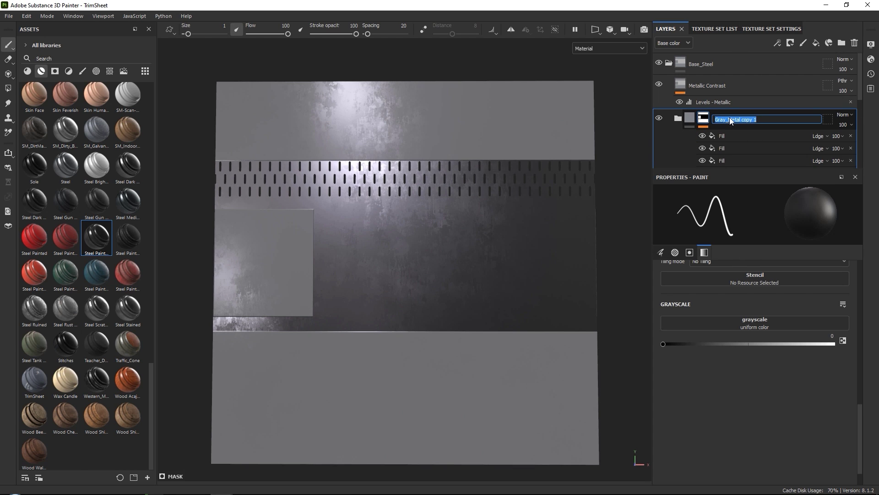
pyautogui.write('Light_Metal')
pyautogui.press('Return')
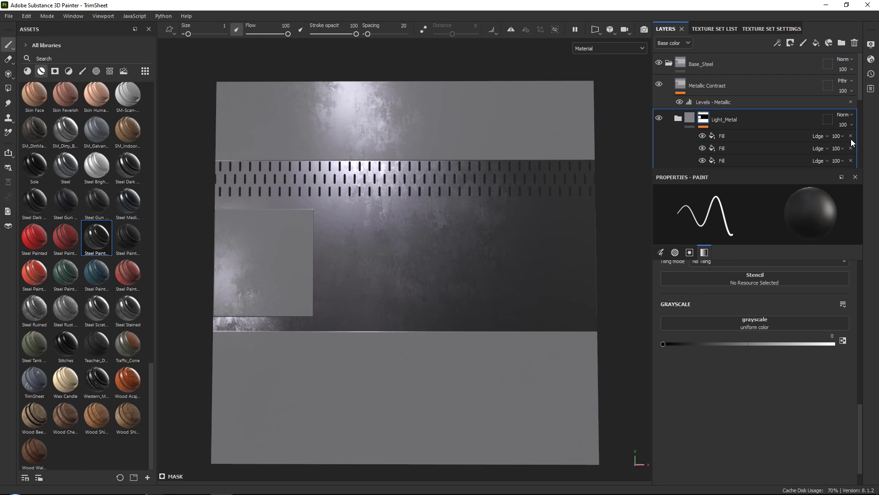
# Remove the three Linear dodge fills from the Light_Metal mask, keeping only the Base_Metal mask fill.
pyautogui.click(851, 136)
pyautogui.click(851, 136)
pyautogui.click(852, 136)
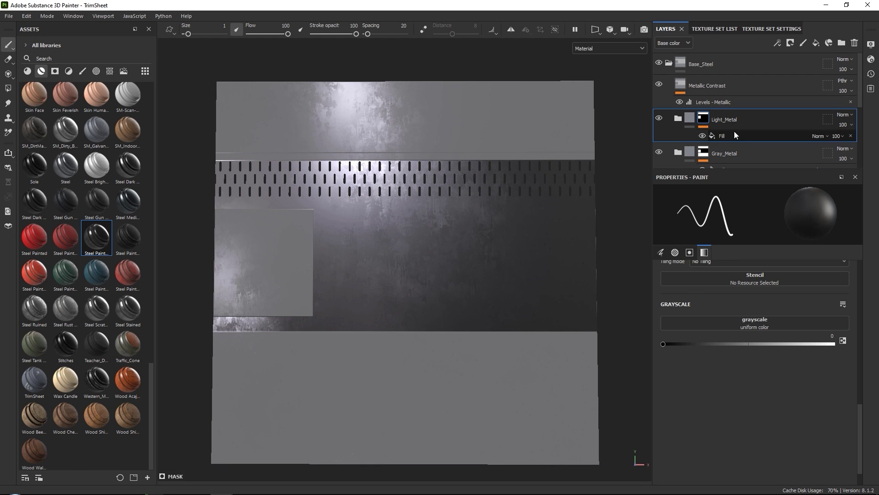
# Set the base color of the Underpaint layer in the Light_Metal folder to the lighter grey ACAFB2.
pyautogui.click(677, 118)
pyautogui.scroll(-2, 735, 140)
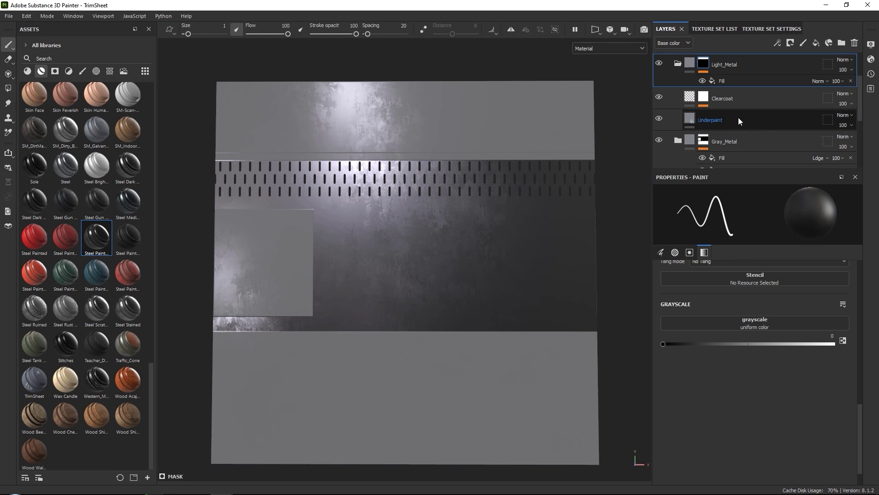
pyautogui.click(739, 118)
pyautogui.click(732, 309)
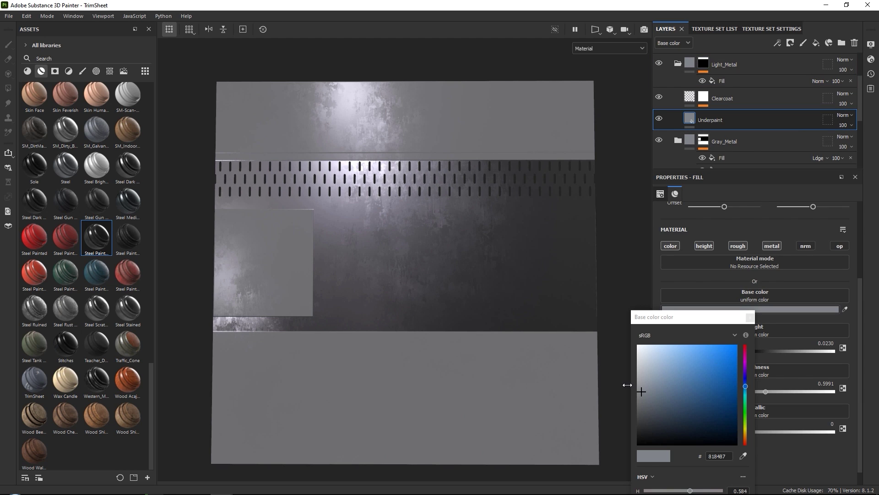
pyautogui.click(640, 375)
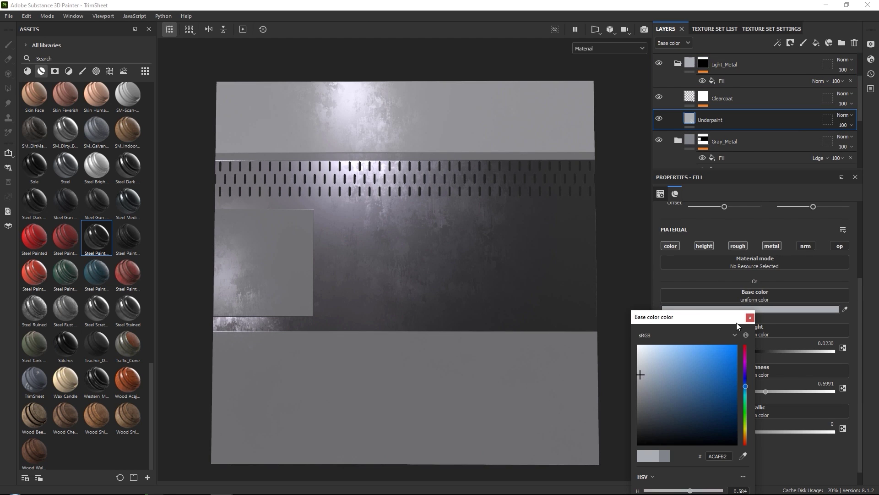
# Replace the anchor point in the Light_Metal mask's fill with the Wall_Panel mask.
pyautogui.click(750, 317)
pyautogui.scroll(1, 732, 110)
pyautogui.click(712, 116)
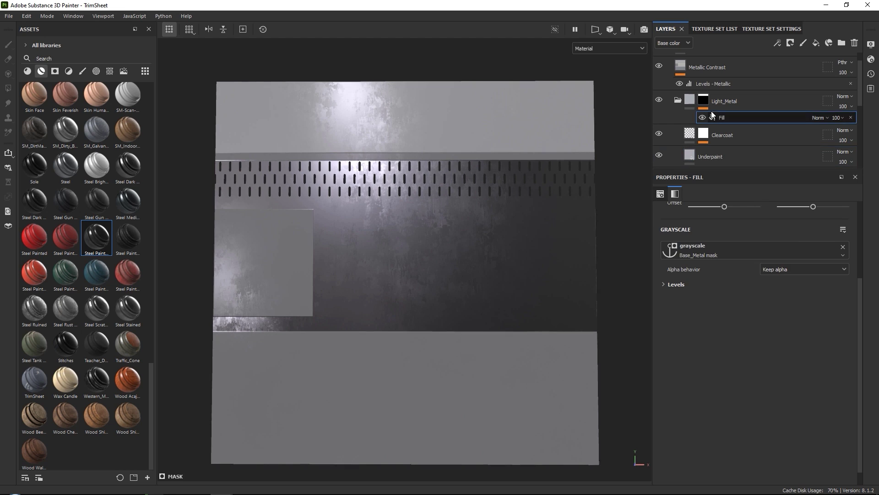
pyautogui.click(732, 251)
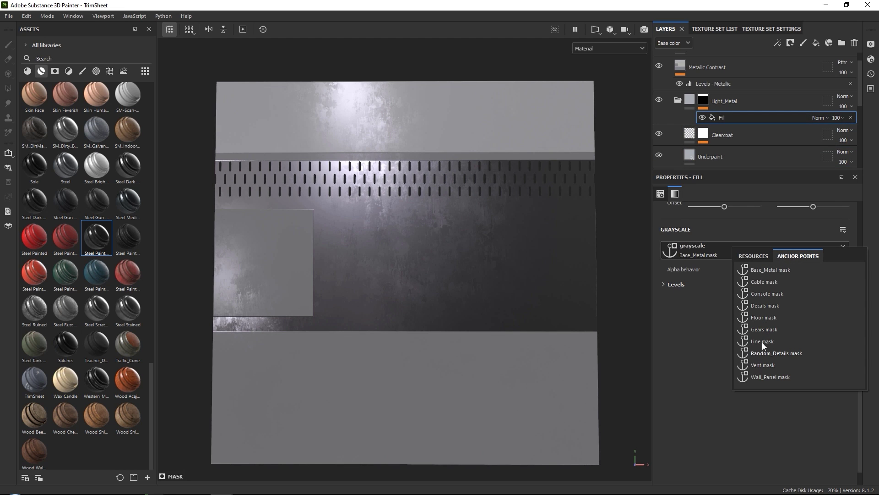
pyautogui.click(767, 377)
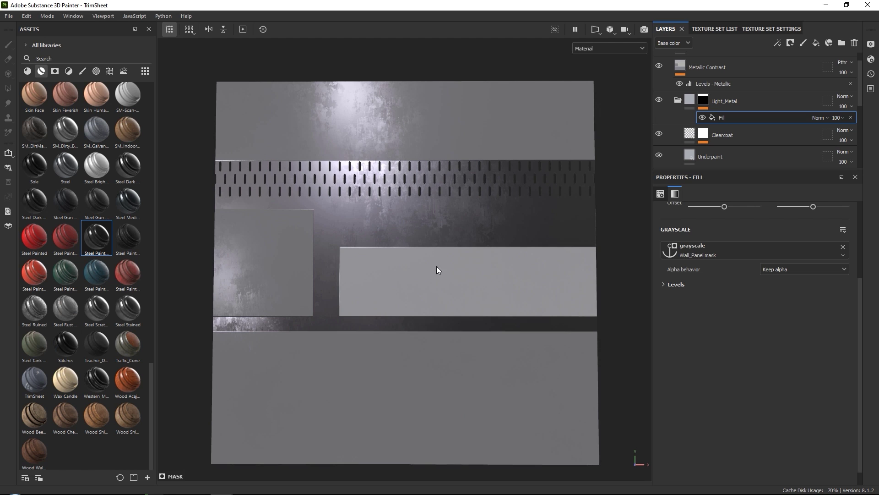
# Add a second fill to the Light_Metal mask using the Console mask anchor point, blended with Linear dodge (Add), and collapse the folder.
pyautogui.click(778, 43)
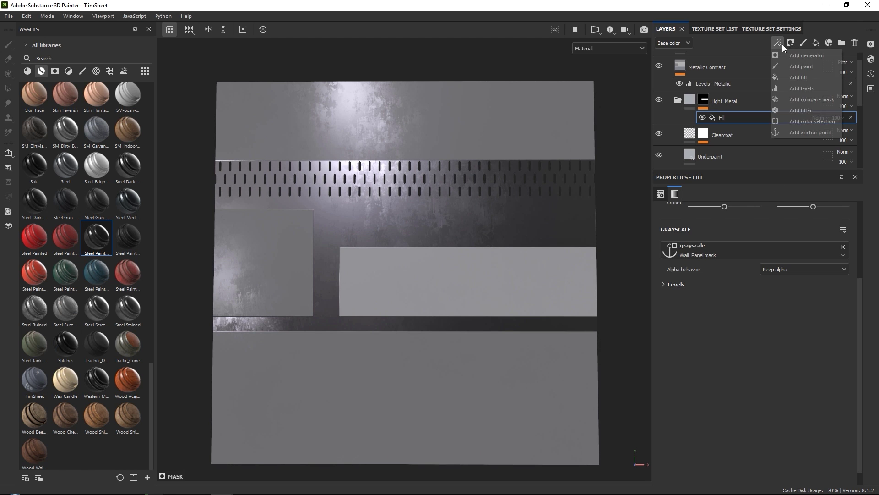
pyautogui.click(801, 78)
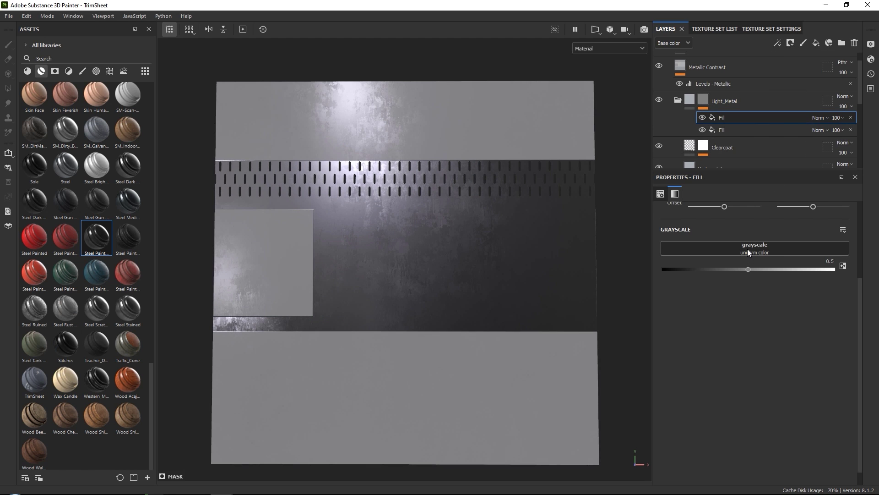
pyautogui.click(748, 249)
pyautogui.click(805, 258)
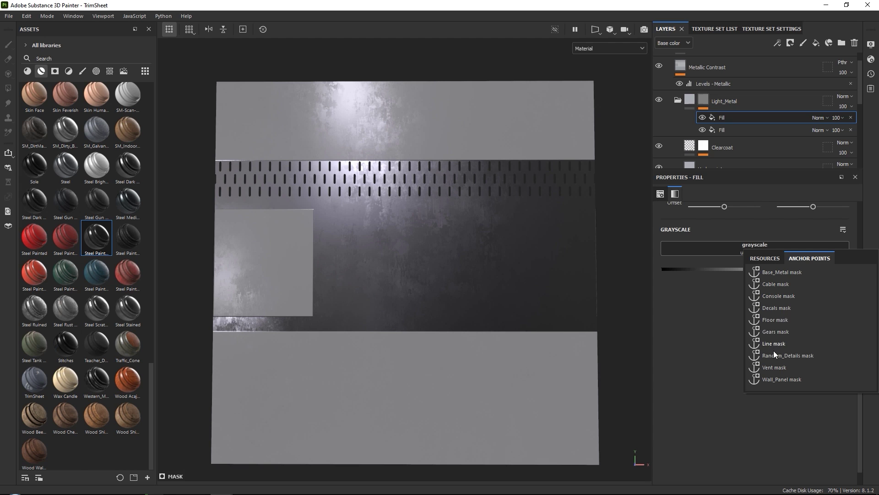
pyautogui.click(775, 296)
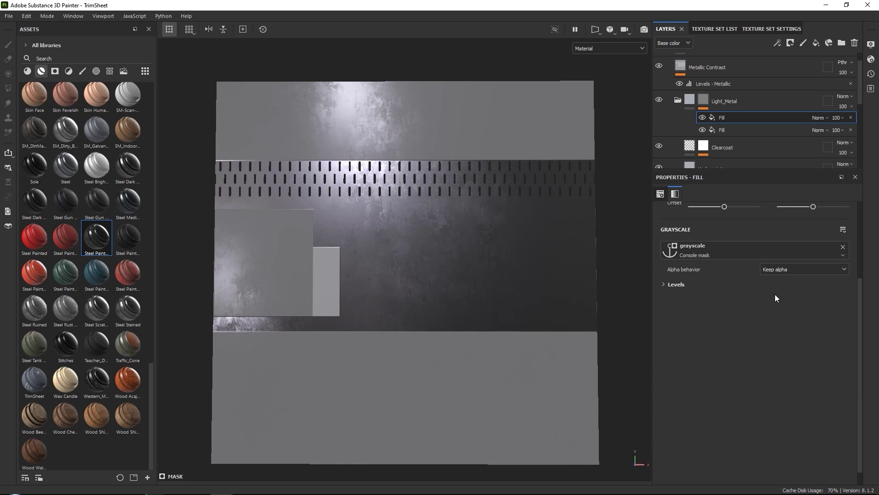
pyautogui.click(818, 116)
pyautogui.click(830, 205)
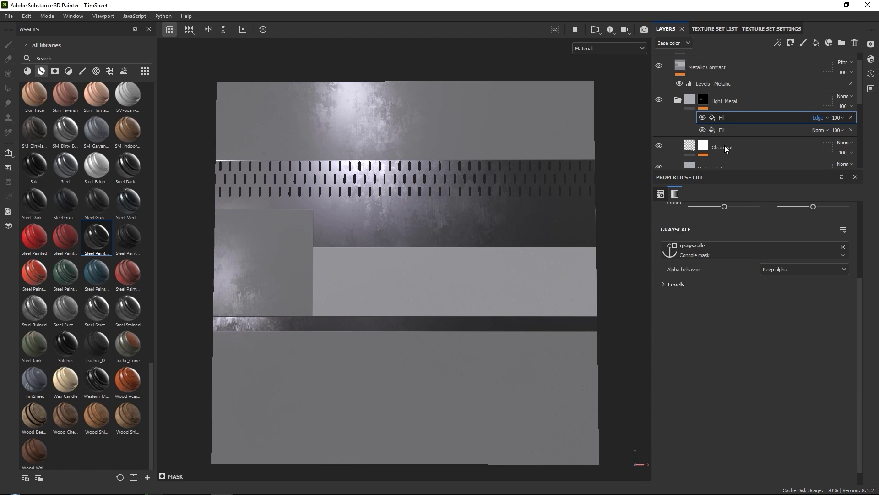
pyautogui.click(678, 101)
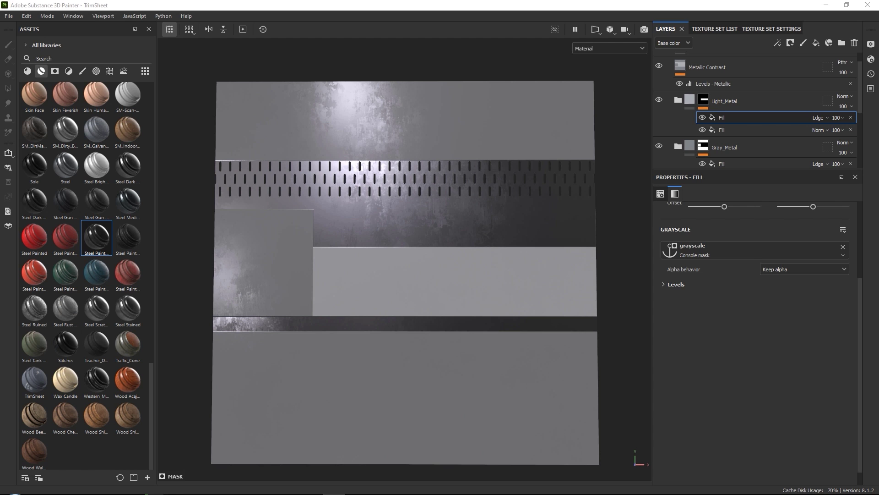
# Add another fill to the Gray_Metal mask using the Decals mask anchor point, blended with Linear dodge (Add).
pyautogui.click(754, 147)
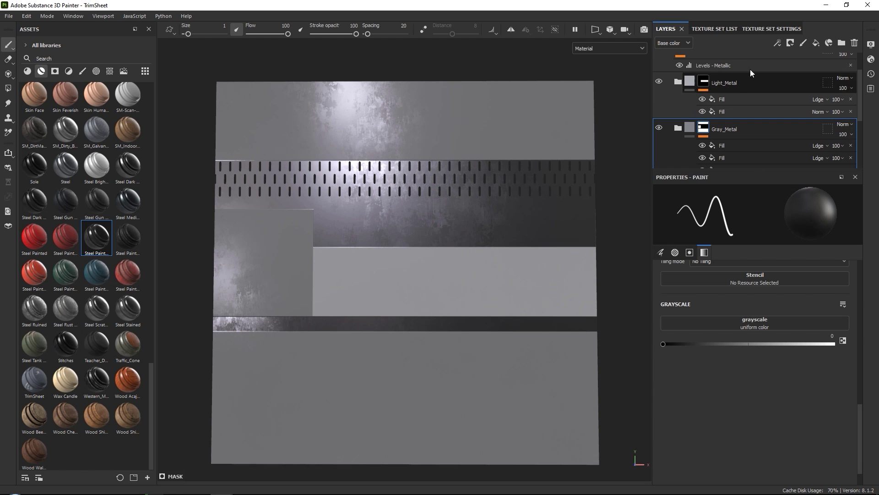
pyautogui.click(777, 42)
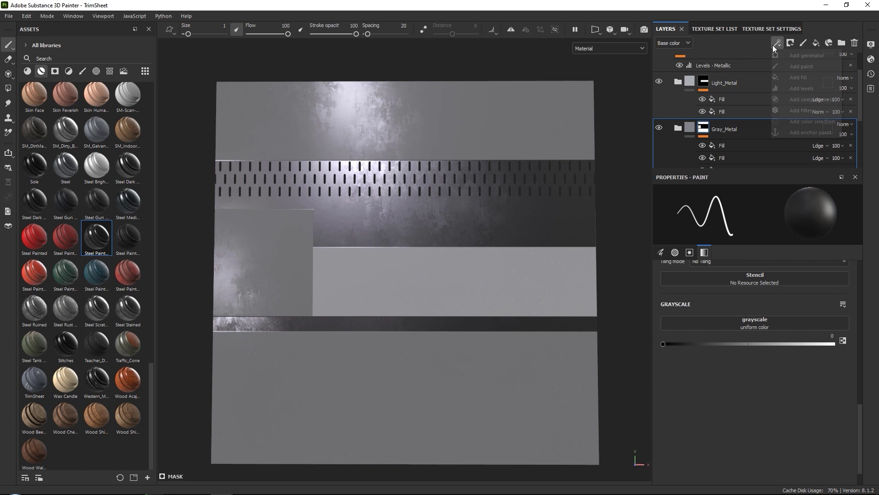
pyautogui.click(801, 77)
pyautogui.click(750, 246)
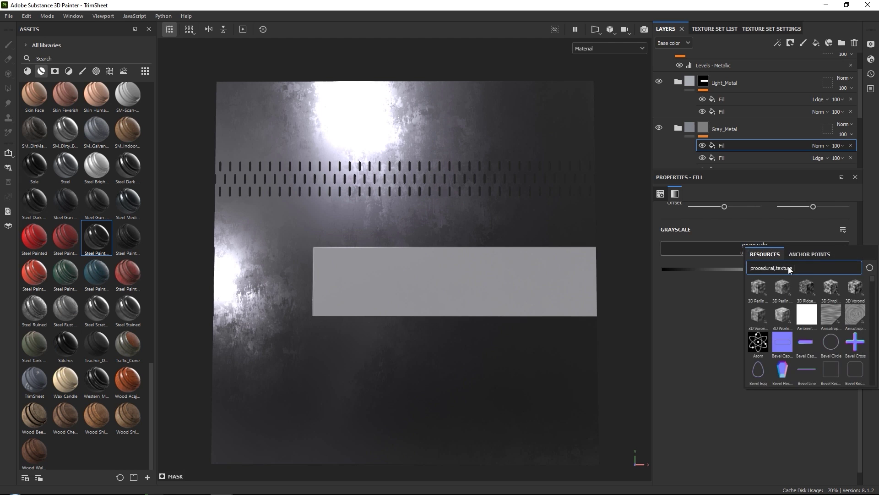
pyautogui.click(809, 253)
pyautogui.click(778, 304)
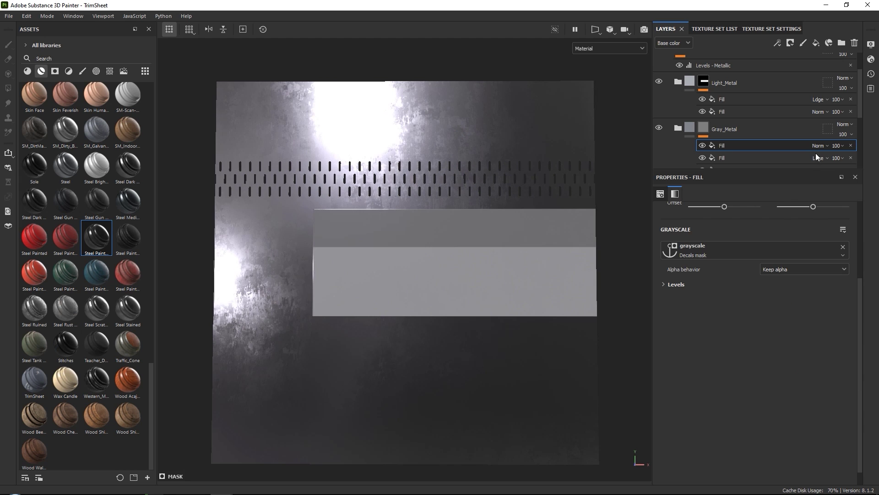
pyautogui.click(818, 145)
pyautogui.click(831, 233)
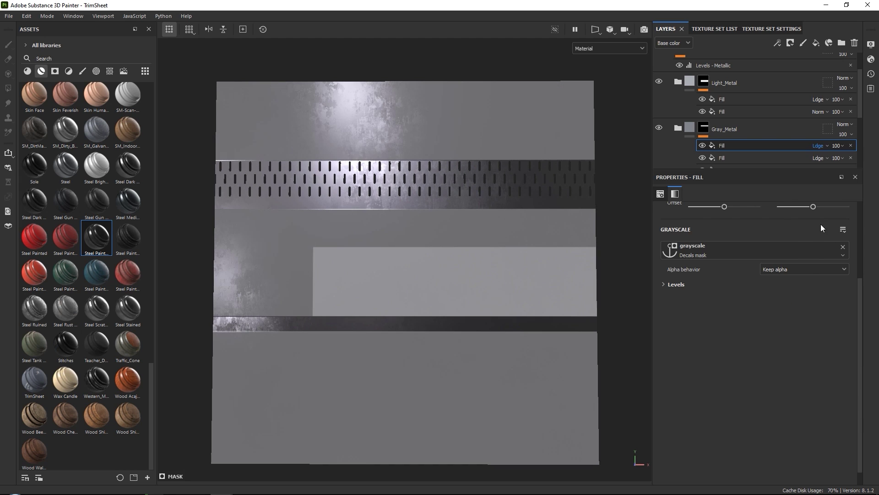
# Collapse the Base_Steel folder and add the Steel smart material above it with a black mask.
pyautogui.scroll(2, 682, 117)
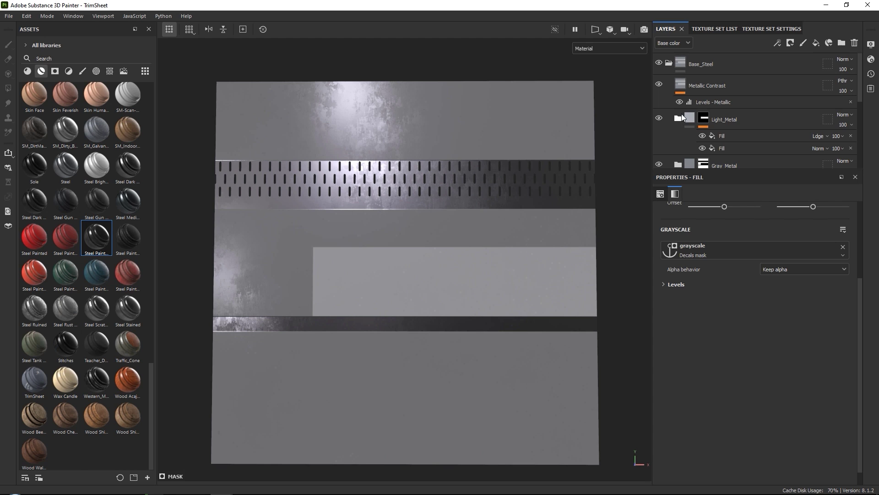
pyautogui.click(668, 64)
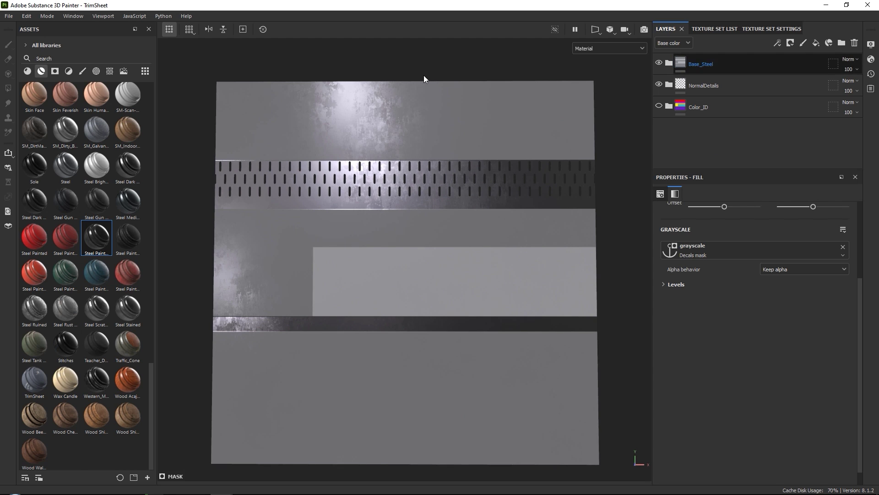
pyautogui.moveTo(68, 165); pyautogui.dragTo(702, 64)
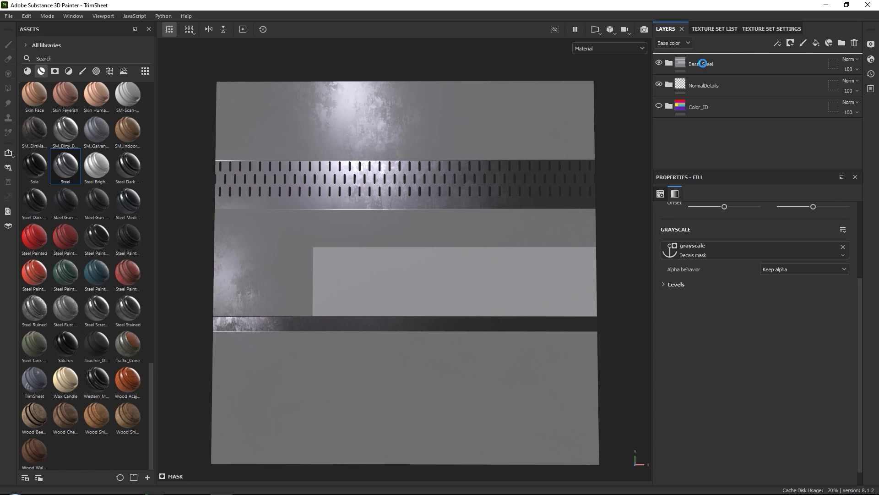
pyautogui.click(790, 43)
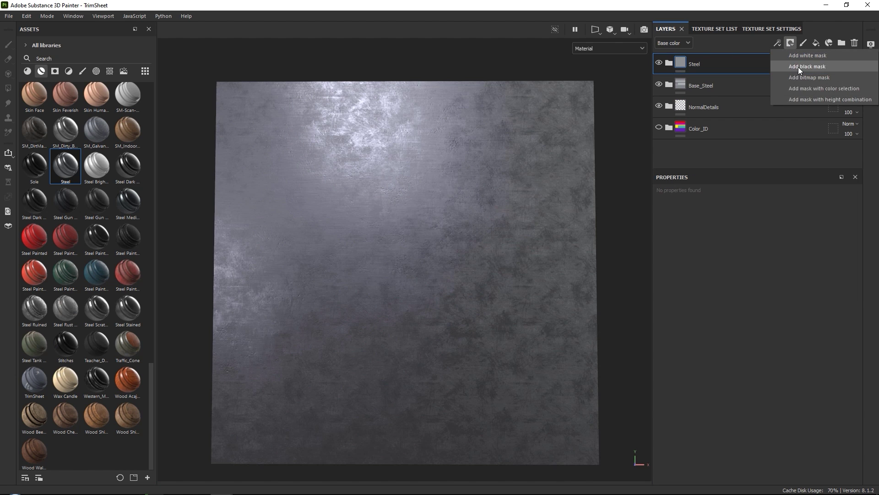
pyautogui.click(798, 66)
# Add a fill to the Steel folder's mask using the Floor mask anchor point.
pyautogui.click(780, 44)
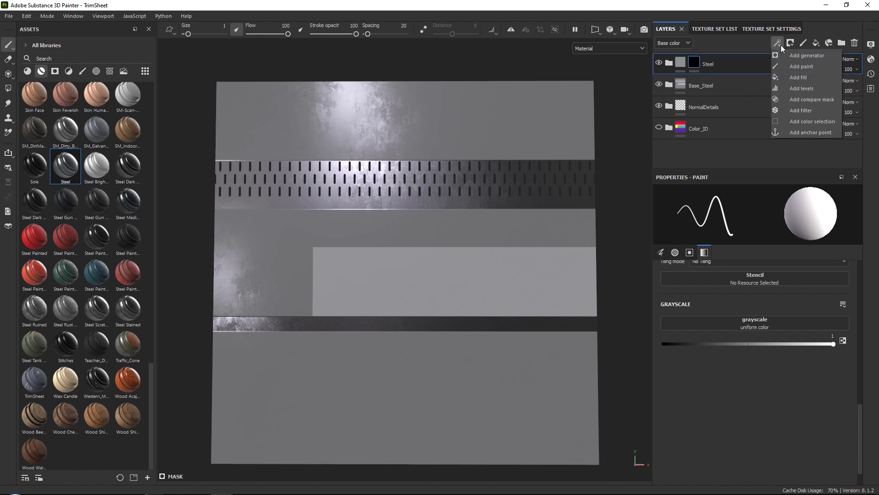
pyautogui.click(790, 77)
pyautogui.click(764, 251)
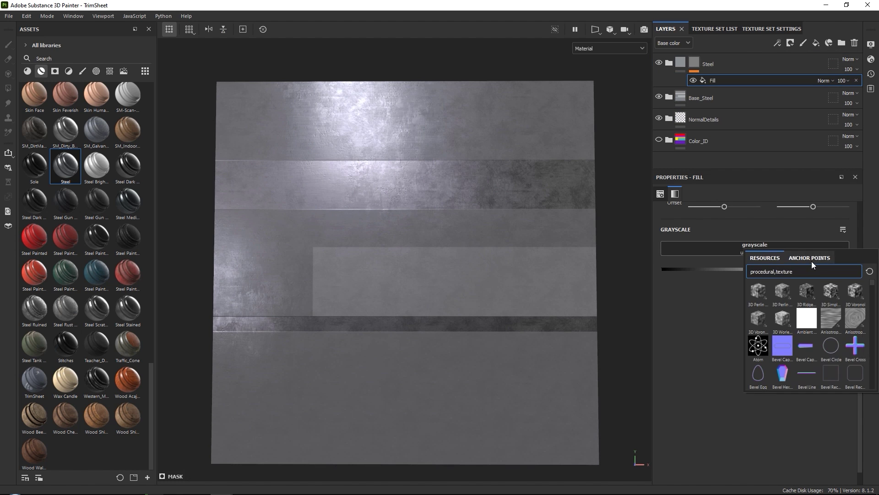
pyautogui.click(811, 259)
pyautogui.click(774, 320)
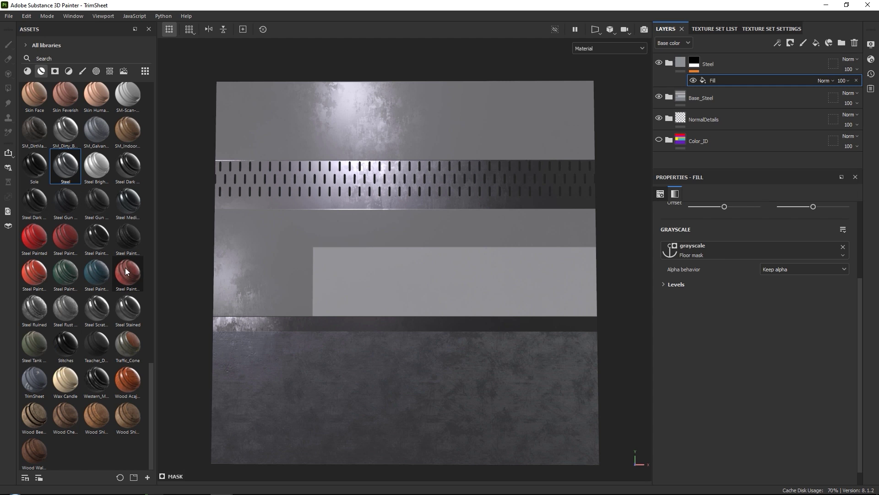
# Search the assets for "rubb" and add the Plastic Armor Simple material above Steel with a black mask.
pyautogui.click(68, 58)
pyautogui.write('rubb')
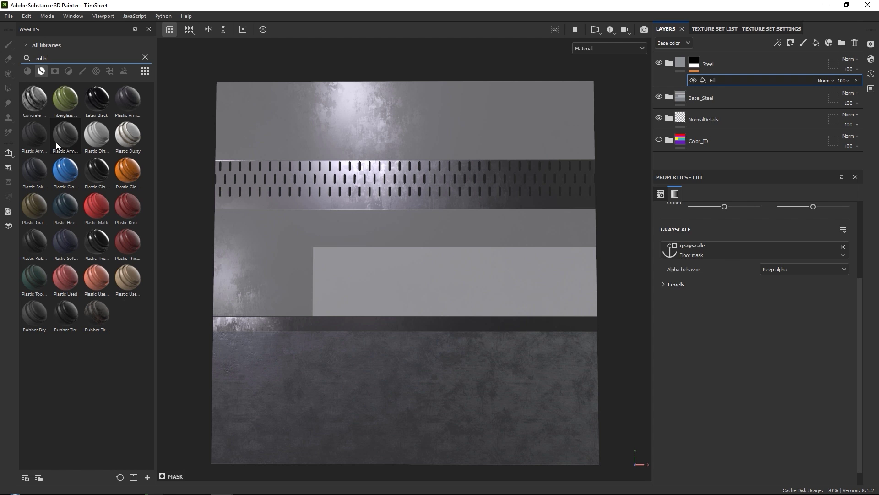
pyautogui.moveTo(56, 142)
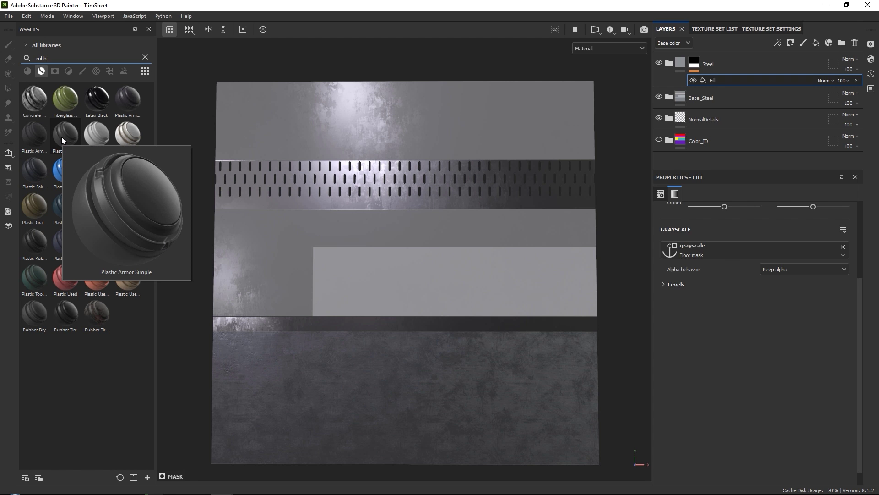
pyautogui.moveTo(62, 134); pyautogui.dragTo(712, 54)
pyautogui.click(791, 41)
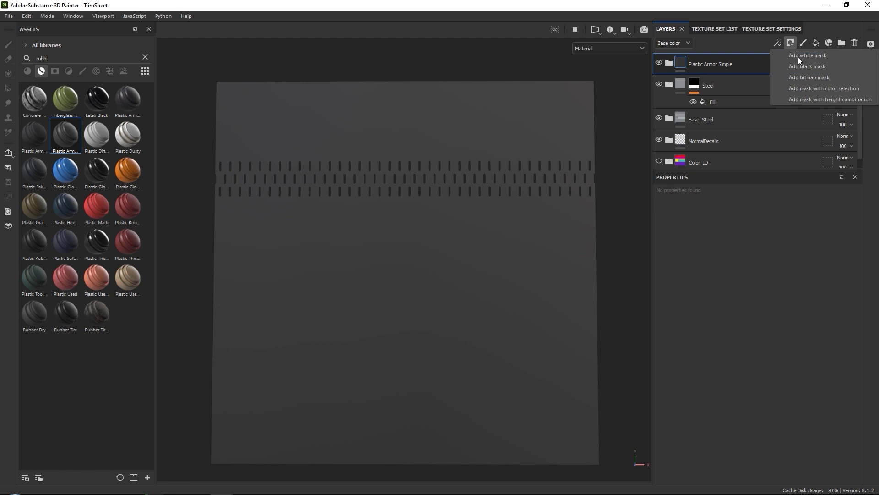
pyautogui.click(803, 66)
# Add a fill to the Plastic Armor Simple mask using the Cable mask anchor point.
pyautogui.click(778, 42)
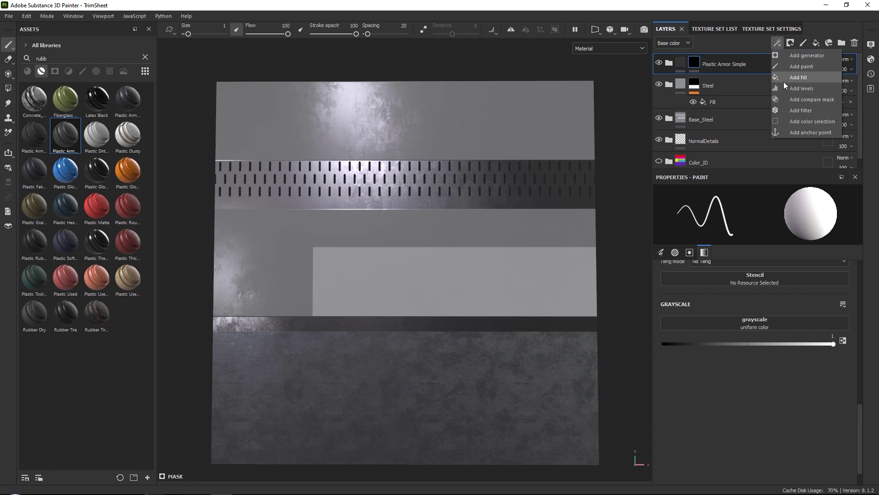
pyautogui.click(802, 77)
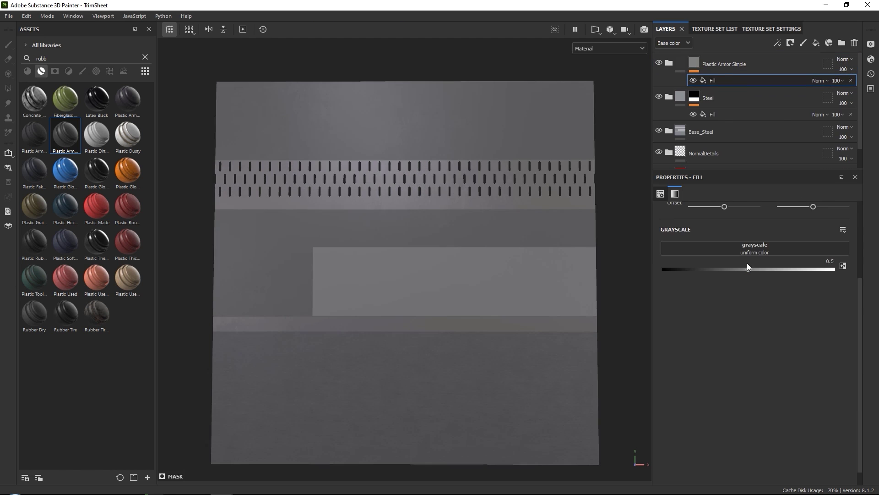
pyautogui.click(754, 249)
pyautogui.click(810, 258)
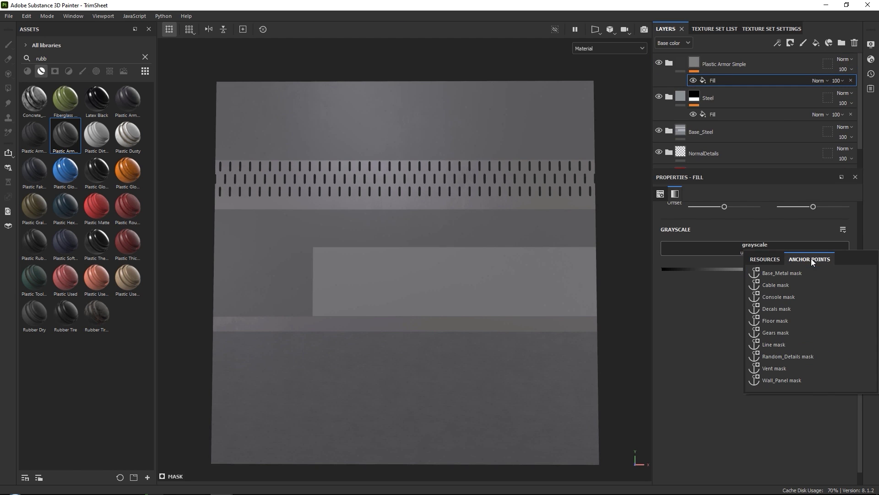
pyautogui.click(776, 284)
# Add a second fill to the Steel mask using the Gears mask anchor point, blended with Linear dodge (Add).
pyautogui.click(694, 97)
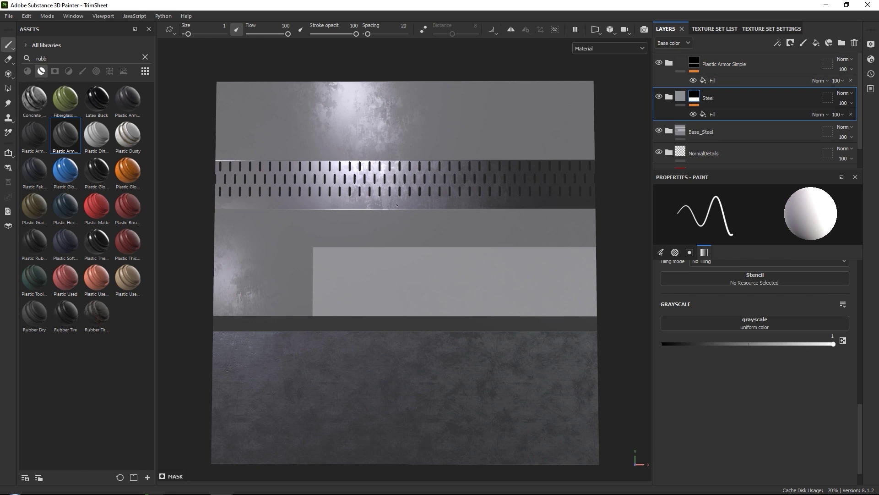
pyautogui.click(777, 42)
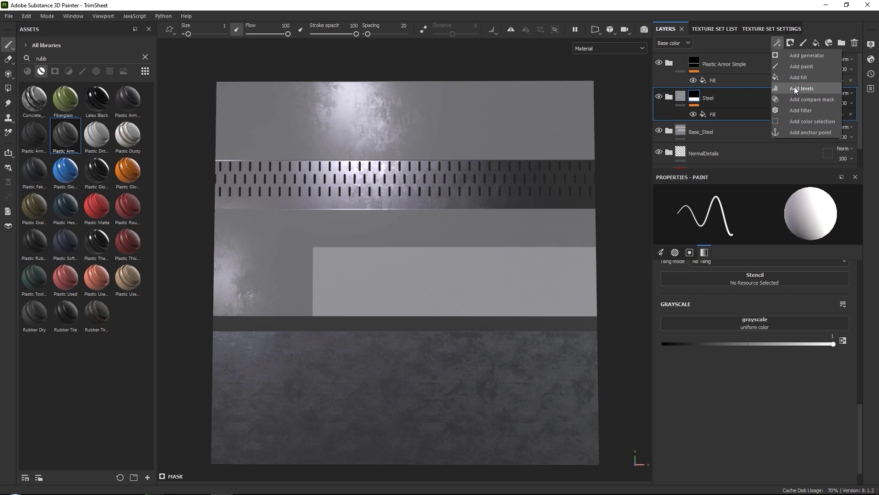
pyautogui.click(800, 77)
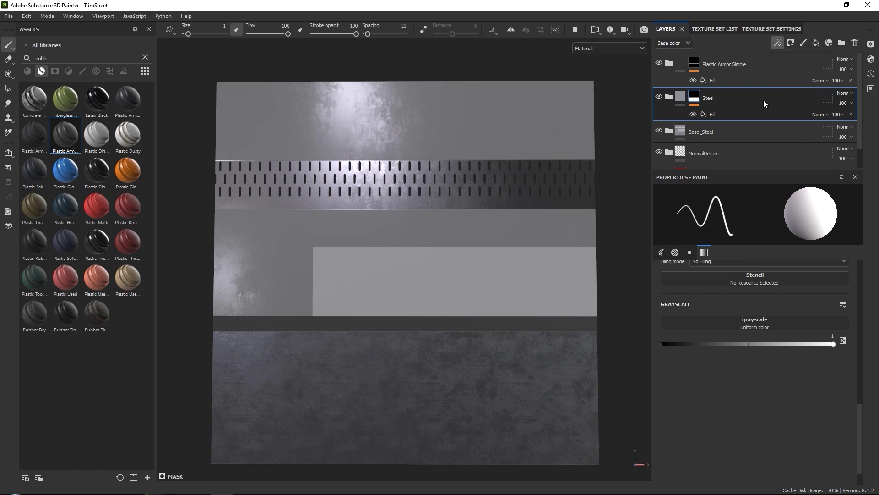
pyautogui.click(790, 247)
pyautogui.click(803, 259)
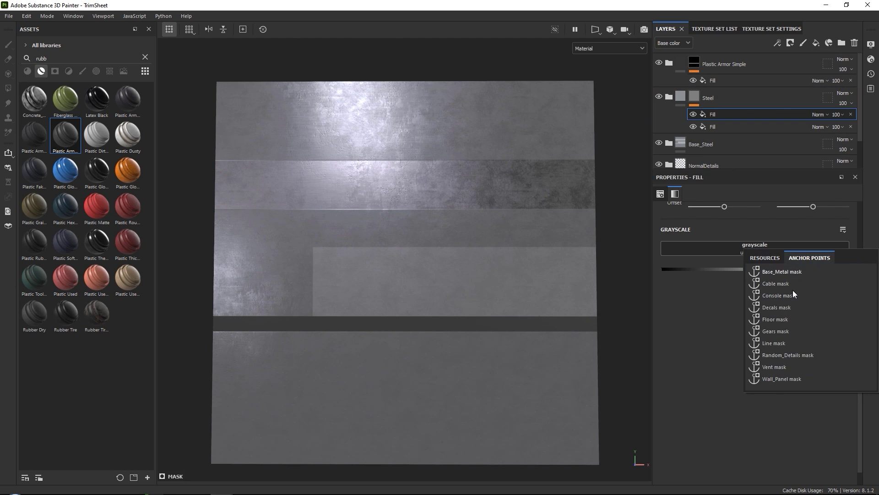
pyautogui.click(780, 330)
pyautogui.click(821, 114)
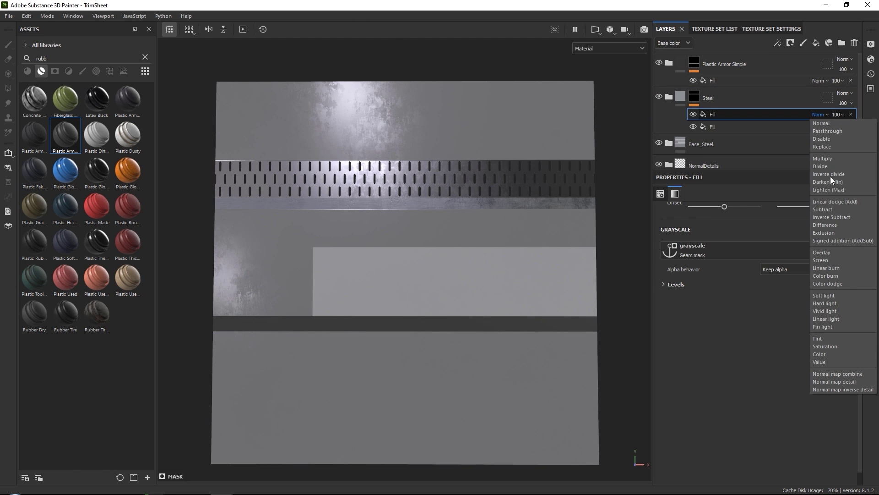
pyautogui.click(831, 204)
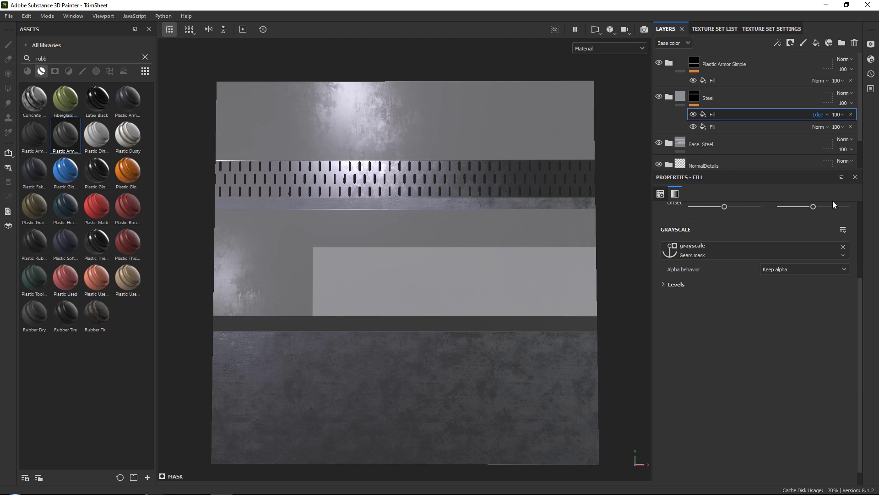
# Add an anchor point to the mask of the Light_Metal folder inside Base_Steel.
pyautogui.click(722, 92)
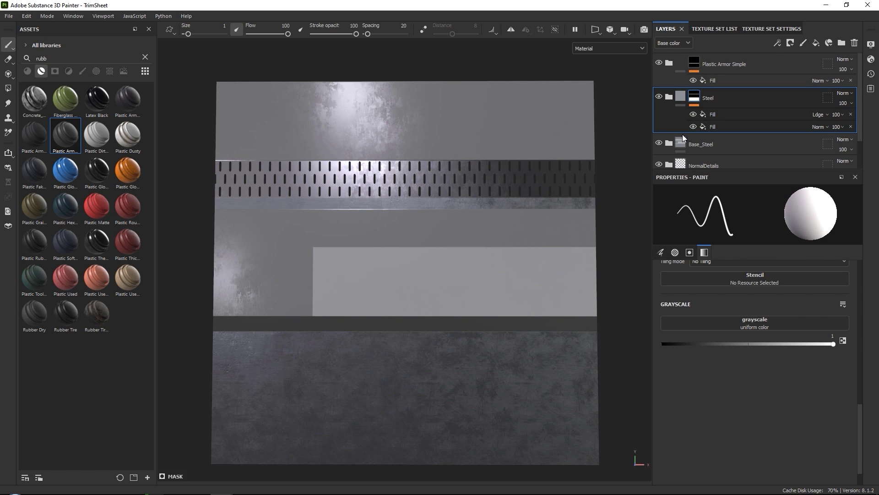
pyautogui.scroll(-1, 682, 134)
pyautogui.click(725, 110)
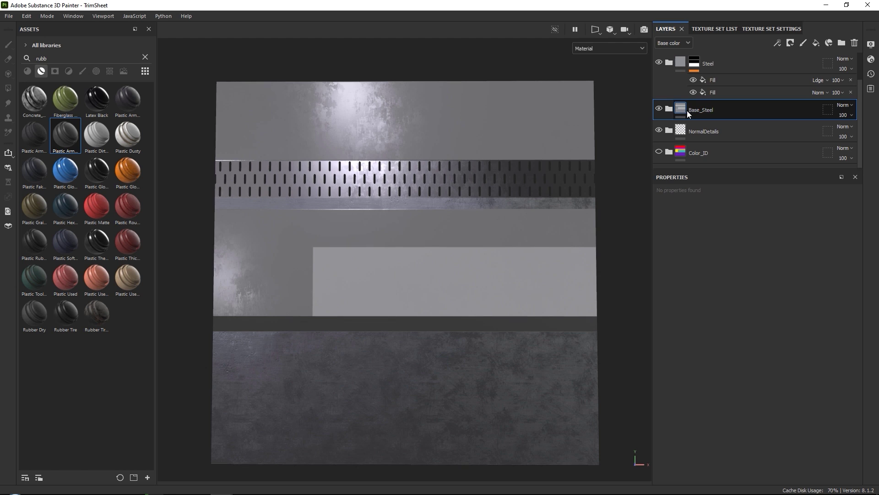
pyautogui.click(669, 110)
pyautogui.scroll(-2, 713, 111)
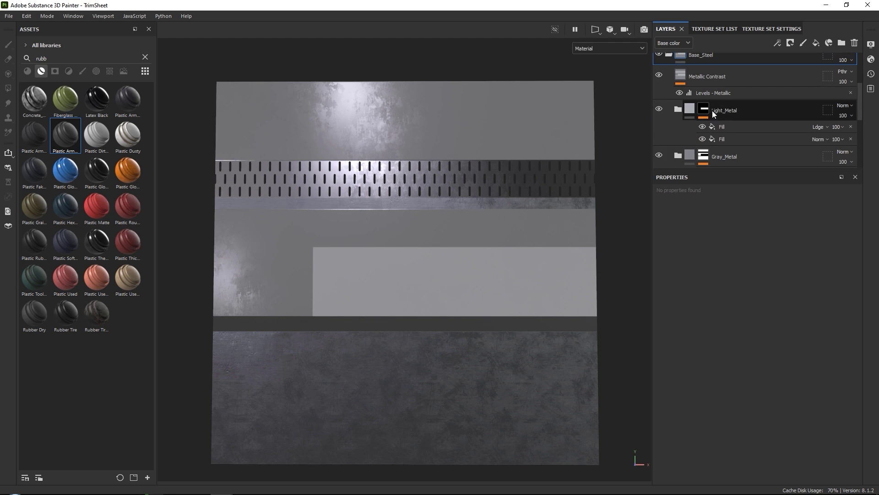
pyautogui.scroll(1, 708, 128)
pyautogui.scroll(-1, 717, 114)
pyautogui.click(725, 103)
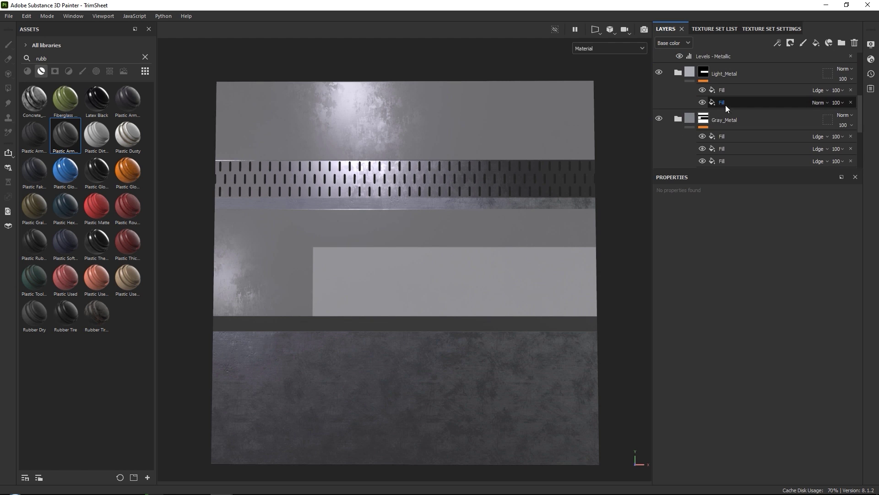
pyautogui.scroll(-1, 721, 147)
pyautogui.scroll(3, 721, 149)
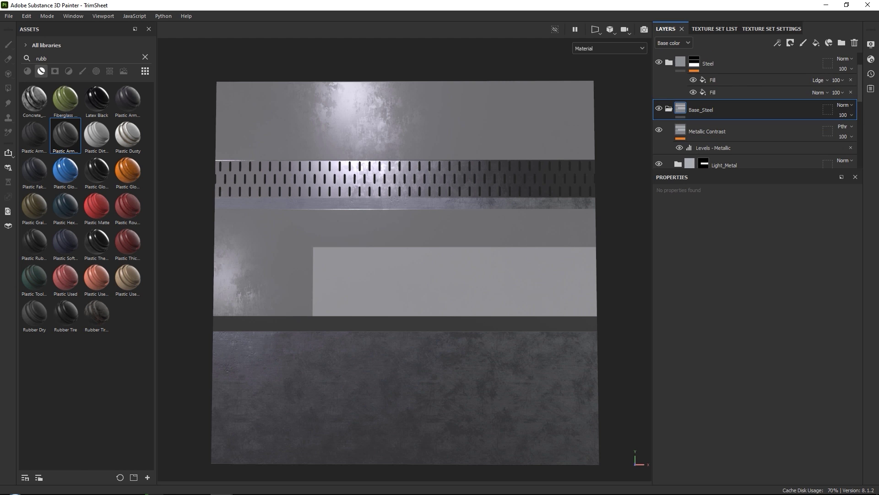
pyautogui.click(704, 163)
pyautogui.scroll(-2, 710, 129)
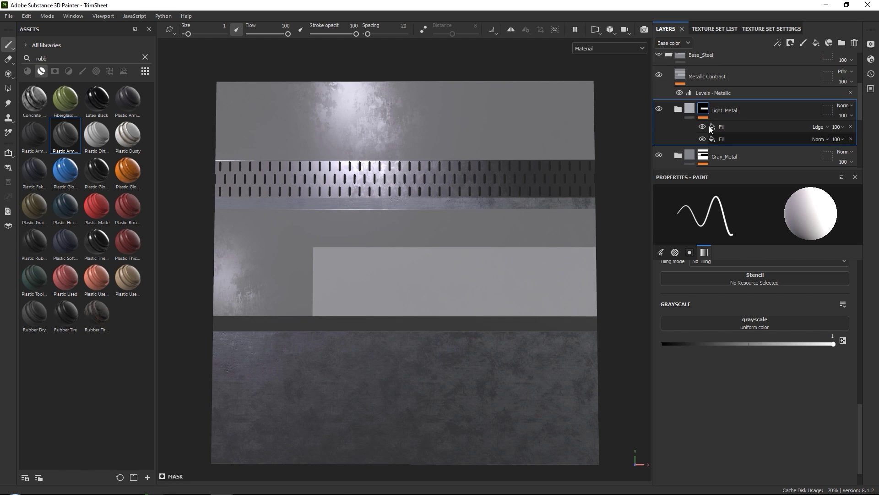
pyautogui.click(777, 43)
pyautogui.click(790, 130)
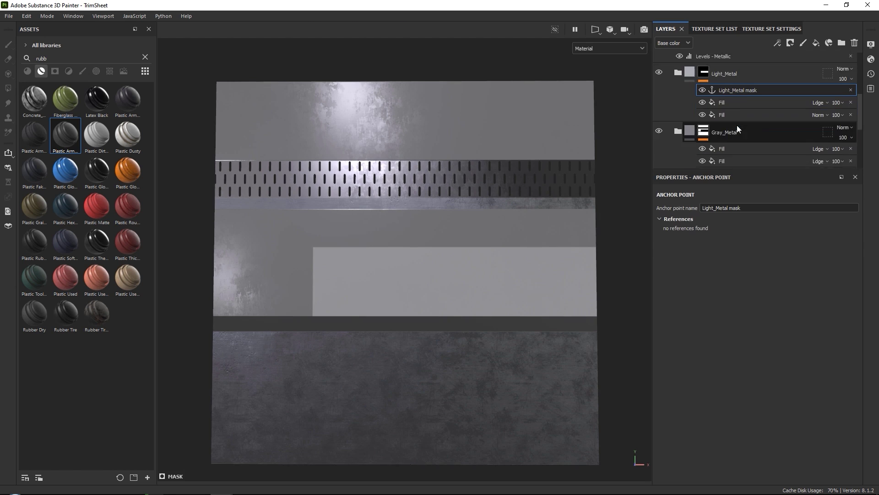
# Add an anchor point to the mask of the Gray_Metal folder.
pyautogui.scroll(-1, 737, 126)
pyautogui.click(776, 111)
pyautogui.click(777, 42)
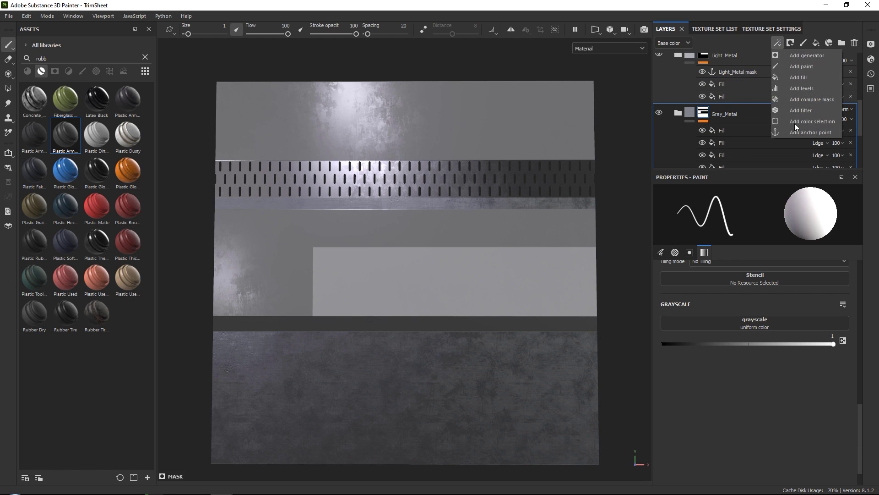
pyautogui.click(795, 131)
# Add a black mask to the Base_Steel folder.
pyautogui.scroll(4, 757, 111)
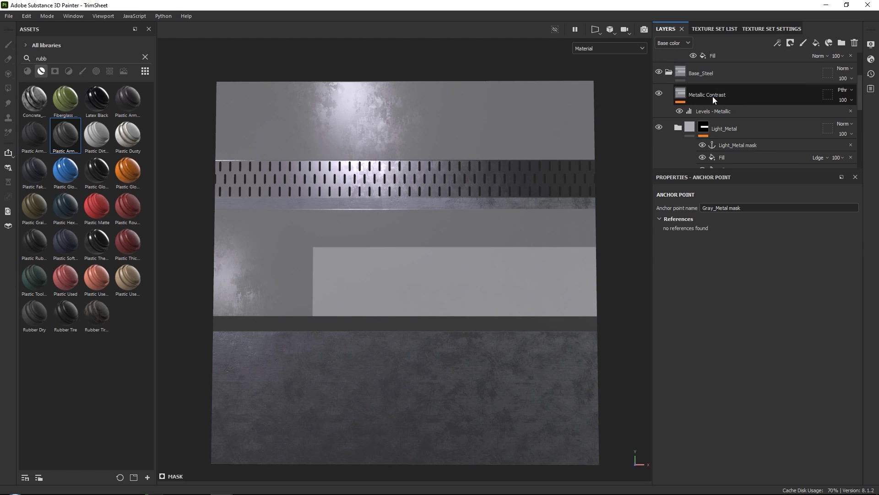
pyautogui.scroll(1, 719, 96)
pyautogui.click(741, 95)
pyautogui.click(789, 43)
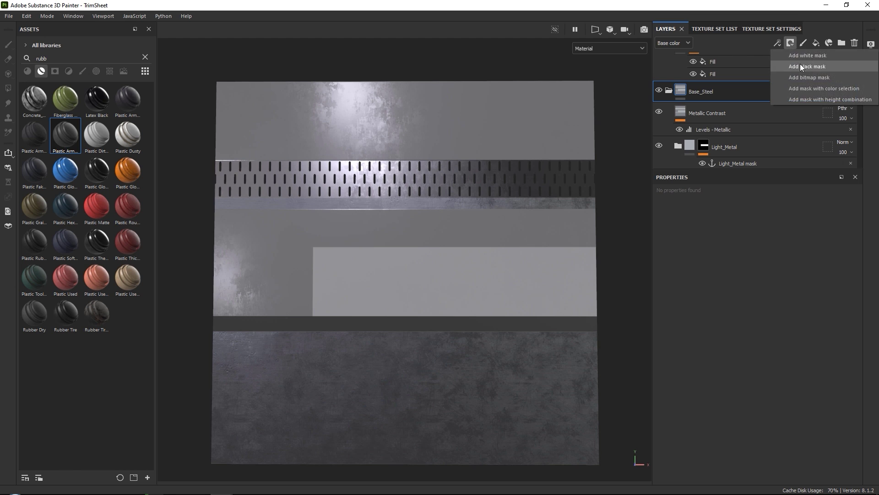
pyautogui.click(800, 64)
# Add a fill to the Base_Steel mask using the Gray_Metal mask anchor point.
pyautogui.click(777, 43)
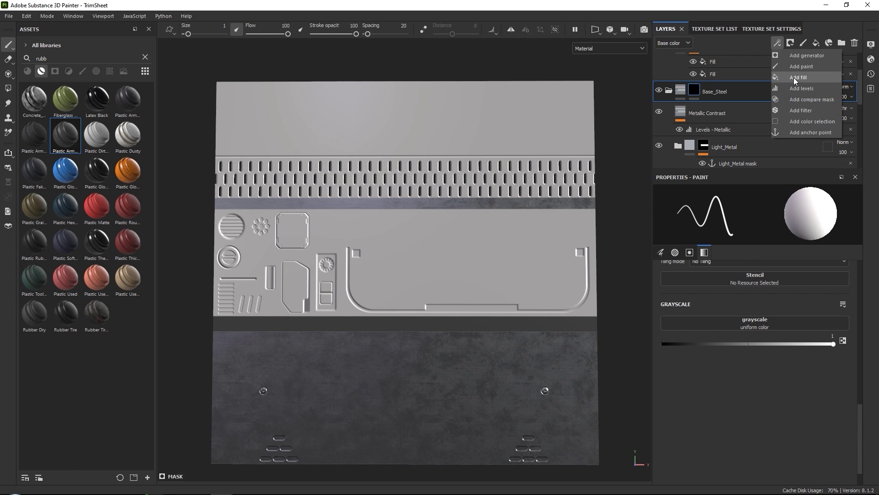
pyautogui.click(795, 77)
pyautogui.click(797, 250)
pyautogui.click(797, 260)
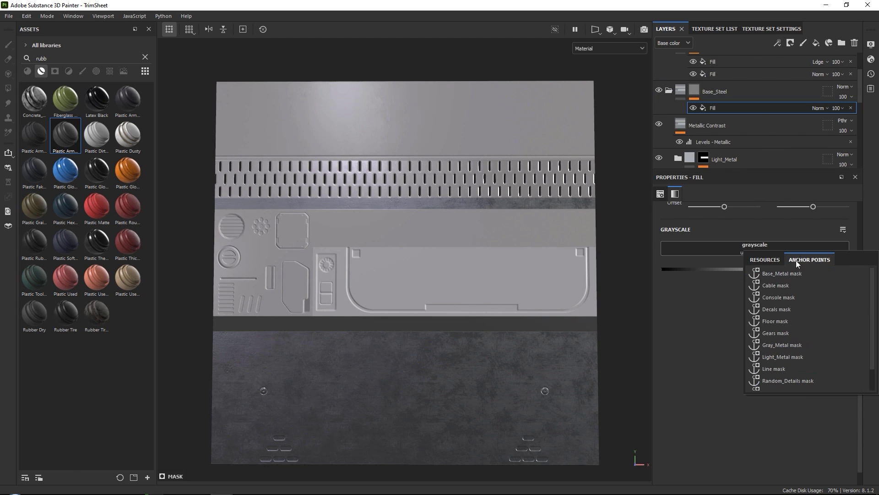
pyautogui.click(782, 272)
pyautogui.click(764, 247)
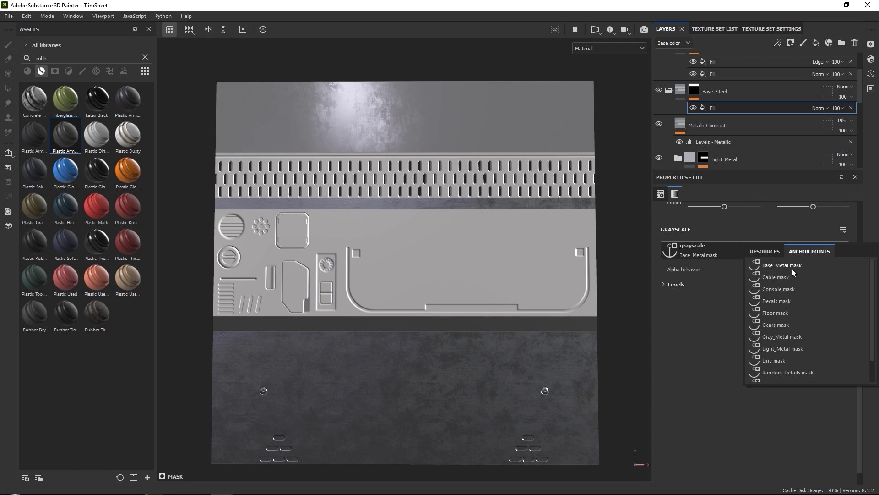
pyautogui.scroll(-2, 777, 369)
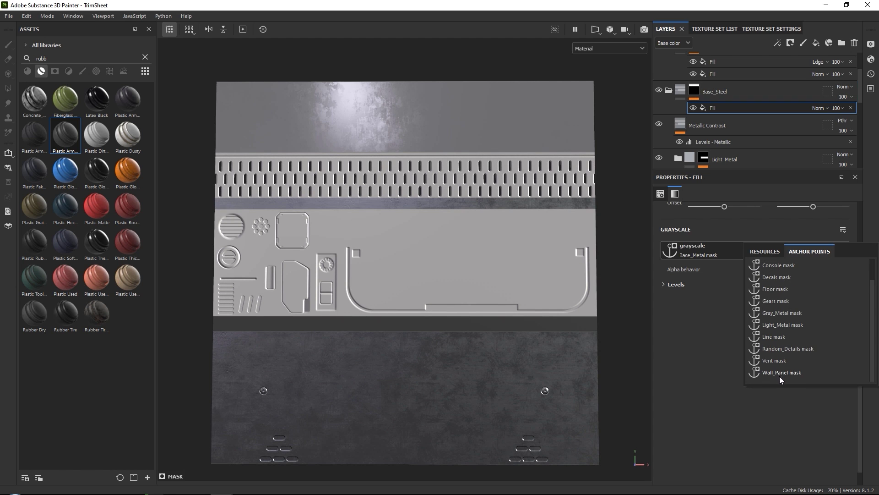
pyautogui.scroll(2, 776, 344)
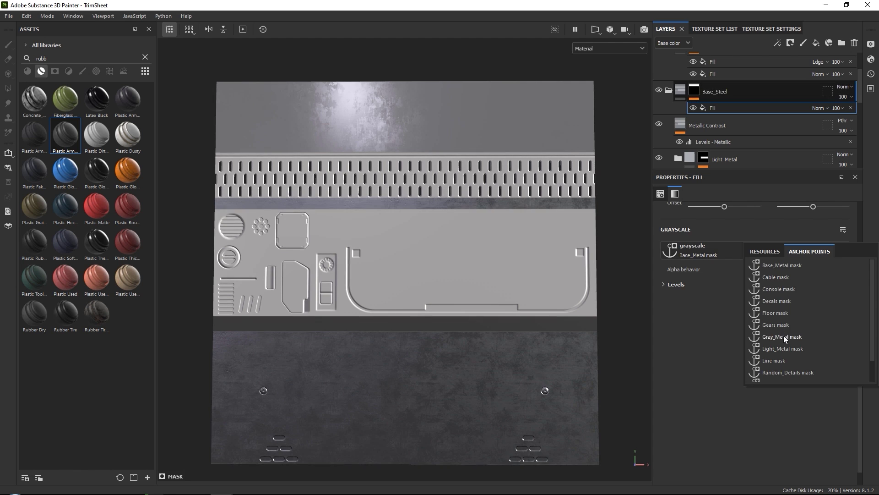
pyautogui.click(784, 335)
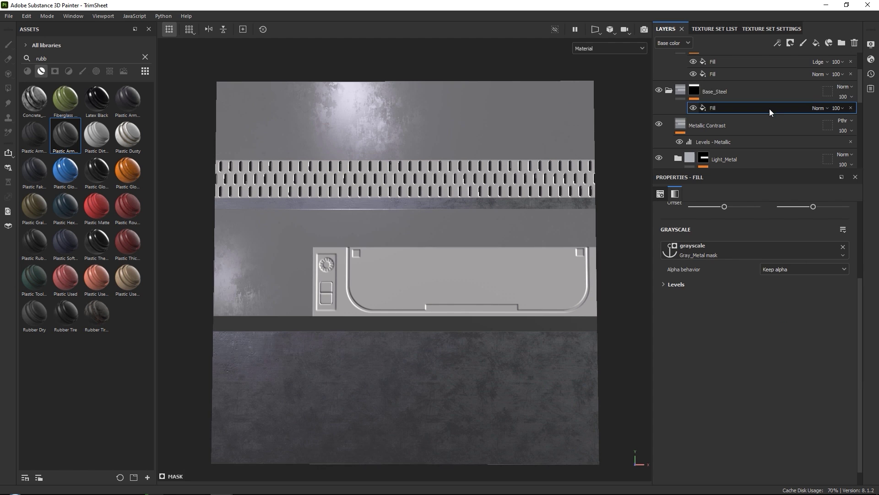
# Add a second fill to the Base_Steel mask using the Light_Metal mask anchor point, blended with Linear dodge (Add).
pyautogui.click(778, 43)
pyautogui.click(804, 78)
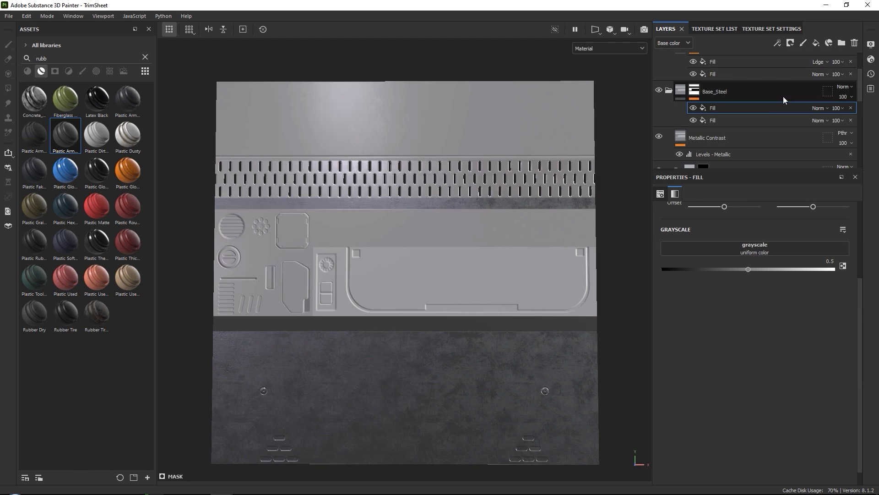
pyautogui.click(817, 108)
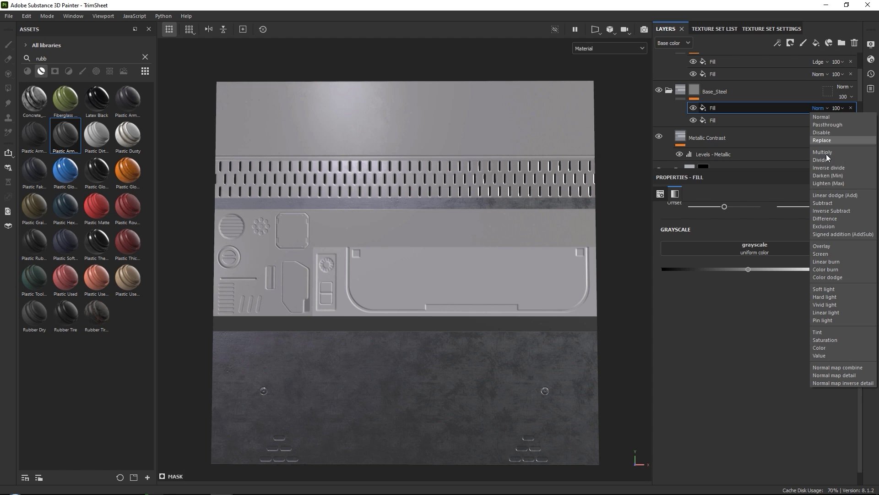
pyautogui.click(831, 194)
pyautogui.click(771, 250)
pyautogui.click(798, 259)
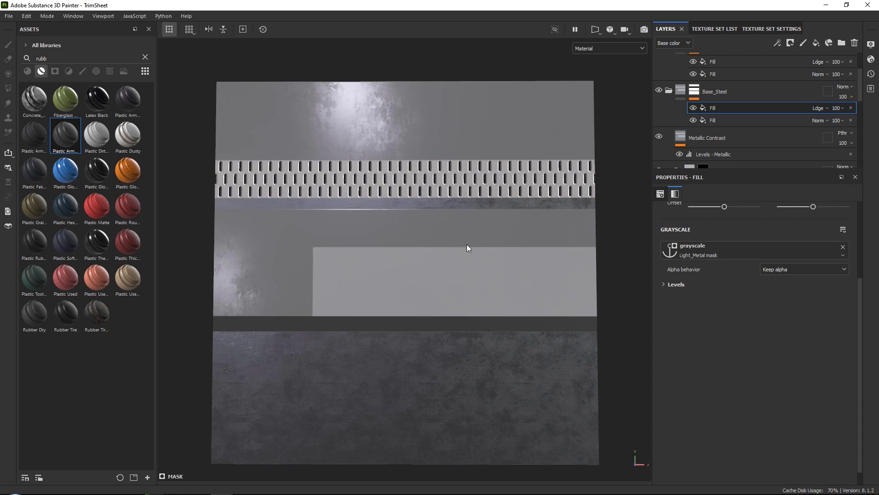
# Switch the lower fill in the Steel mask from the Floor mask to the Vent mask anchor point.
pyautogui.scroll(2, 749, 128)
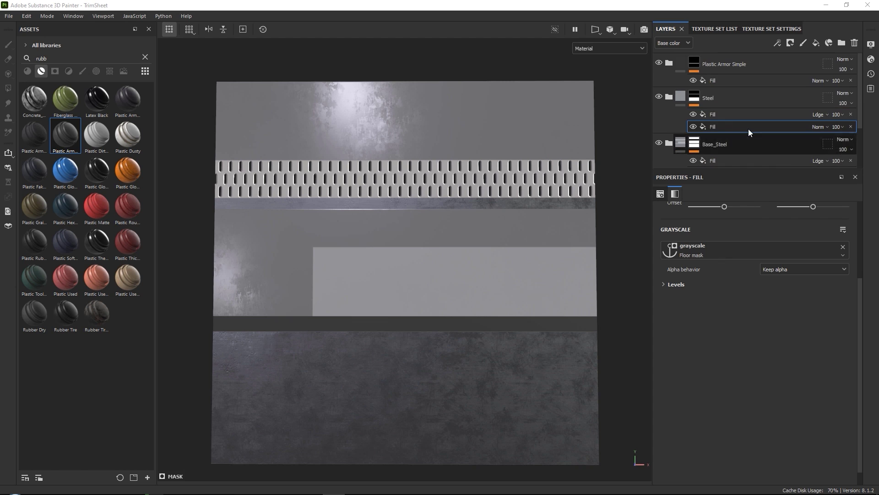
pyautogui.click(748, 127)
pyautogui.click(705, 253)
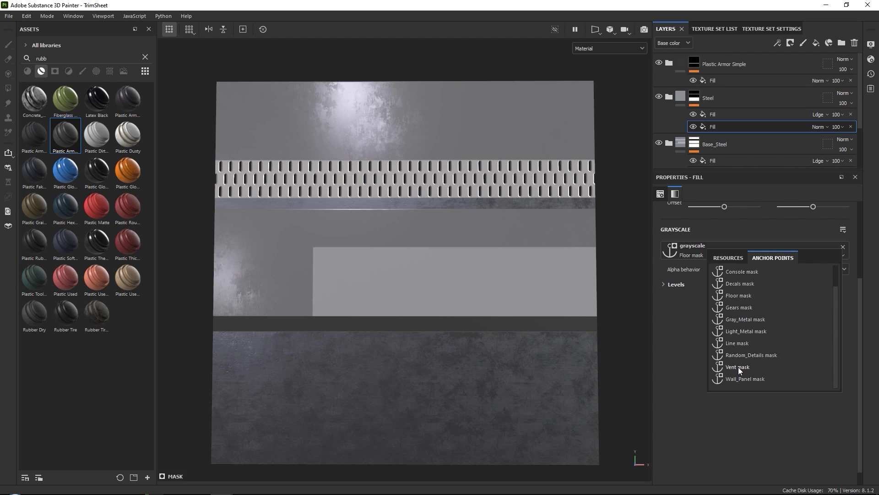
pyautogui.click(739, 367)
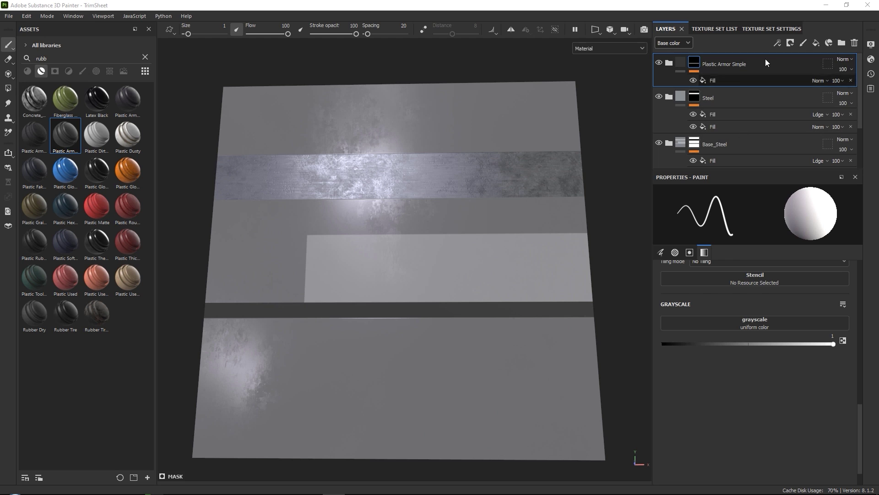
# Create a folder above Plastic Armor Simple and name it BaseColors.
pyautogui.click(843, 43)
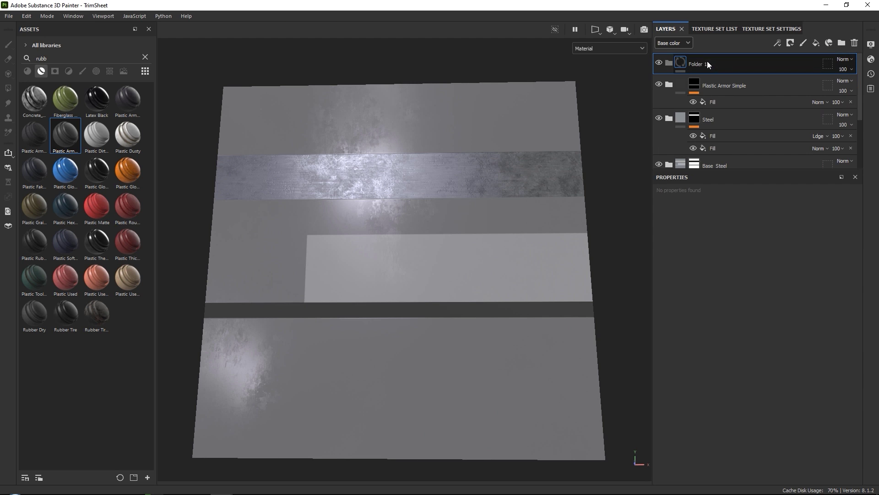
pyautogui.doubleClick(701, 66)
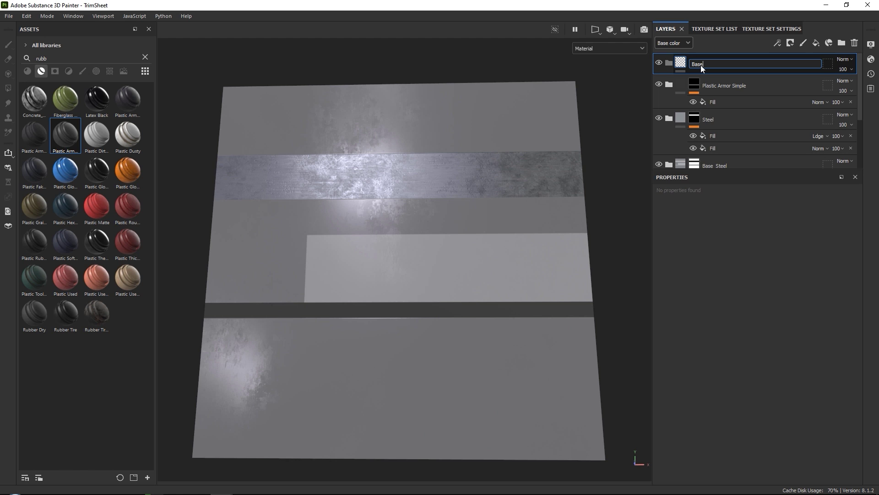
pyautogui.press('Return')
# Move the Plastic Armor Simple, Steel and Base_Steel folders into the BaseColors folder.
pyautogui.click(750, 86)
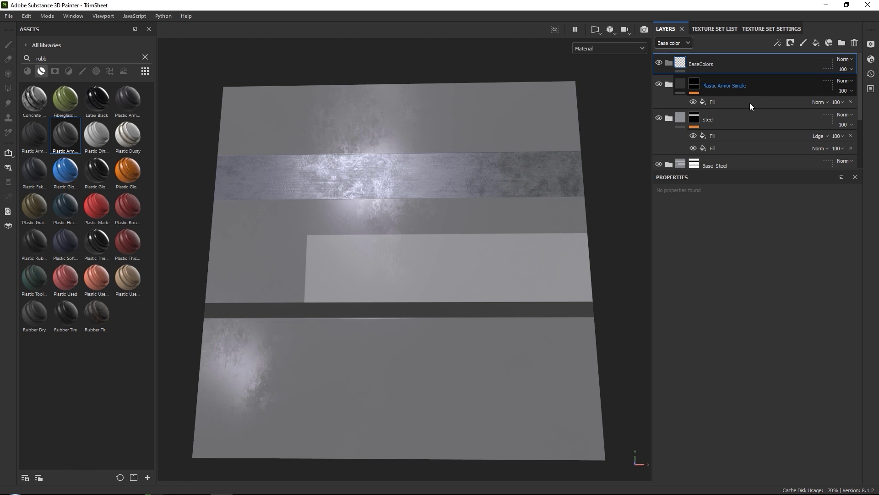
pyautogui.scroll(-1, 743, 150)
pyautogui.keyDown('shift'); pyautogui.click(751, 143); pyautogui.keyUp('shift')
pyautogui.moveTo(754, 77)
pyautogui.mouseDown()
pyautogui.moveTo(767, 81)
pyautogui.moveTo(766, 65)
pyautogui.mouseUp()
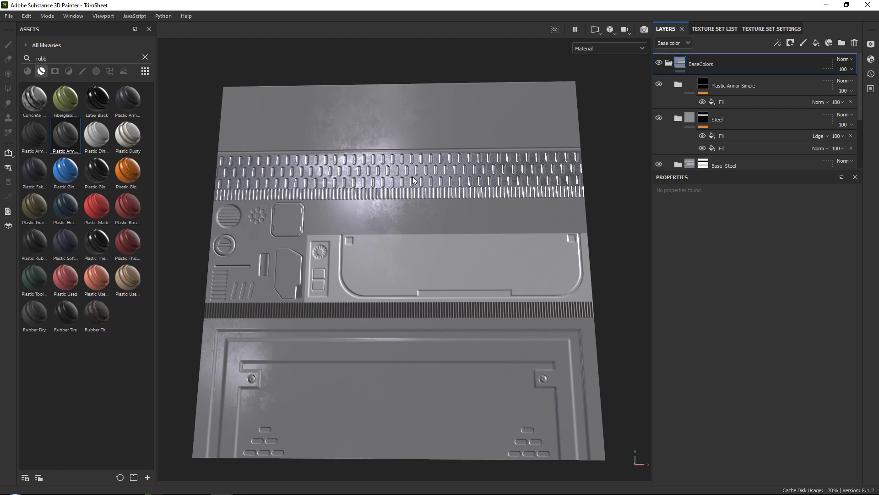
# Expand the Steel folder and turn off the opacity channel of its Base fill layer.
pyautogui.moveTo(427, 177)
pyautogui.keyDown('alt'); pyautogui.mouseDown()
pyautogui.moveTo(426, 249)
pyautogui.moveTo(424, 183)
pyautogui.mouseUp(); pyautogui.keyUp('alt')
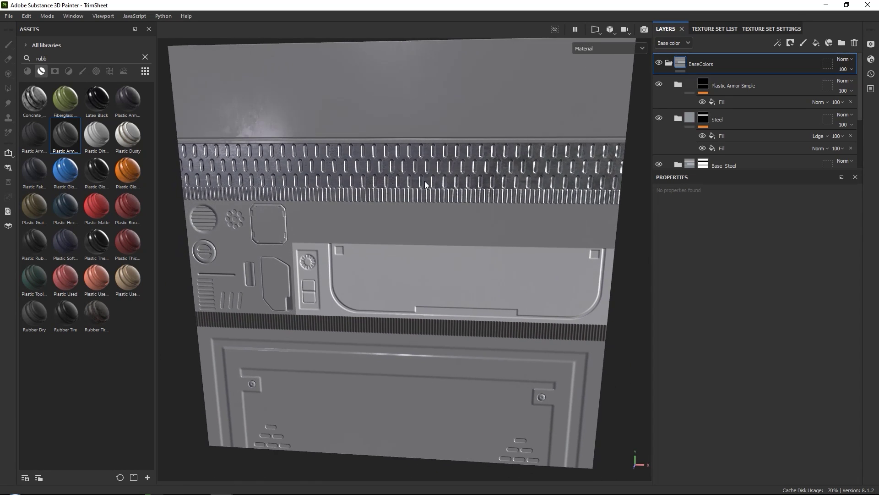
pyautogui.keyDown('alt'); pyautogui.moveTo(424, 182); pyautogui.dragTo(425, 203, button='right'); pyautogui.keyUp('alt')
pyautogui.keyDown('alt'); pyautogui.moveTo(425, 221); pyautogui.dragTo(429, 202); pyautogui.keyUp('alt')
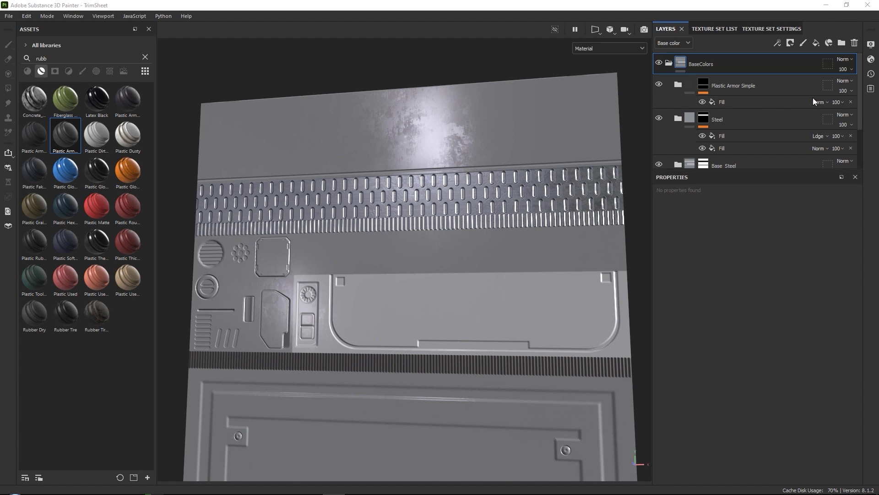
pyautogui.click(677, 120)
pyautogui.click(677, 120)
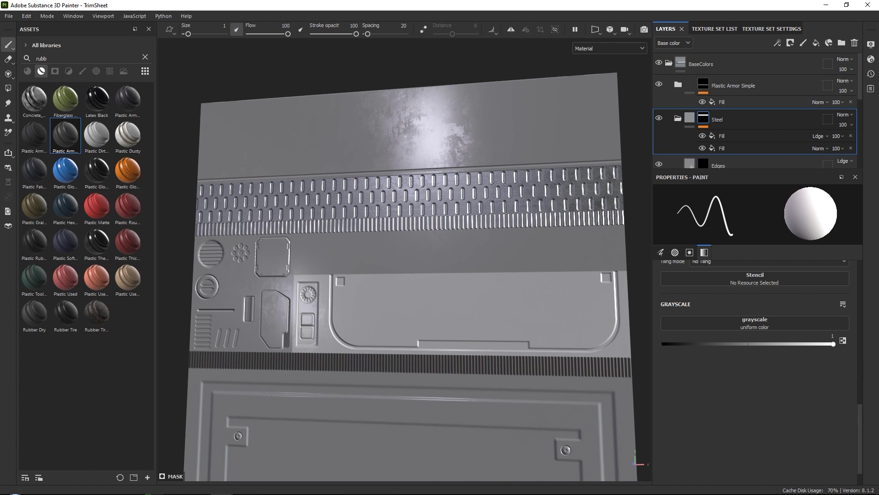
pyautogui.scroll(-3, 700, 120)
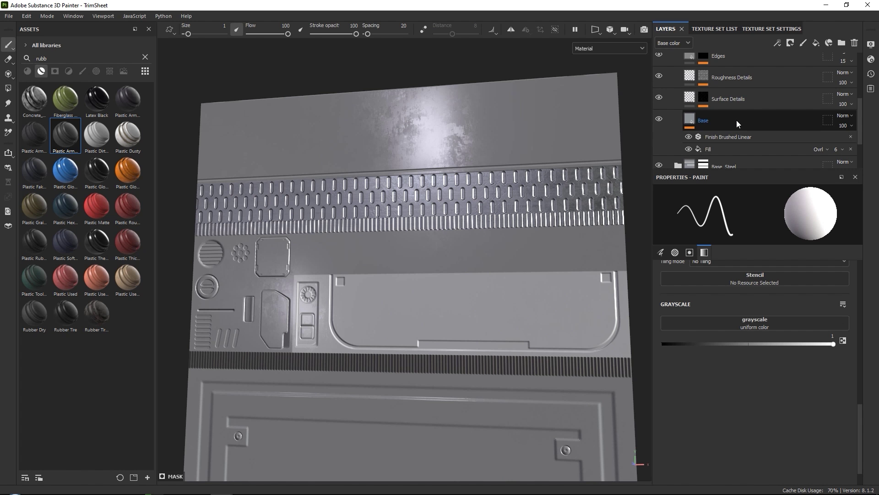
pyautogui.click(694, 120)
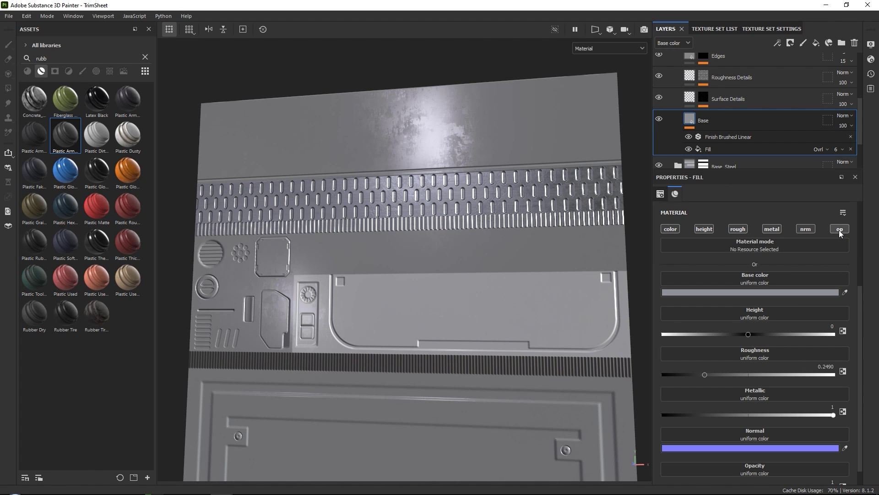
pyautogui.click(839, 230)
# Examine the vent strip, small panel details and console on the trim sheet up close from several angles.
pyautogui.keyDown('alt'); pyautogui.moveTo(416, 214); pyautogui.dragTo(381, 222); pyautogui.keyUp('alt')
pyautogui.keyDown('alt'); pyautogui.moveTo(381, 222); pyautogui.dragTo(566, 144, button='middle'); pyautogui.keyUp('alt')
pyautogui.keyDown('alt'); pyautogui.moveTo(566, 144); pyautogui.dragTo(538, 284, button='right'); pyautogui.keyUp('alt')
pyautogui.keyDown('alt'); pyautogui.moveTo(538, 283); pyautogui.dragTo(492, 257); pyautogui.keyUp('alt')
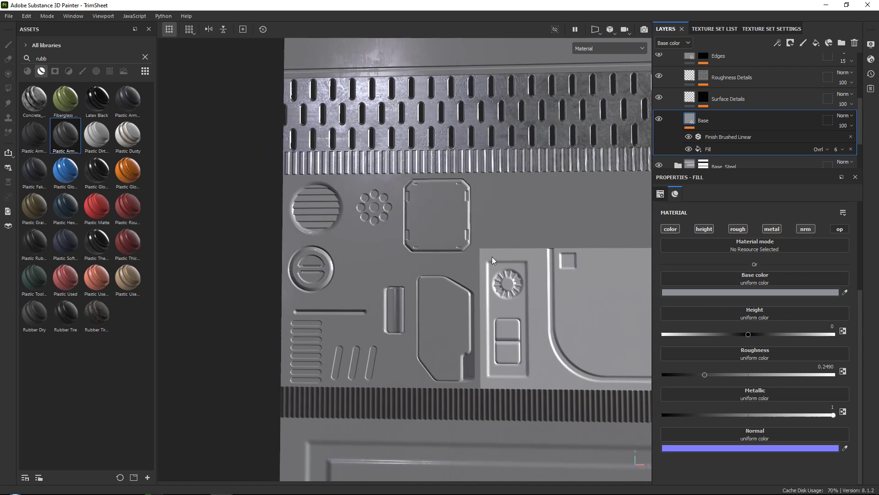
pyautogui.keyDown('alt'); pyautogui.moveTo(468, 273); pyautogui.dragTo(508, 247, button='middle'); pyautogui.keyUp('alt')
pyautogui.keyDown('alt'); pyautogui.moveTo(508, 247); pyautogui.dragTo(383, 151); pyautogui.keyUp('alt')
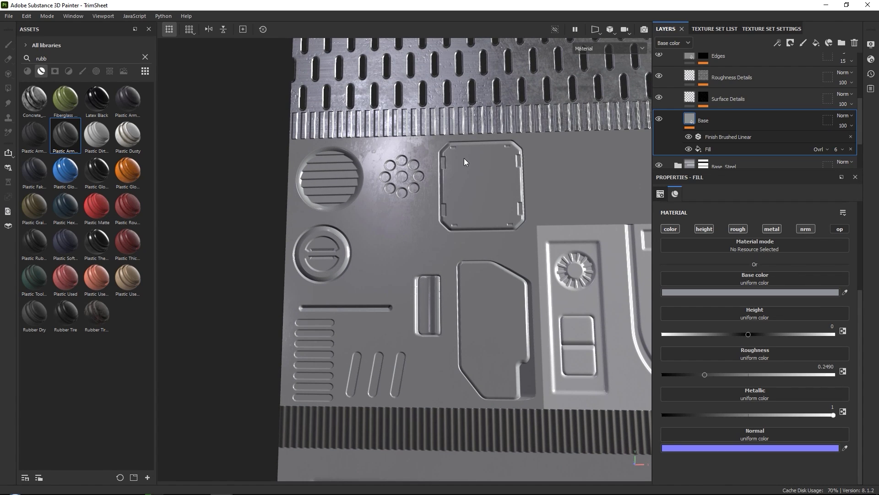
pyautogui.keyDown('alt'); pyautogui.moveTo(432, 163); pyautogui.dragTo(438, 145); pyautogui.keyUp('alt')
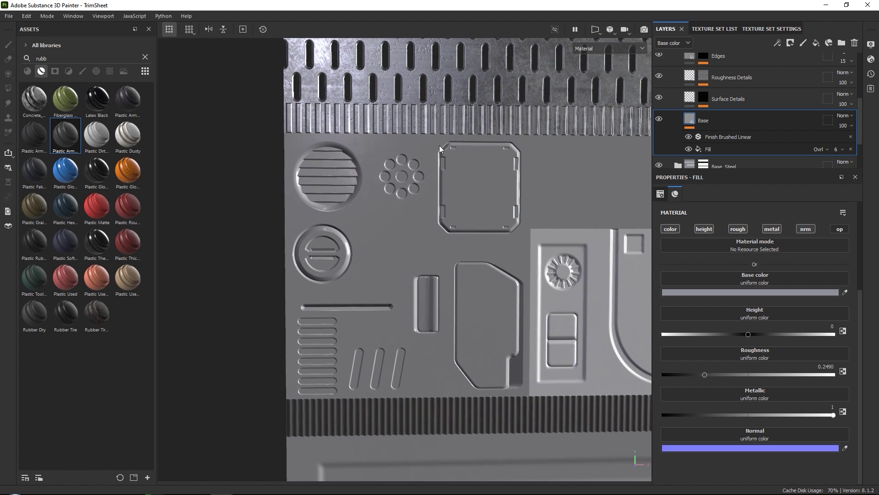
pyautogui.keyDown('alt'); pyautogui.moveTo(373, 156); pyautogui.dragTo(394, 192); pyautogui.keyUp('alt')
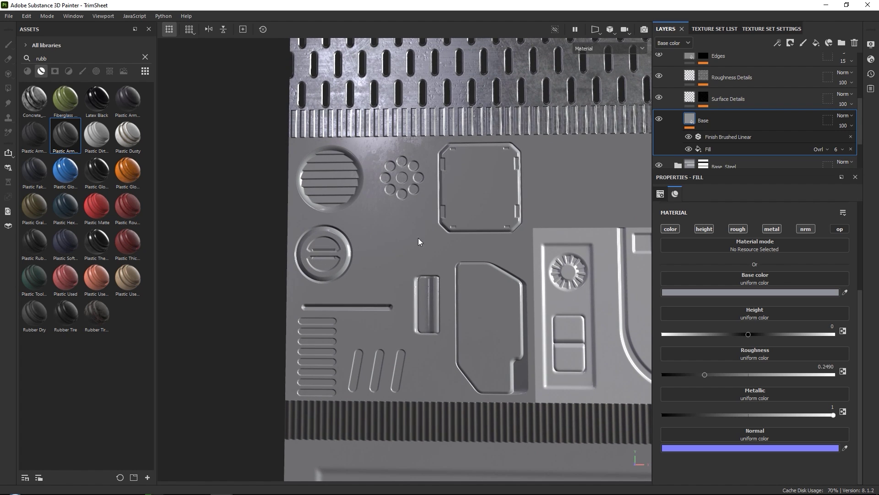
# Add an anchor point to the Normal_Details paint layer inside the NormalDetails folder.
pyautogui.scroll(2, 723, 124)
pyautogui.scroll(5, 722, 125)
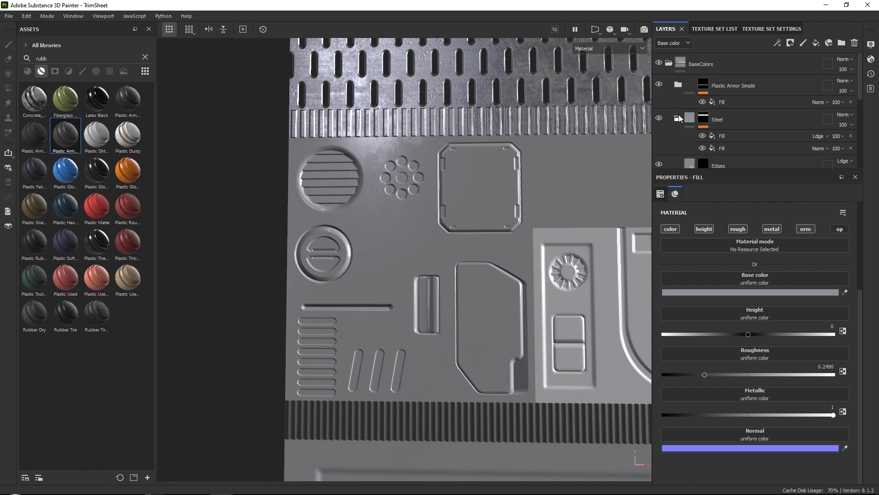
pyautogui.click(703, 84)
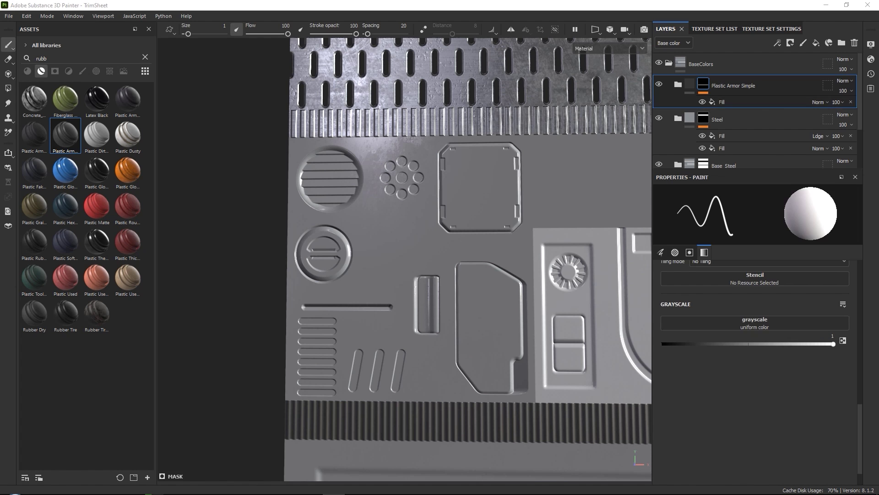
pyautogui.click(753, 121)
pyautogui.scroll(-3, 744, 127)
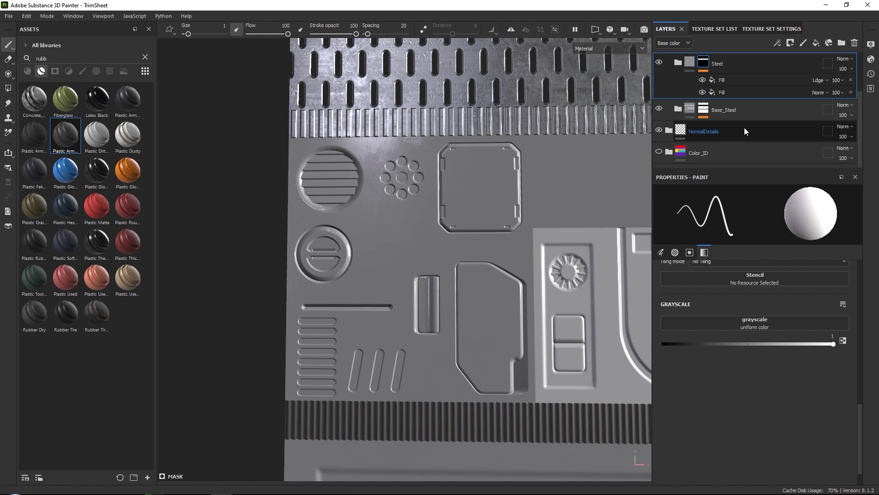
pyautogui.scroll(-5, 718, 117)
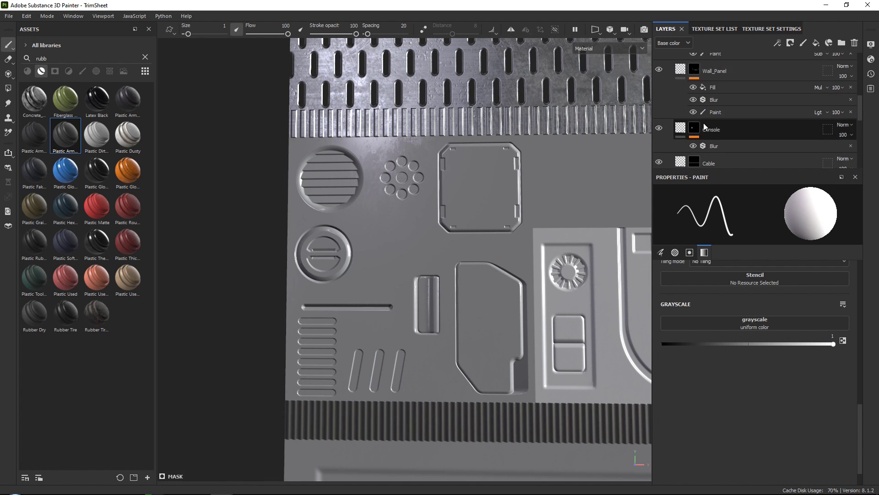
pyautogui.scroll(-3, 725, 121)
pyautogui.click(745, 121)
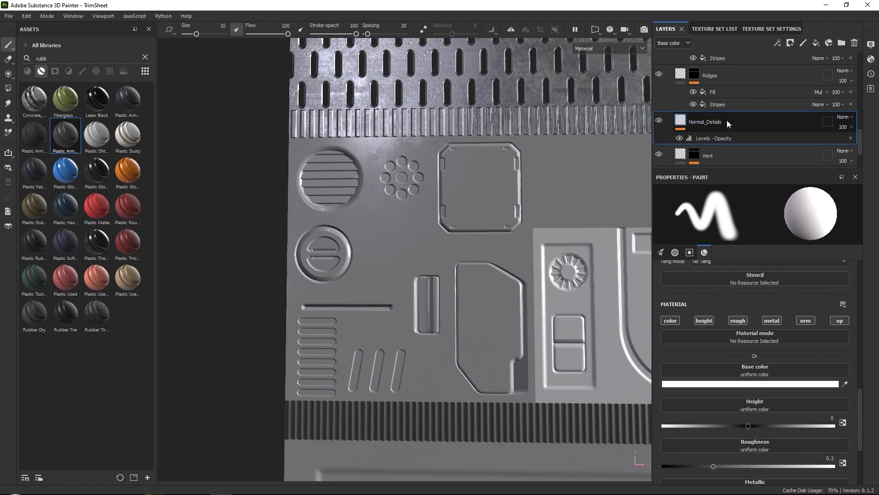
pyautogui.scroll(-2, 743, 118)
pyautogui.click(779, 43)
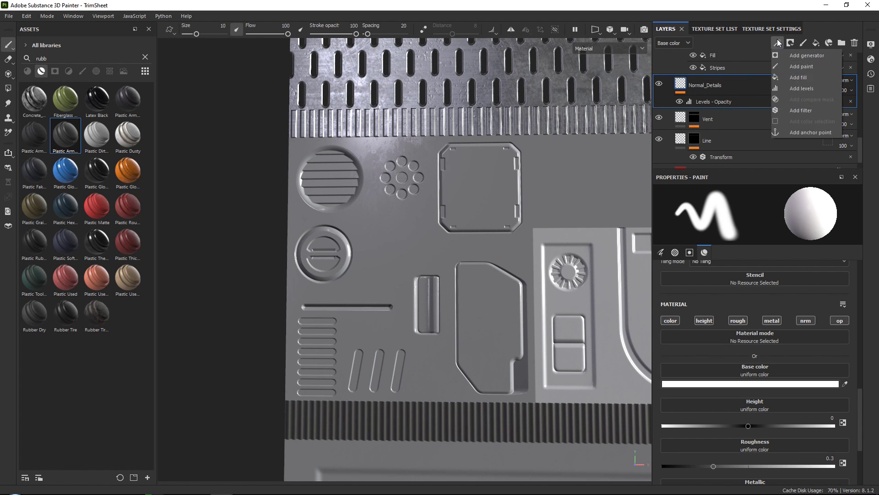
pyautogui.click(797, 132)
pyautogui.scroll(1, 729, 97)
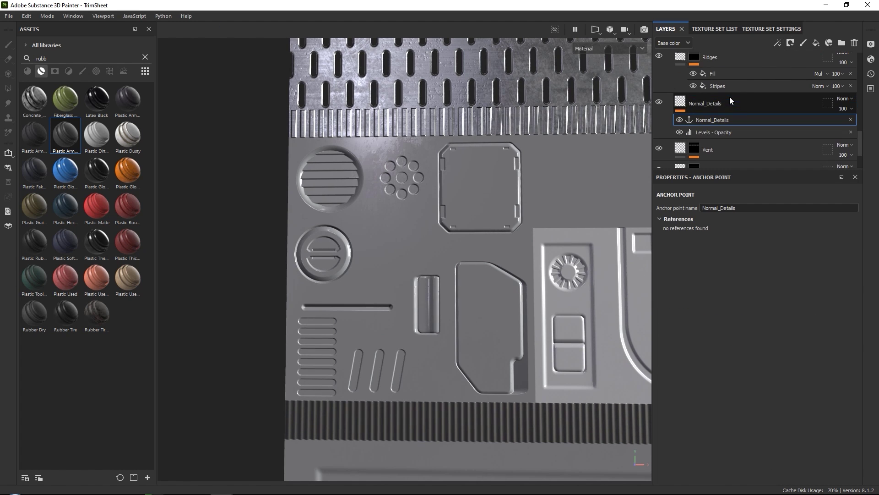
# Create a folder named Normal_Details directly above the Normal_Details layer and move that layer into it.
pyautogui.click(745, 105)
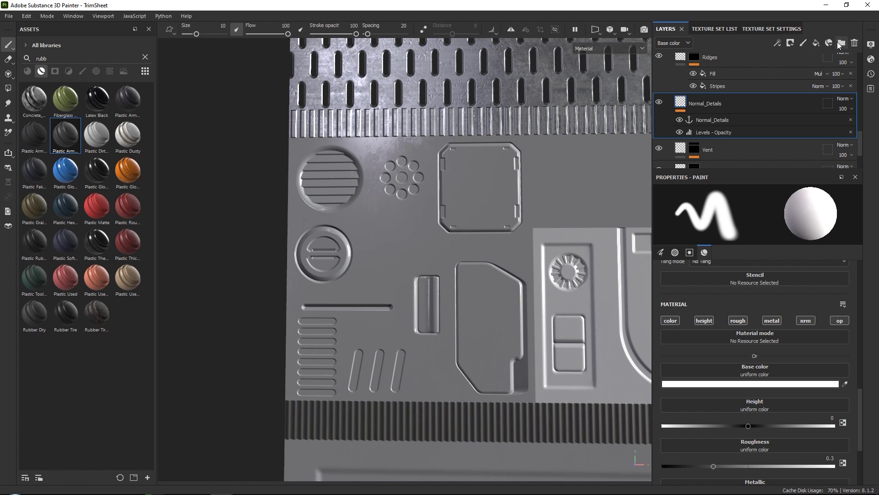
pyautogui.click(841, 43)
pyautogui.doubleClick(705, 103)
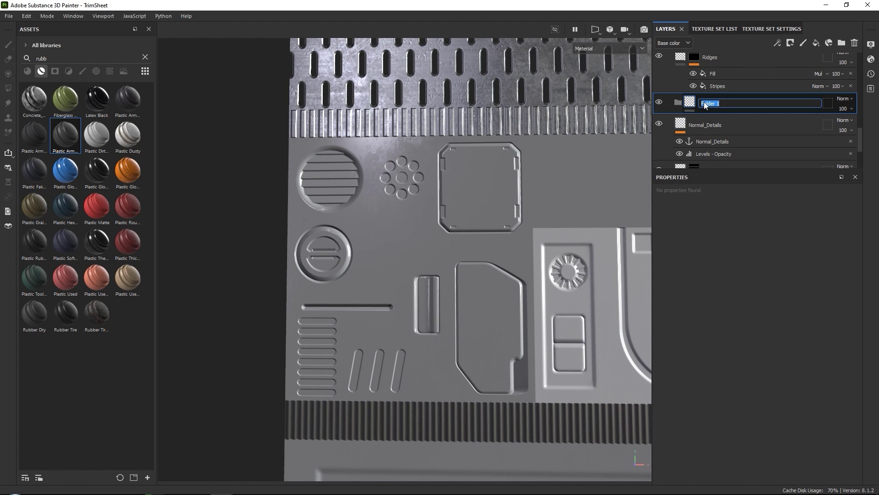
pyautogui.write('Normal_Details')
pyautogui.press('Return')
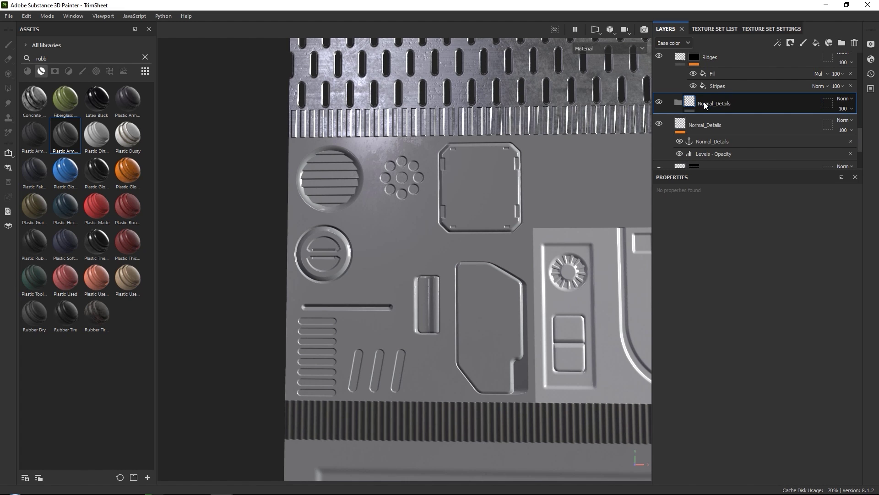
pyautogui.click(732, 123)
pyautogui.moveTo(715, 96); pyautogui.dragTo(758, 103)
# Give the Normal_Details folder a black mask with a fill that references the Random_Details mask anchor point.
pyautogui.click(789, 44)
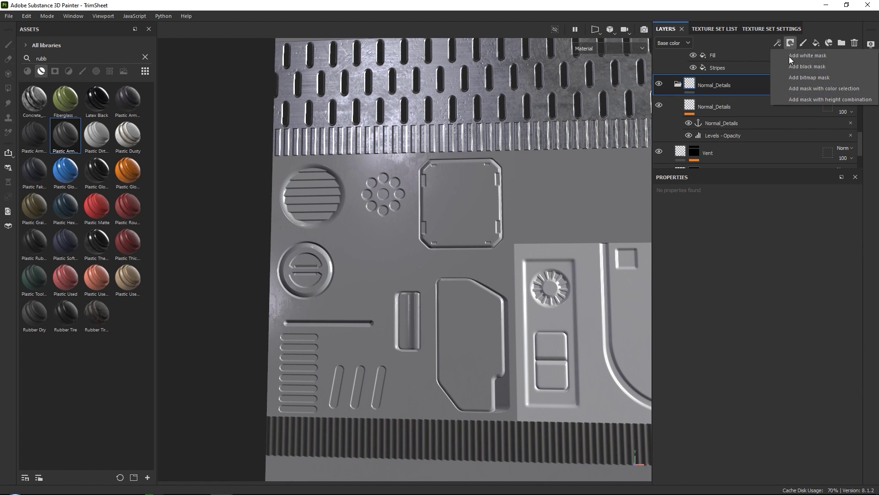
pyautogui.click(796, 67)
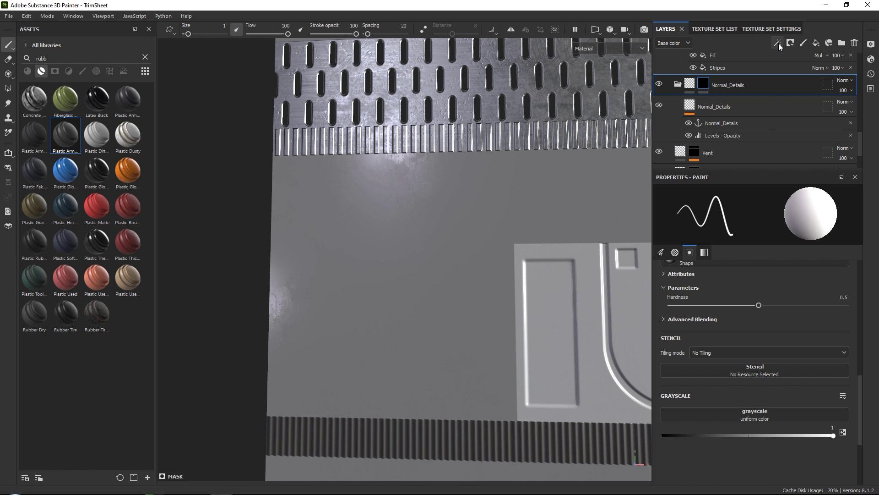
pyautogui.click(779, 43)
pyautogui.click(795, 79)
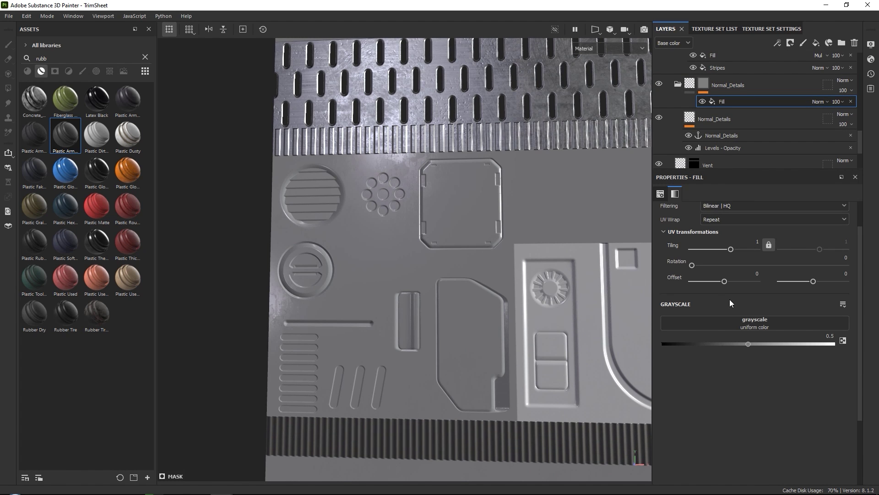
pyautogui.click(742, 322)
pyautogui.click(794, 333)
pyautogui.scroll(-1, 793, 366)
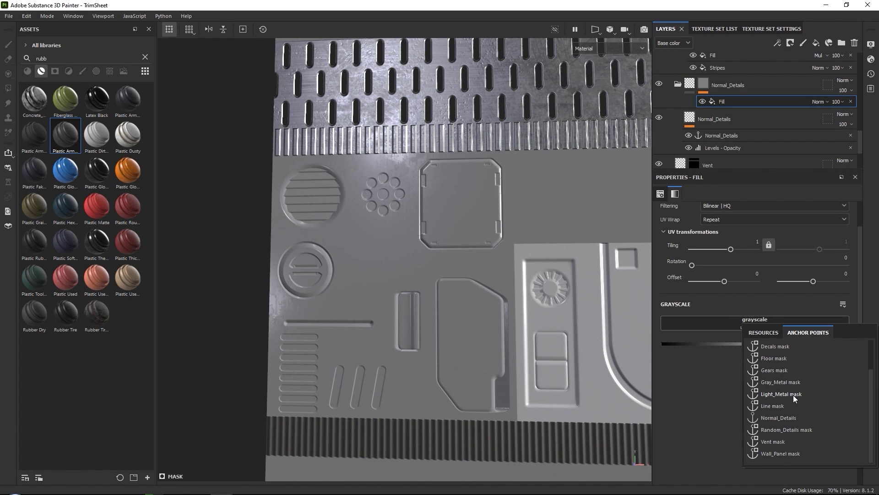
pyautogui.click(797, 429)
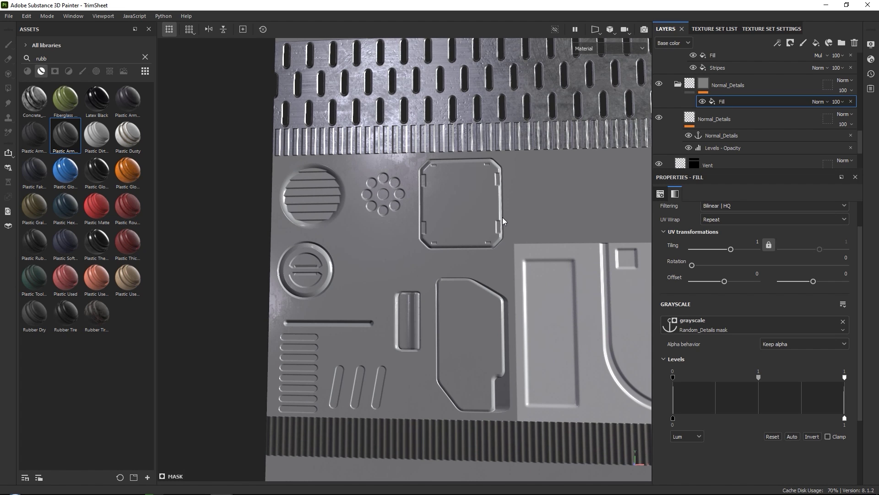
# Add a fill layer named Cutout above the Normal_Details layer, with only the opacity channel enabled and set to 0.
pyautogui.click(751, 122)
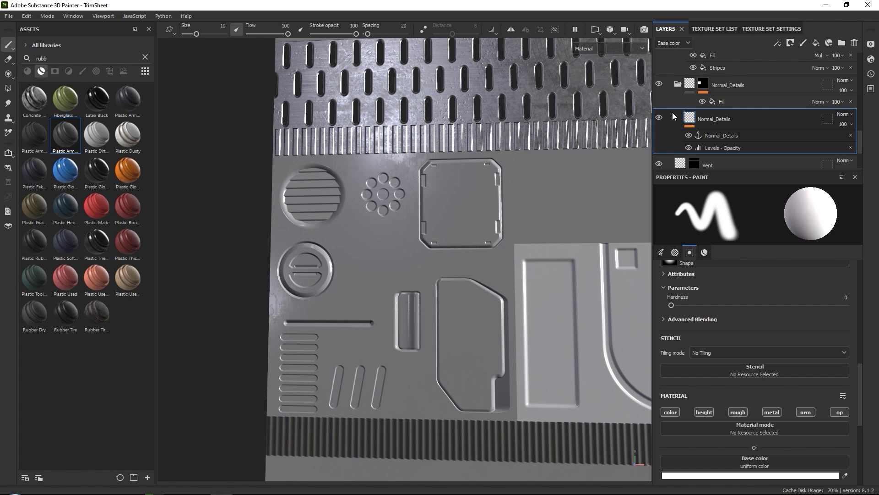
pyautogui.click(816, 44)
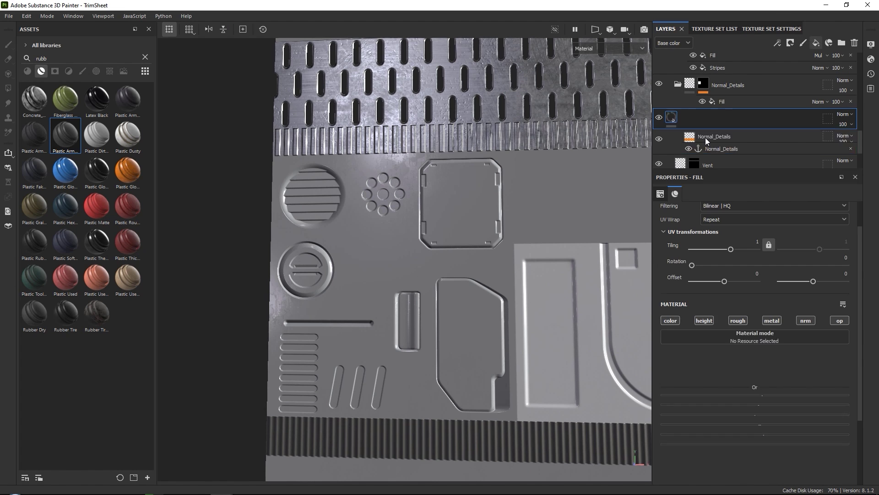
pyautogui.click(670, 320)
pyautogui.click(704, 320)
pyautogui.click(738, 320)
pyautogui.click(771, 320)
pyautogui.click(805, 320)
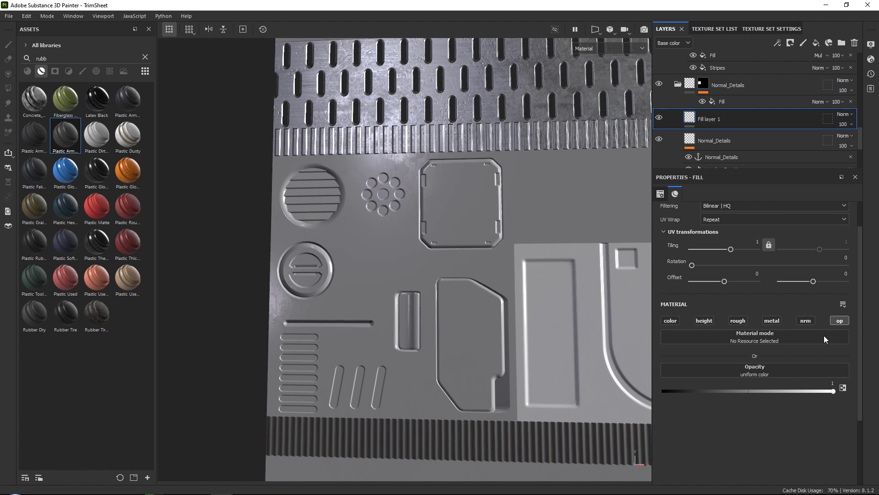
pyautogui.moveTo(806, 389); pyautogui.dragTo(646, 400)
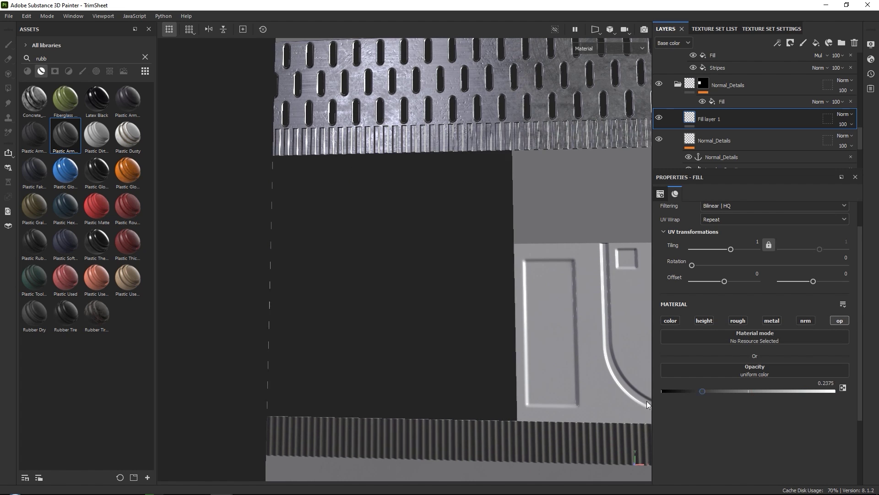
pyautogui.doubleClick(709, 120)
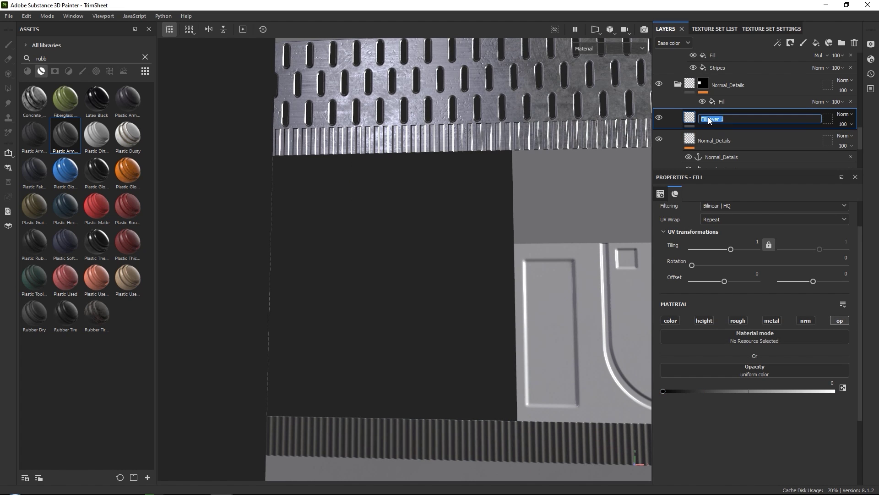
pyautogui.press('Return')
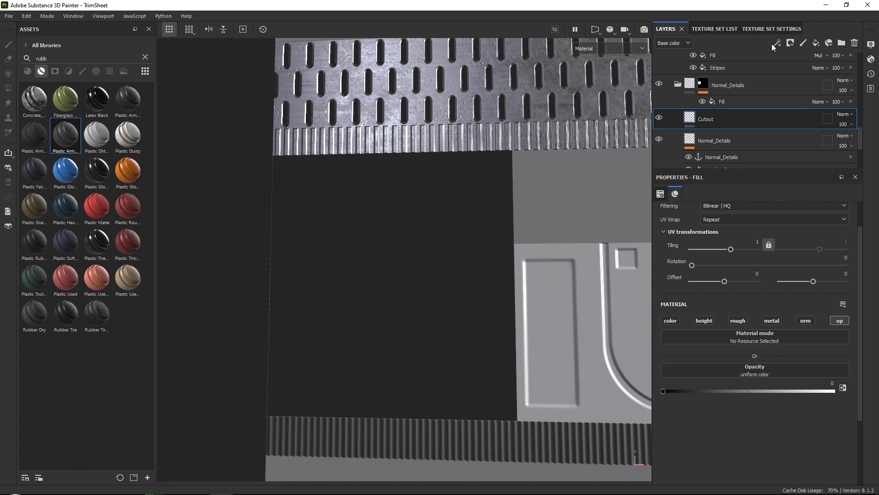
# Give the Cutout layer a black mask with a fill that references the Normal_Details anchor point.
pyautogui.click(790, 42)
pyautogui.click(805, 66)
pyautogui.click(777, 43)
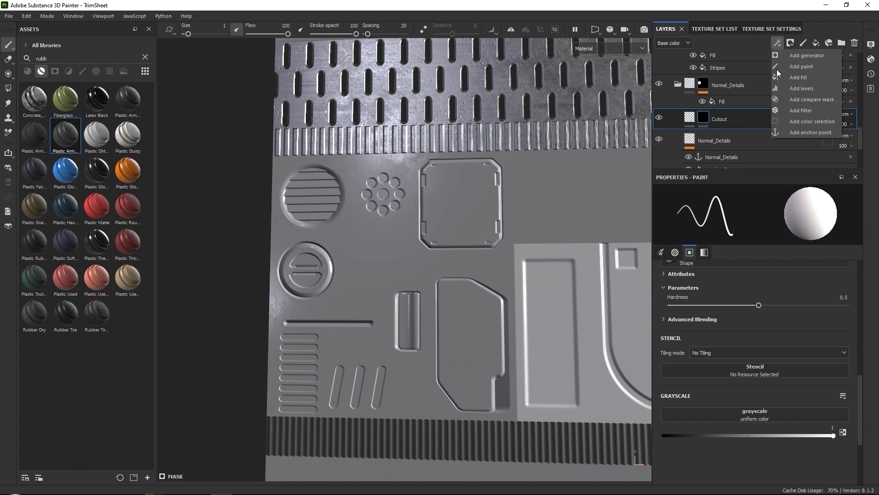
pyautogui.click(796, 78)
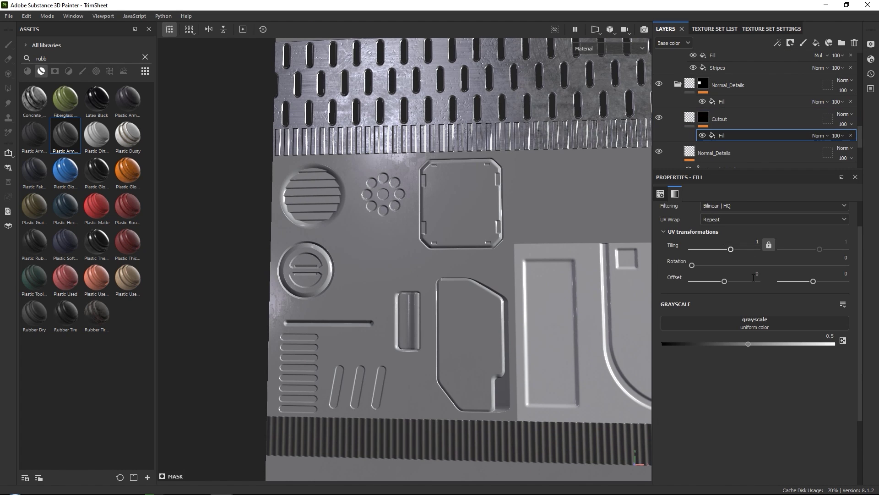
pyautogui.click(766, 323)
pyautogui.click(798, 331)
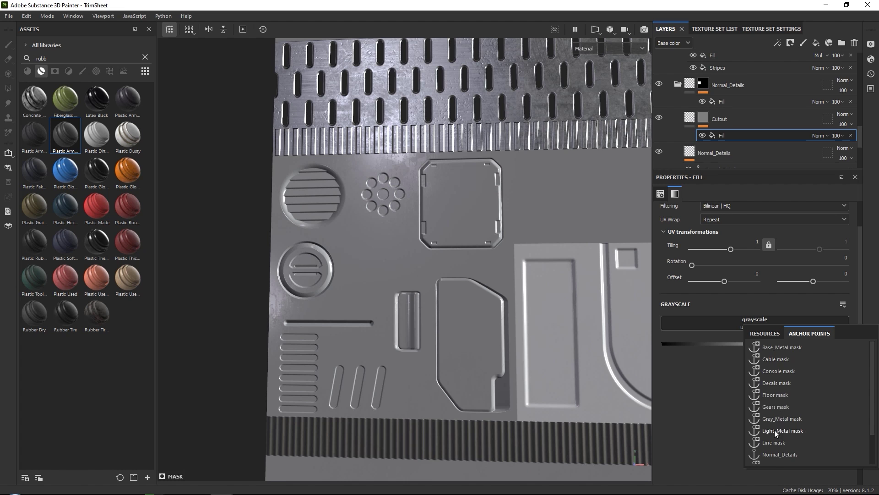
pyautogui.scroll(-3, 775, 434)
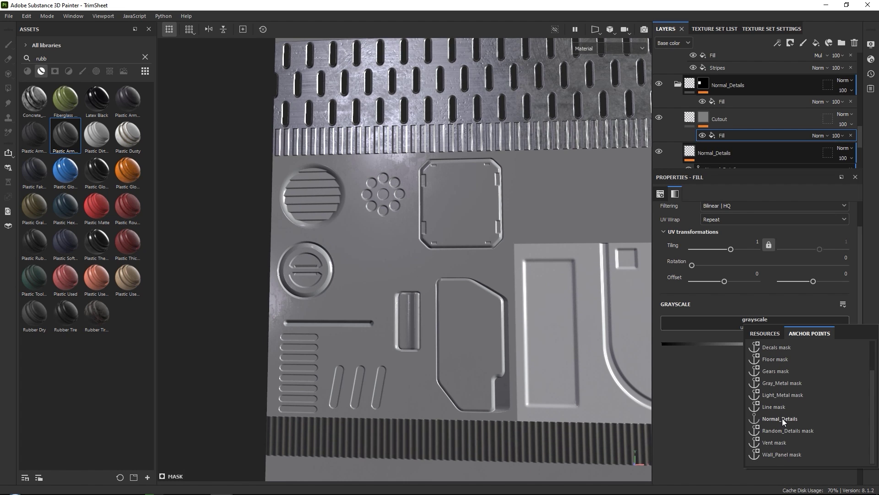
pyautogui.click(782, 418)
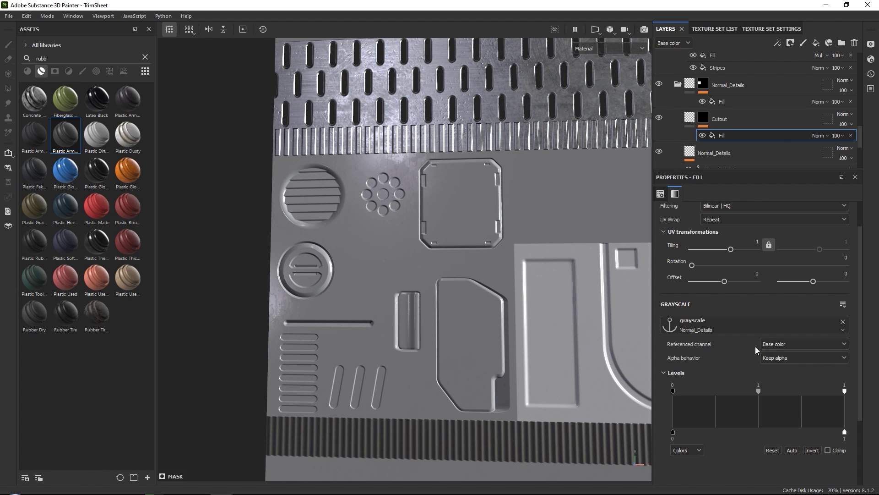
# Set the Cutout mask fill's referenced channel to Opacity, invert its levels and use Extract alpha as the alpha behavior.
pyautogui.click(793, 345)
pyautogui.click(780, 411)
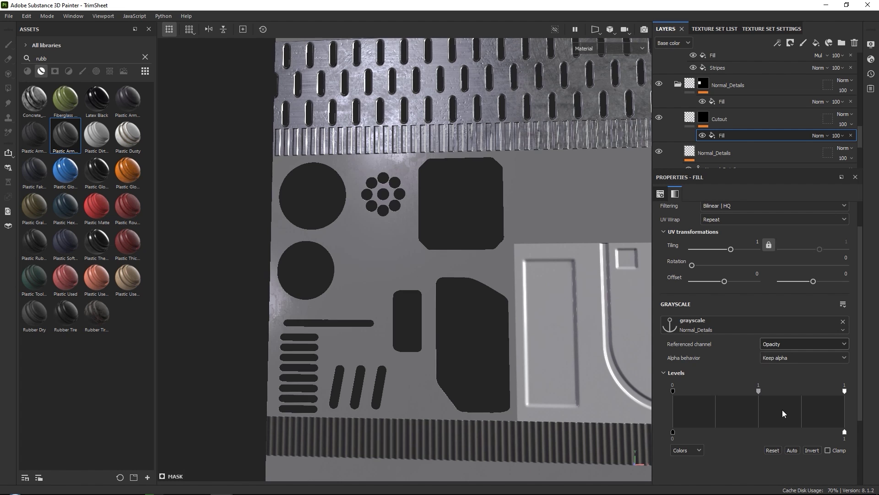
pyautogui.click(812, 449)
pyautogui.click(781, 358)
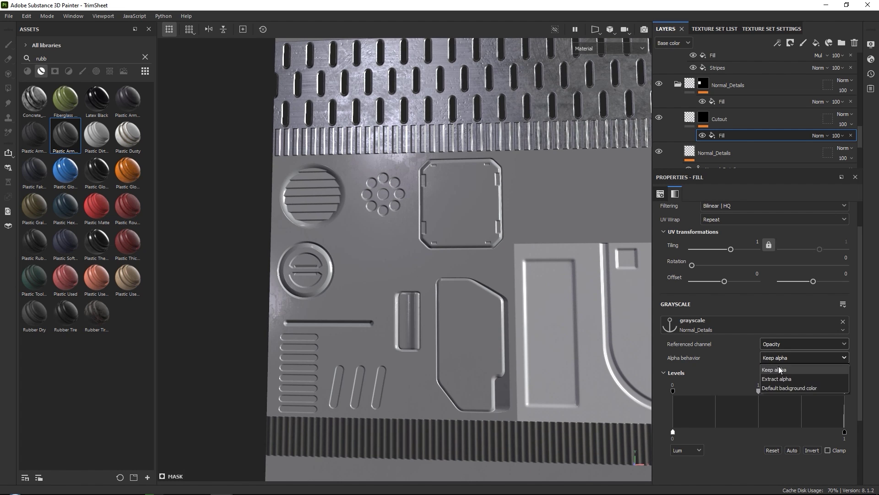
pyautogui.click(780, 378)
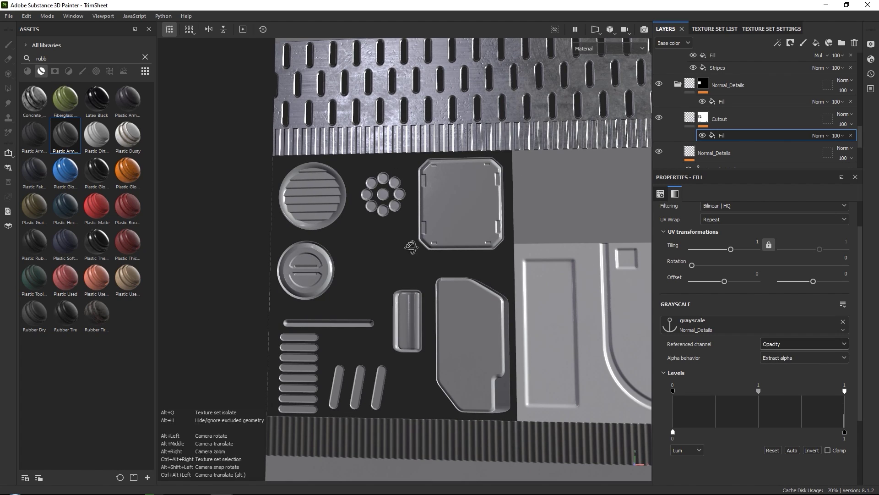
# Examine the cut-out detail pieces and the rest of the trim sheet from several angles and distances.
pyautogui.keyDown('alt'); pyautogui.moveTo(429, 220); pyautogui.dragTo(420, 268); pyautogui.keyUp('alt')
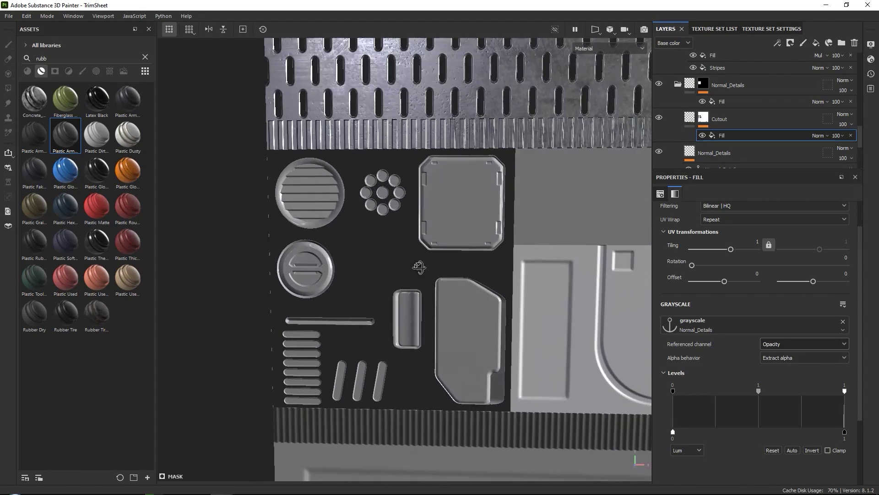
pyautogui.scroll(-3, 438, 267)
pyautogui.keyDown('alt'); pyautogui.moveTo(568, 254); pyautogui.dragTo(419, 231, button='middle'); pyautogui.keyUp('alt')
pyautogui.scroll(-2, 419, 230)
pyautogui.keyDown('alt'); pyautogui.moveTo(419, 231); pyautogui.dragTo(437, 167); pyautogui.keyUp('alt')
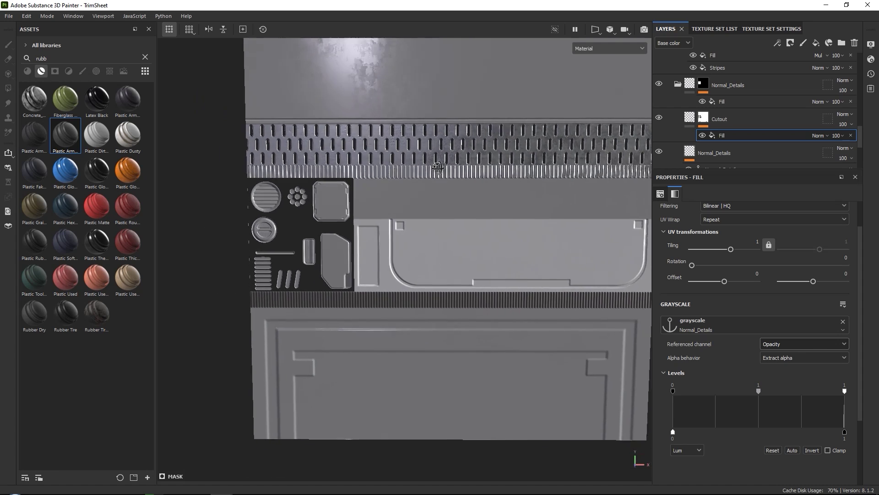
pyautogui.keyDown('alt'); pyautogui.moveTo(496, 185); pyautogui.dragTo(446, 206, button='middle'); pyautogui.keyUp('alt')
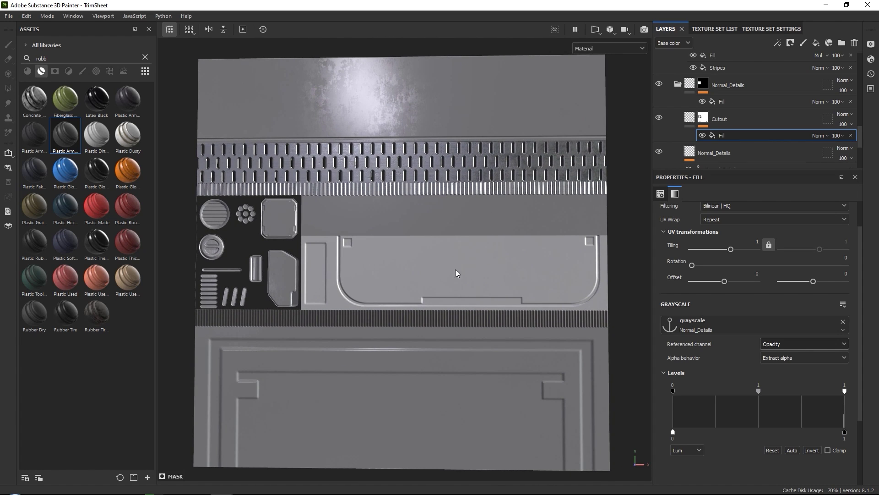
pyautogui.keyDown('alt'); pyautogui.moveTo(439, 296); pyautogui.dragTo(434, 160, button='middle'); pyautogui.keyUp('alt')
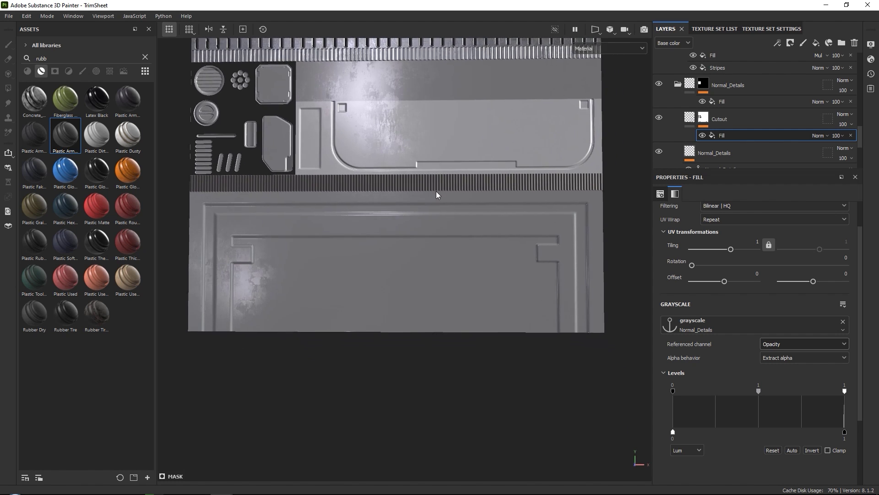
pyautogui.scroll(1, 438, 195)
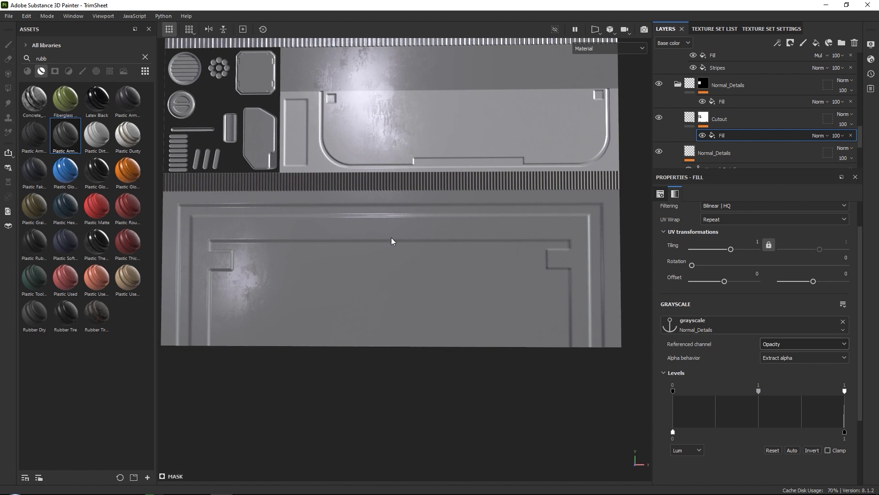
pyautogui.keyDown('alt'); pyautogui.moveTo(392, 241); pyautogui.dragTo(394, 276, button='middle'); pyautogui.keyUp('alt')
pyautogui.scroll(3, 680, 86)
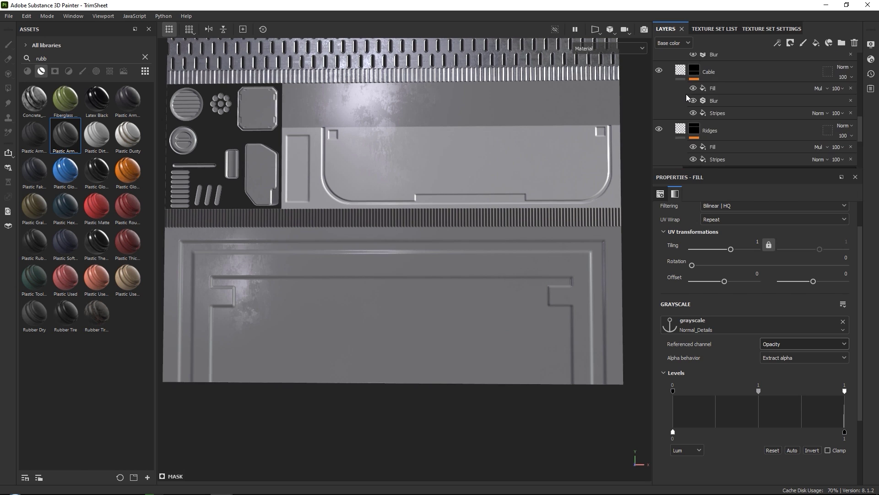
# Duplicate the Gray_Metal folder inside Base_Steel and rename the copy Dark_Metal.
pyautogui.scroll(-5, 686, 94)
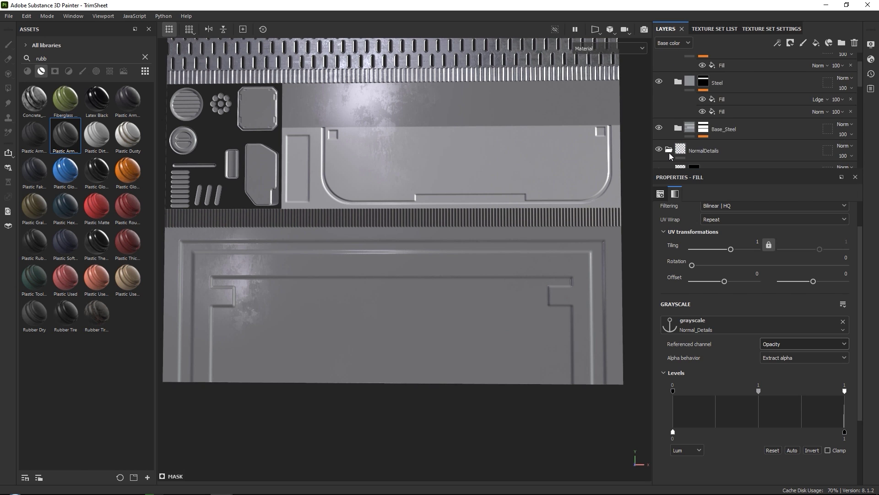
pyautogui.scroll(1, 678, 59)
pyautogui.click(779, 132)
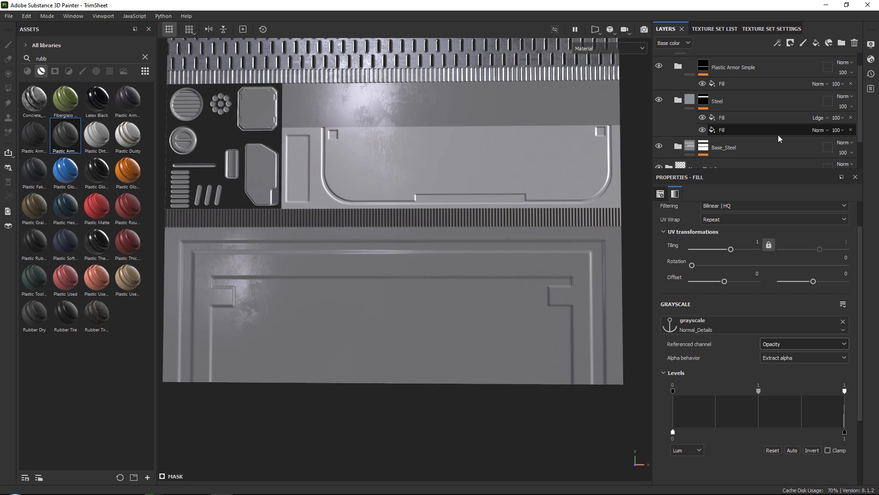
pyautogui.click(678, 146)
pyautogui.scroll(-5, 714, 119)
pyautogui.scroll(1, 728, 111)
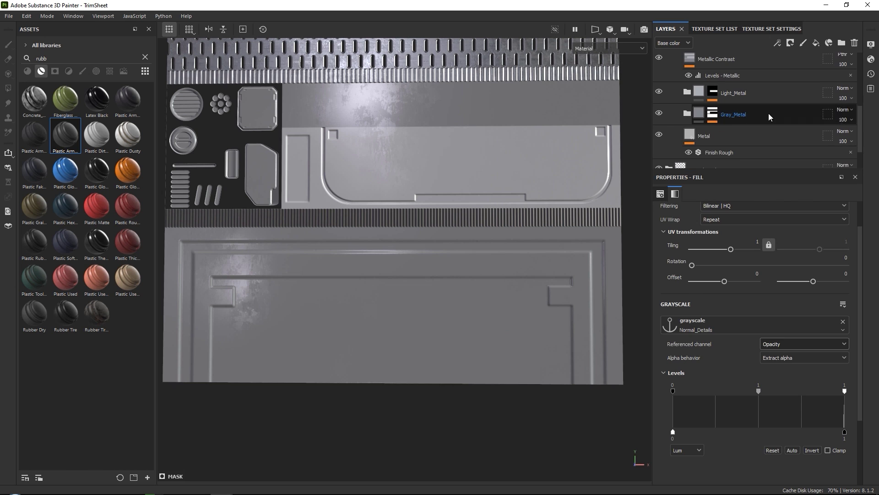
pyautogui.rightClick(770, 116)
pyautogui.click(783, 205)
pyautogui.doubleClick(735, 114)
pyautogui.write('Dark_Metal')
pyautogui.press('Return')
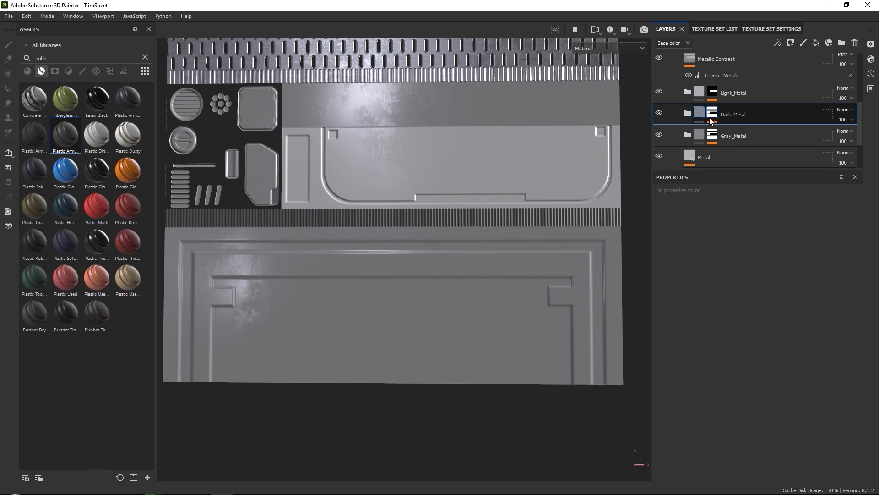
# Replace the Dark_Metal folder's mask with a black one and darken the base color of its Underpaint layer.
pyautogui.click(712, 113)
pyautogui.click(790, 43)
pyautogui.click(796, 65)
pyautogui.click(733, 157)
pyautogui.click(755, 384)
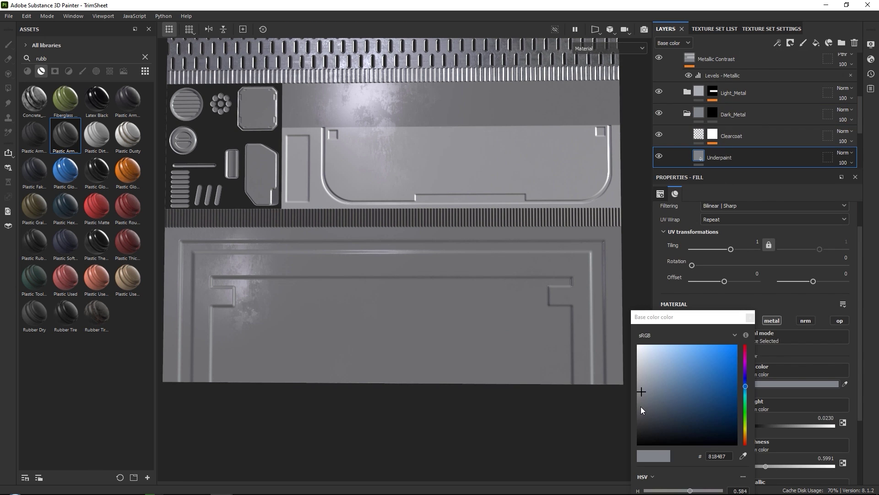
pyautogui.click(693, 113)
pyautogui.click(687, 113)
# Set up the Projection tool on the Dark_Metal mask with the Square Rectangle alpha as its grayscale.
pyautogui.click(713, 114)
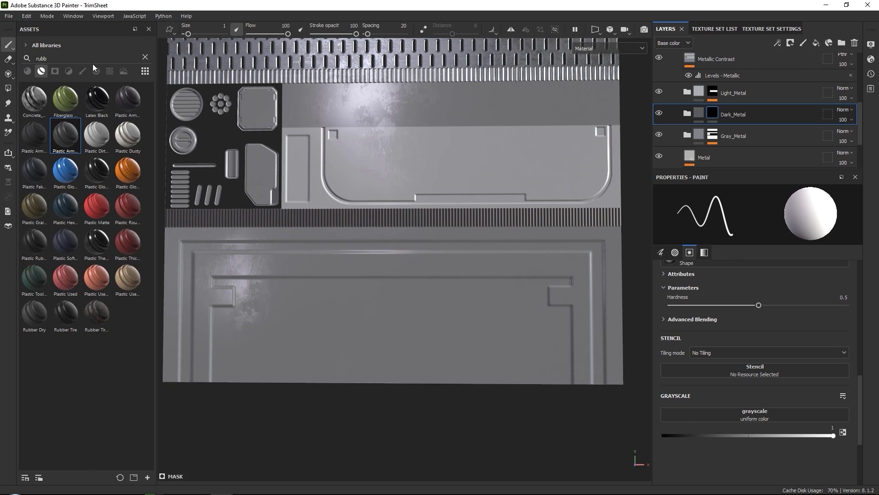
pyautogui.click(144, 57)
pyautogui.click(8, 74)
pyautogui.click(95, 71)
pyautogui.moveTo(150, 101); pyautogui.dragTo(142, 304)
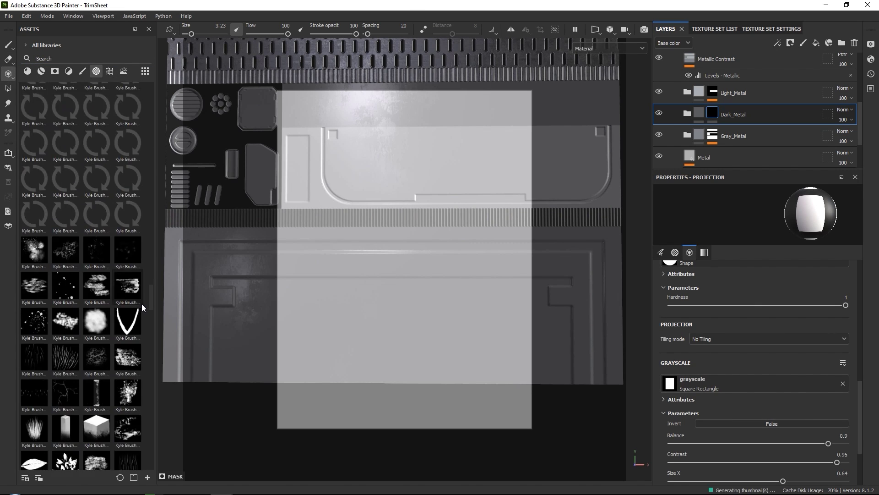
pyautogui.scroll(-10, 143, 330)
pyautogui.moveTo(128, 209); pyautogui.dragTo(714, 385)
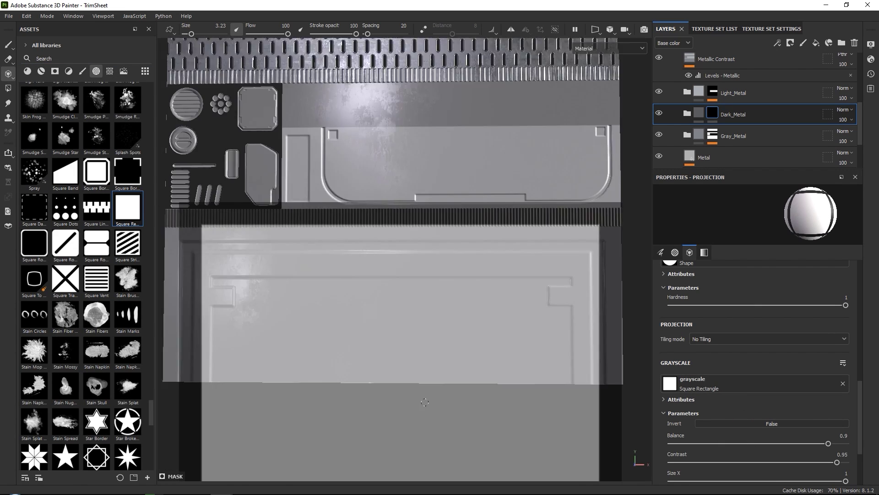
# Align the rectangle with the large lower panel's inner area and paint it into the Dark_Metal mask at brush size 8.62.
pyautogui.keyDown('alt'); pyautogui.moveTo(422, 347); pyautogui.dragTo(428, 319, button='middle'); pyautogui.keyUp('alt')
pyautogui.keyDown('alt'); pyautogui.moveTo(428, 320); pyautogui.dragTo(430, 317, button='right'); pyautogui.keyUp('alt')
pyautogui.keyDown('alt'); pyautogui.moveTo(429, 316); pyautogui.dragTo(432, 318, button='middle'); pyautogui.keyUp('alt')
pyautogui.keyDown('alt'); pyautogui.moveTo(431, 318); pyautogui.dragTo(434, 324, button='right'); pyautogui.keyUp('alt')
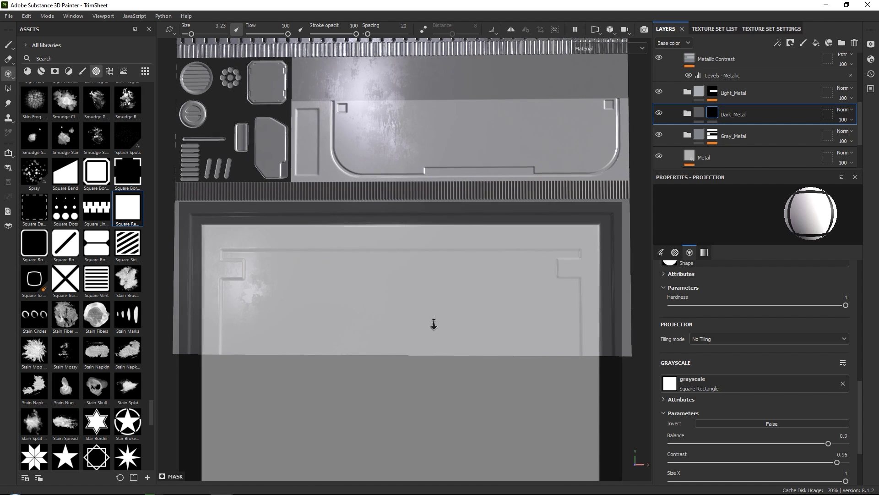
pyautogui.press('1')
pyautogui.moveTo(572, 343)
pyautogui.mouseDown()
pyautogui.moveTo(595, 266)
pyautogui.moveTo(395, 229)
pyautogui.moveTo(201, 336)
pyautogui.moveTo(239, 240)
pyautogui.moveTo(268, 353)
pyautogui.mouseUp()
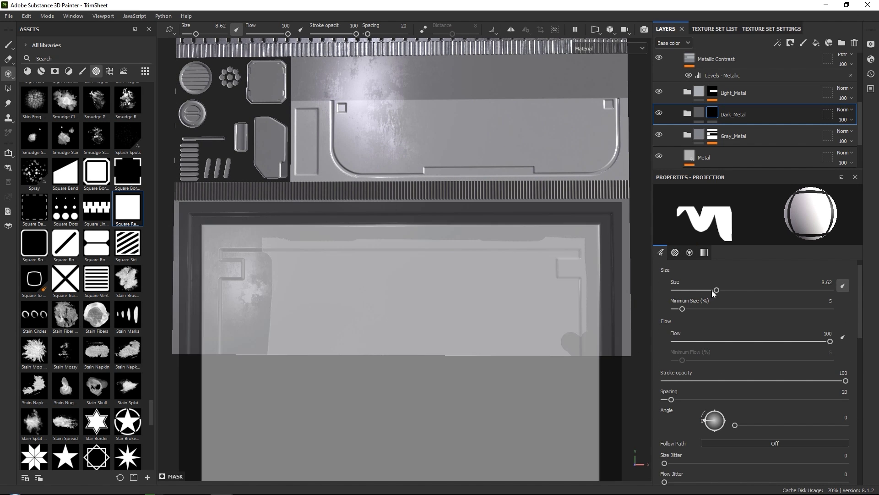
pyautogui.press('1')
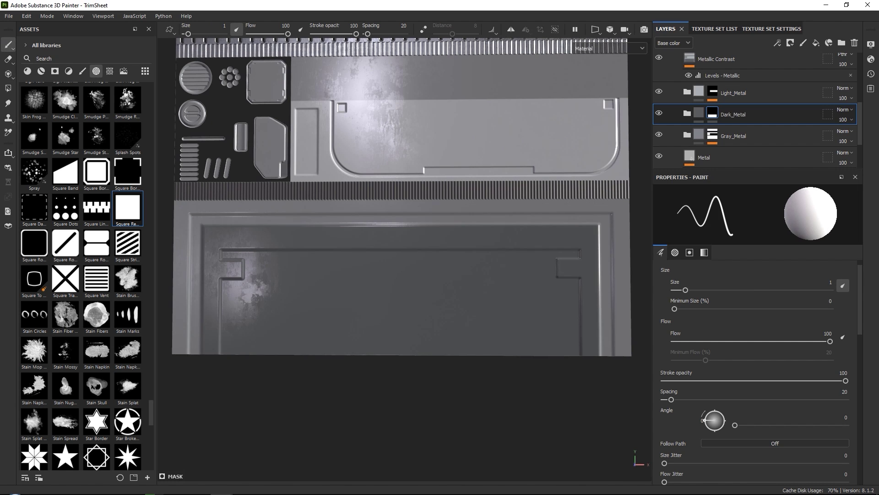
pyautogui.keyDown('alt'); pyautogui.moveTo(449, 128); pyautogui.dragTo(442, 253, button='middle'); pyautogui.keyUp('alt')
pyautogui.keyDown('alt'); pyautogui.moveTo(441, 253); pyautogui.dragTo(458, 311); pyautogui.keyUp('alt')
# Delete the Surface Details layer from the Steel folder.
pyautogui.scroll(3, 686, 94)
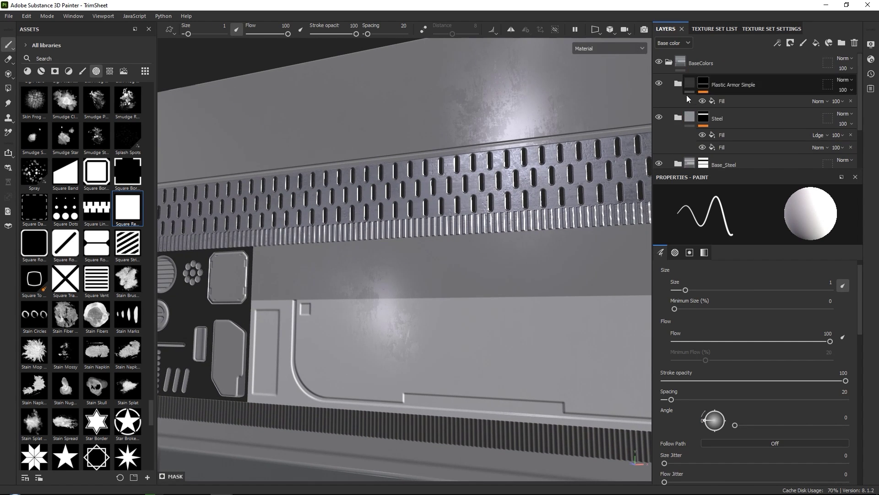
pyautogui.scroll(-2, 678, 119)
pyautogui.click(688, 111)
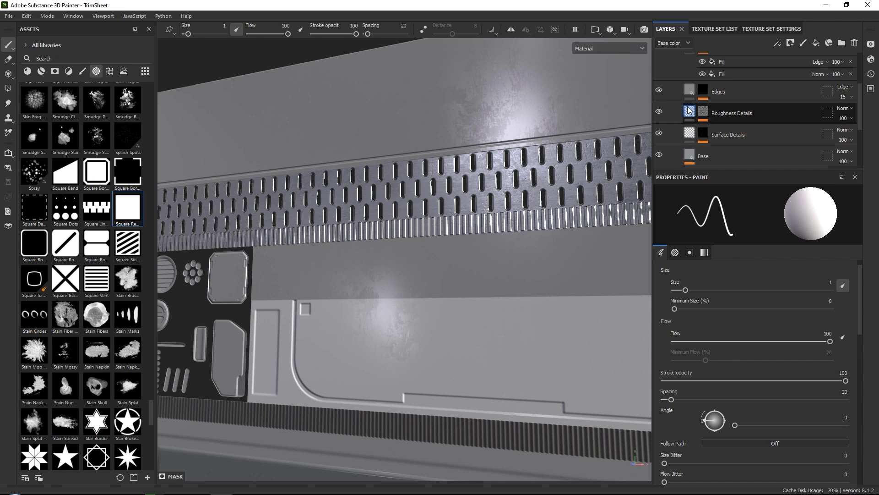
pyautogui.scroll(-1, 664, 121)
pyautogui.click(742, 116)
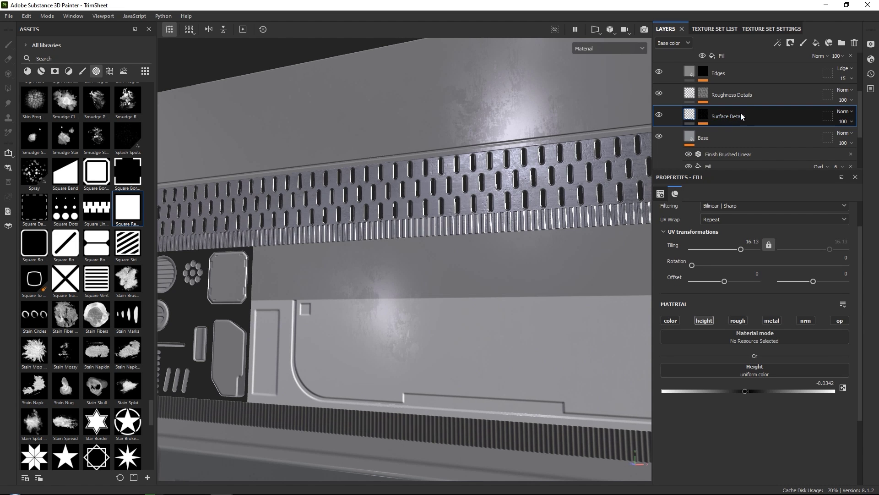
pyautogui.press('Delete')
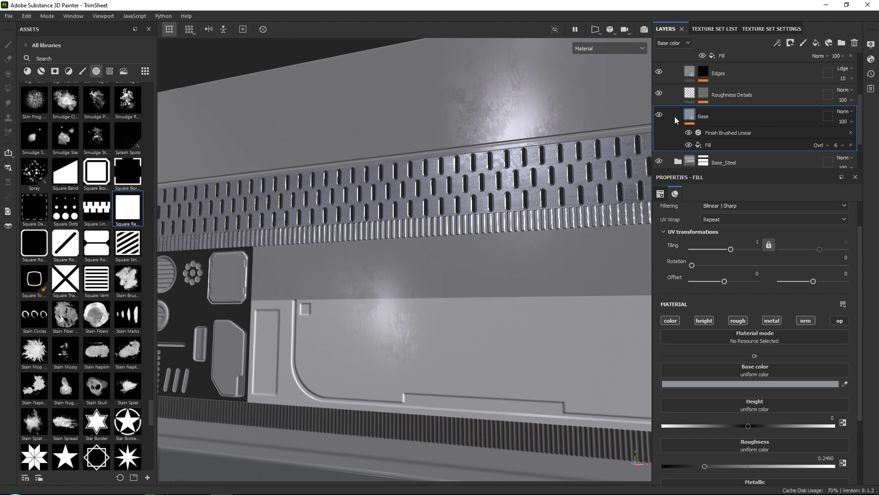
# Set the Steel folder's Base layer to base color AFB3B7 and roughness 0.2744.
pyautogui.scroll(-2, 746, 425)
pyautogui.moveTo(712, 431)
pyautogui.mouseDown()
pyautogui.moveTo(725, 427)
pyautogui.moveTo(715, 427)
pyautogui.mouseUp()
pyautogui.click(743, 348)
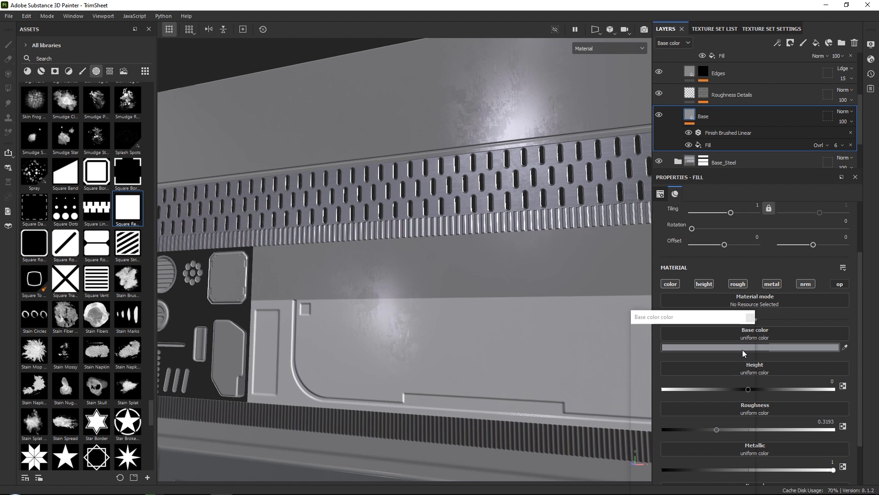
pyautogui.click(642, 375)
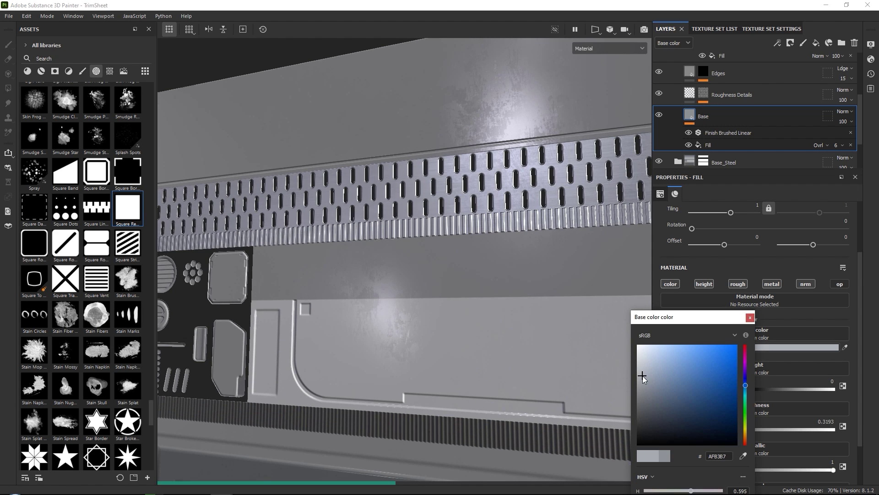
pyautogui.click(750, 316)
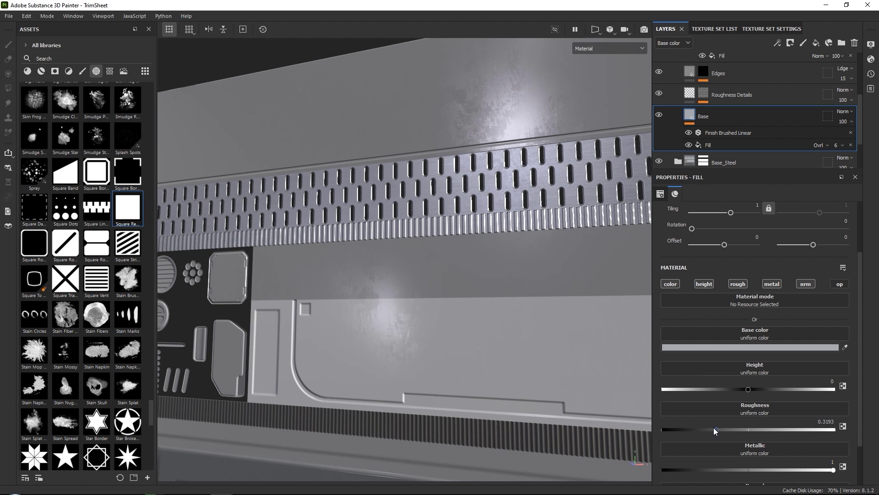
pyautogui.moveTo(717, 429); pyautogui.dragTo(708, 429)
# Lower the Roughness Details layer's opacity in the Roughness channel to 49, return to the Base color channel and check the sheet.
pyautogui.scroll(1, 718, 100)
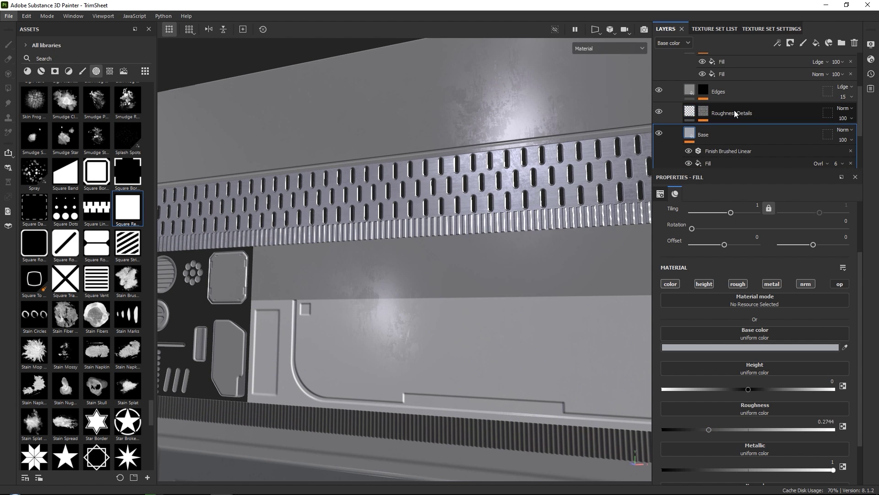
pyautogui.click(673, 43)
pyautogui.click(669, 74)
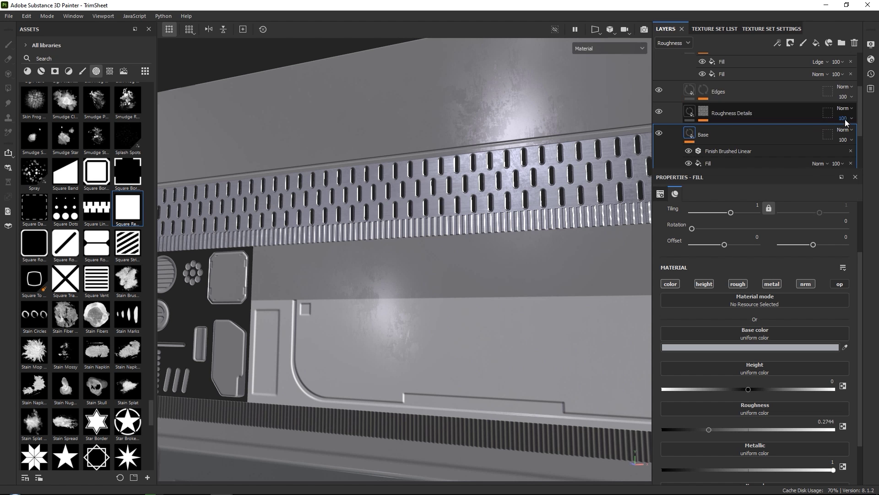
pyautogui.click(843, 117)
pyautogui.moveTo(856, 134); pyautogui.dragTo(856, 136)
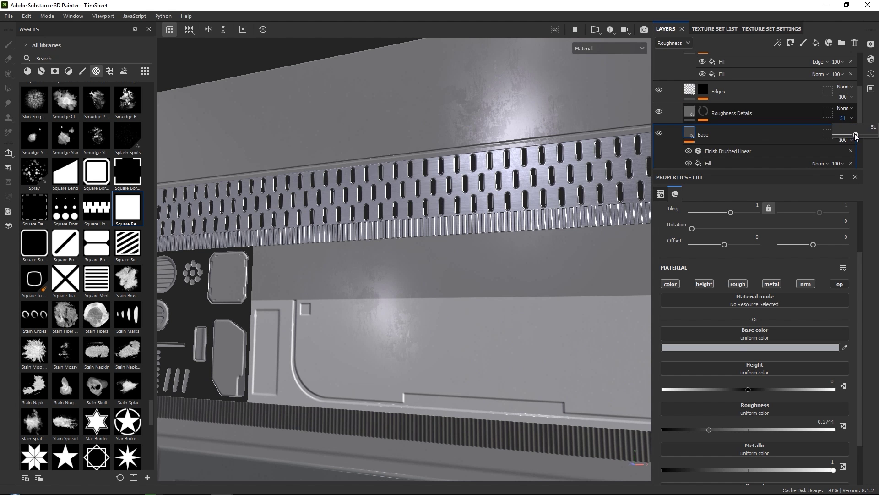
pyautogui.click(673, 43)
pyautogui.click(669, 54)
pyautogui.keyDown('alt'); pyautogui.moveTo(412, 276); pyautogui.dragTo(457, 246); pyautogui.keyUp('alt')
pyautogui.keyDown('alt'); pyautogui.moveTo(457, 246); pyautogui.dragTo(555, 200, button='right'); pyautogui.keyUp('alt')
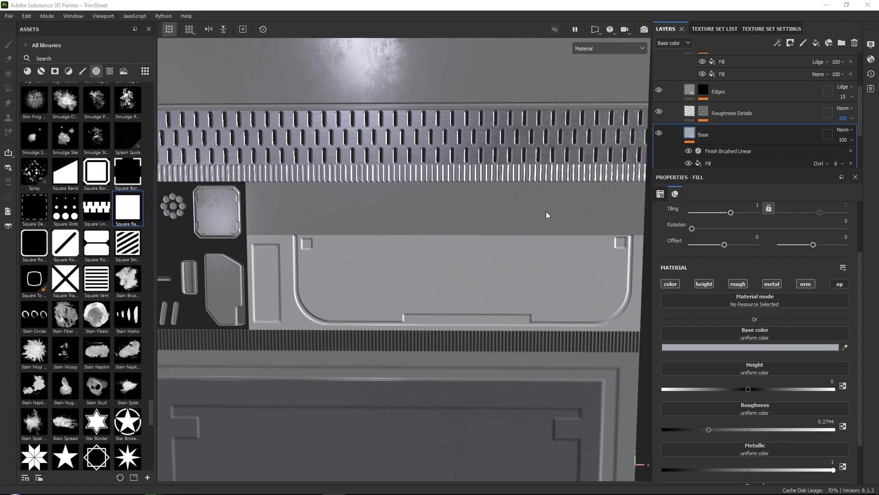
pyautogui.keyDown('alt'); pyautogui.moveTo(529, 217); pyautogui.dragTo(513, 207, button='middle'); pyautogui.keyUp('alt')
pyautogui.keyDown('alt'); pyautogui.moveTo(508, 215); pyautogui.dragTo(517, 202); pyautogui.keyUp('alt')
# Add a folder named Decals above Plastic Armor Simple in the BaseColors folder.
pyautogui.scroll(3, 728, 114)
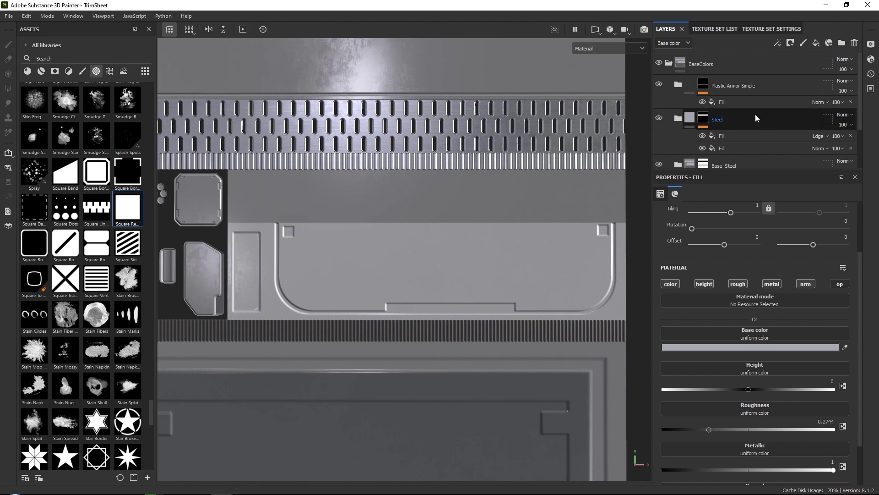
pyautogui.click(786, 80)
pyautogui.click(843, 43)
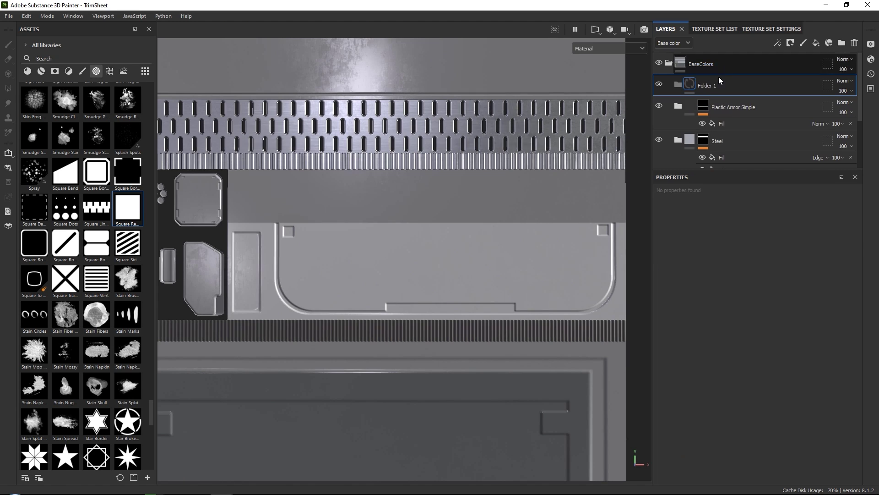
pyautogui.doubleClick(712, 86)
pyautogui.write('Decals')
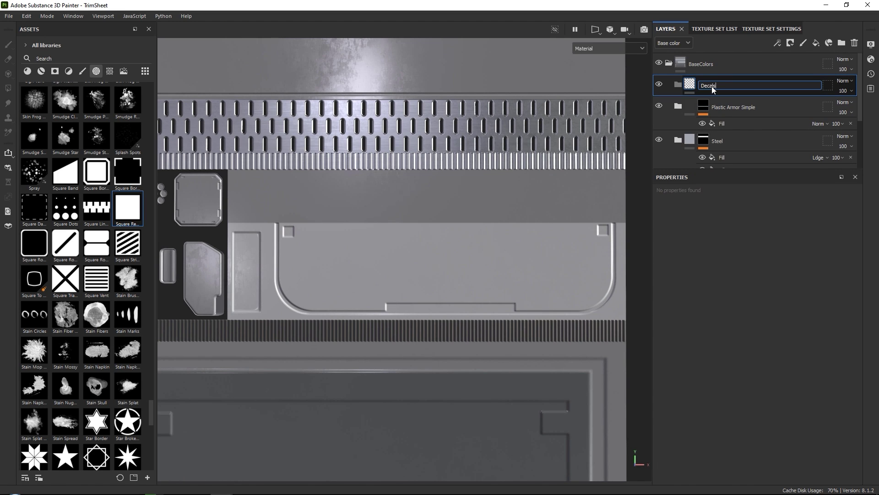
pyautogui.press('Return')
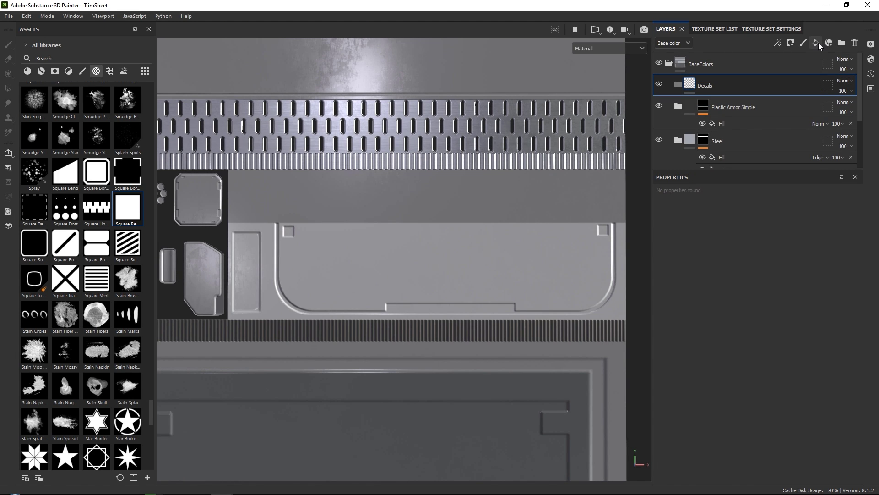
# Add a fill layer named Text inside the Decals folder.
pyautogui.click(816, 43)
pyautogui.doubleClick(712, 108)
pyautogui.write('T')
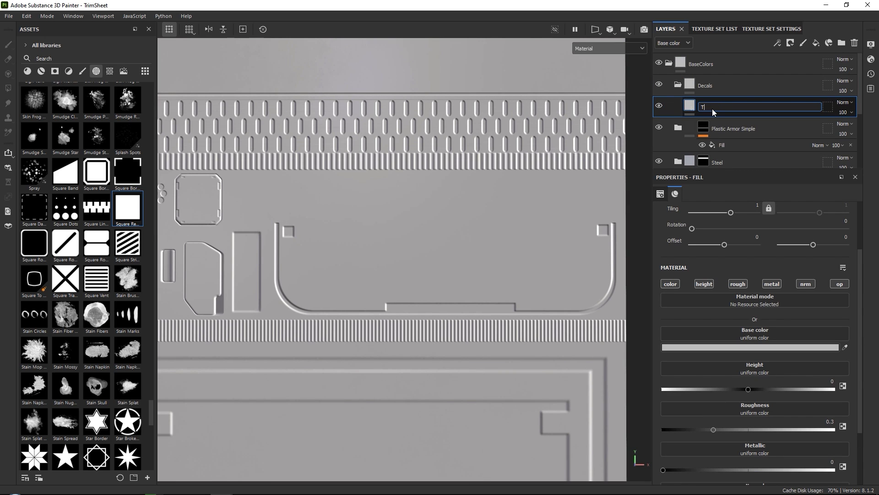
pyautogui.write('ext')
pyautogui.press('Return')
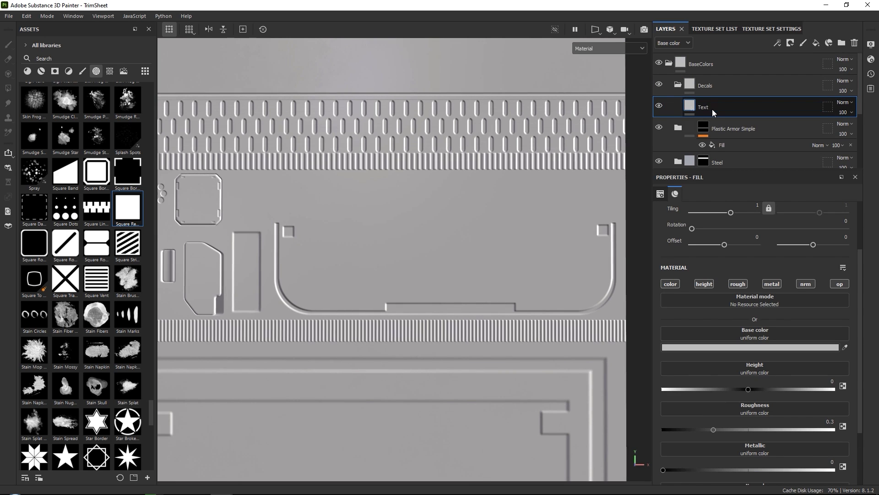
# Set the Text layer's base color to light gray DEDEDE and its roughness to 0.8285.
pyautogui.click(693, 346)
pyautogui.click(637, 356)
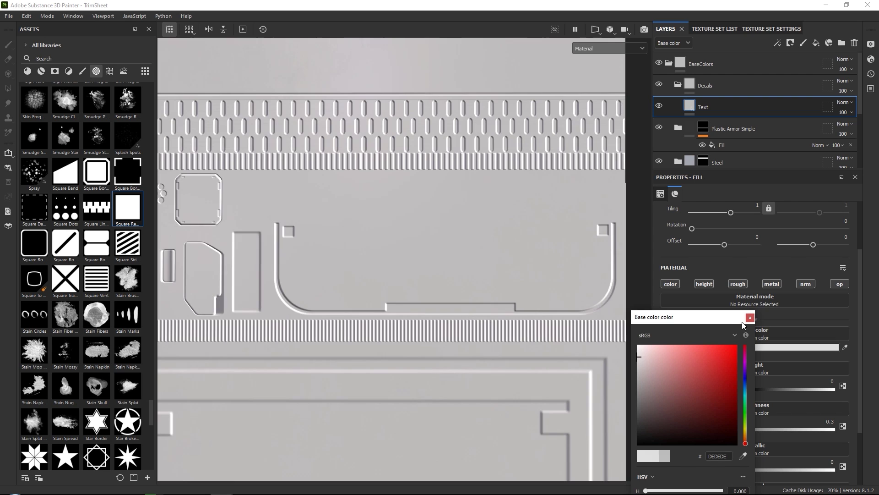
pyautogui.click(749, 318)
pyautogui.scroll(-2, 778, 385)
pyautogui.moveTo(801, 392); pyautogui.dragTo(805, 392)
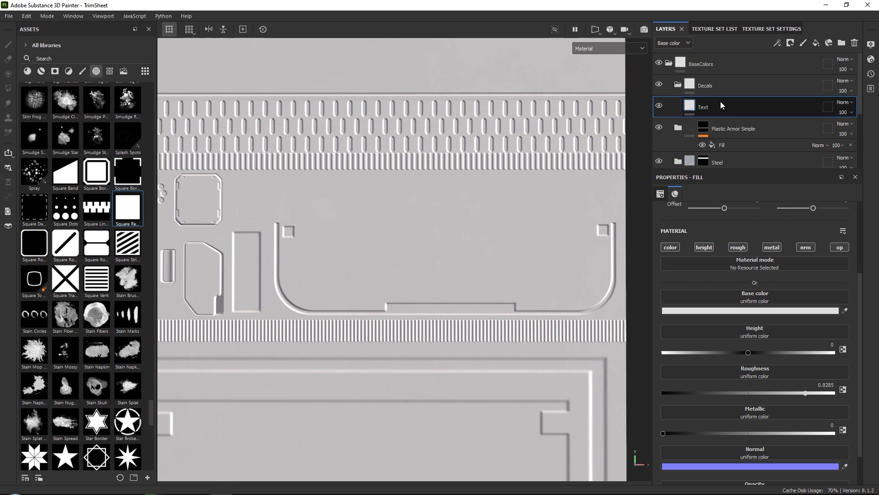
# Add a black mask to the Text layer and pick the "Authorized Personnel Only" text alpha for painting it.
pyautogui.click(791, 43)
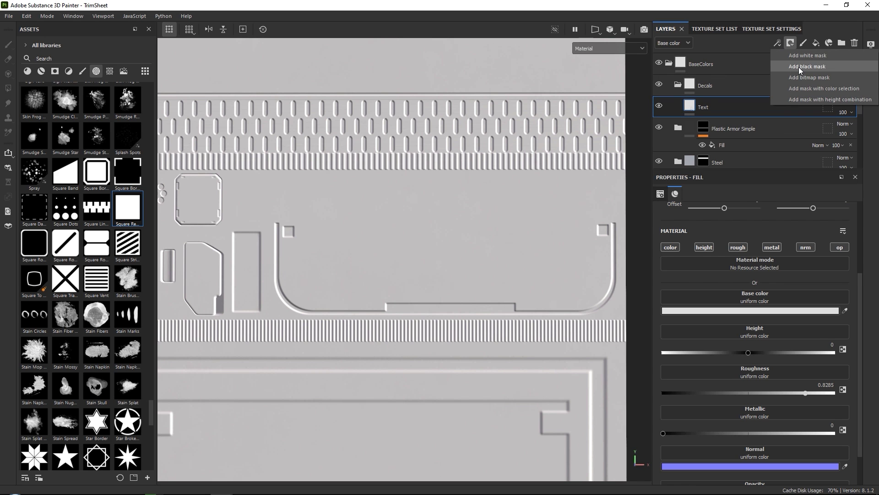
pyautogui.click(799, 67)
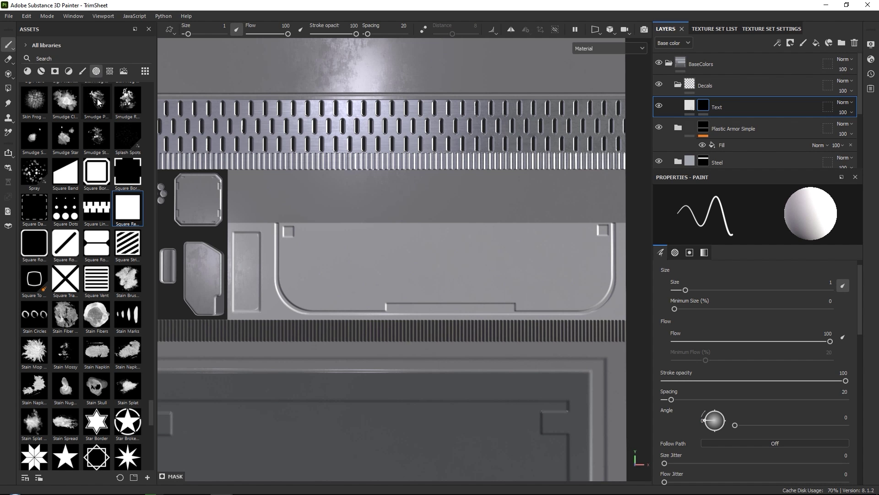
pyautogui.scroll(-3, 98, 192)
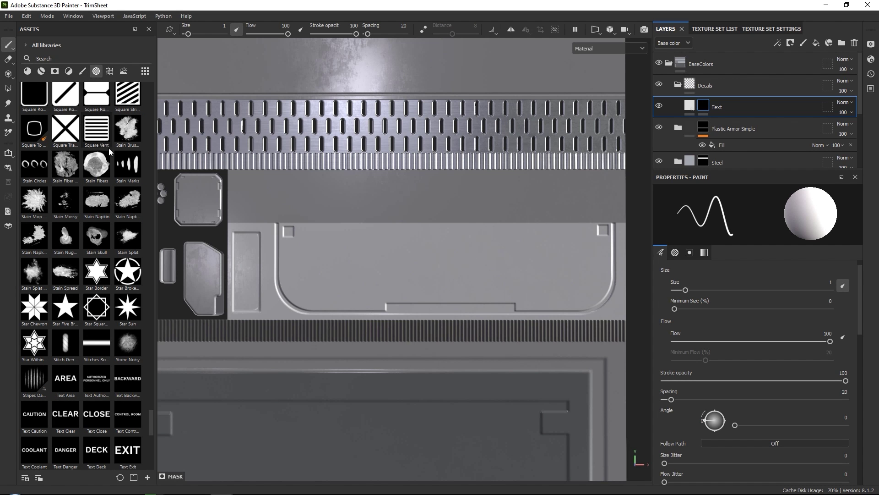
pyautogui.scroll(7, 109, 148)
pyautogui.scroll(5, 112, 151)
pyautogui.scroll(-15, 114, 160)
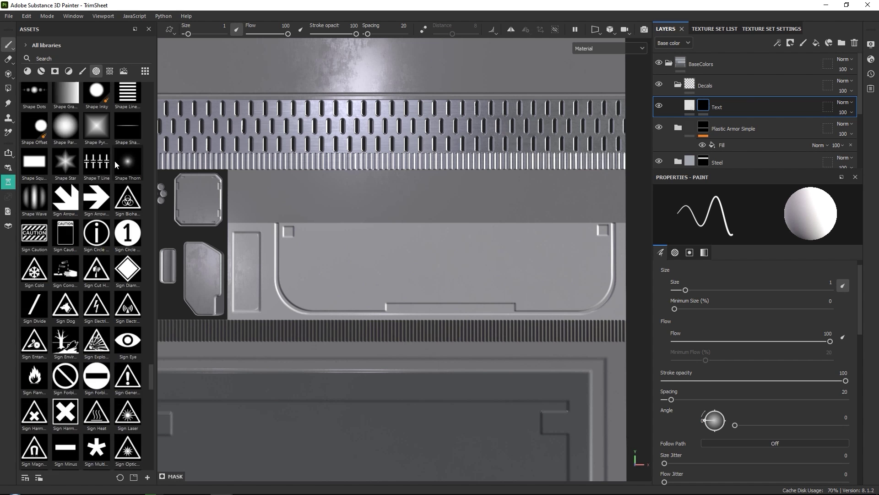
pyautogui.scroll(-3, 119, 178)
pyautogui.scroll(8, 63, 227)
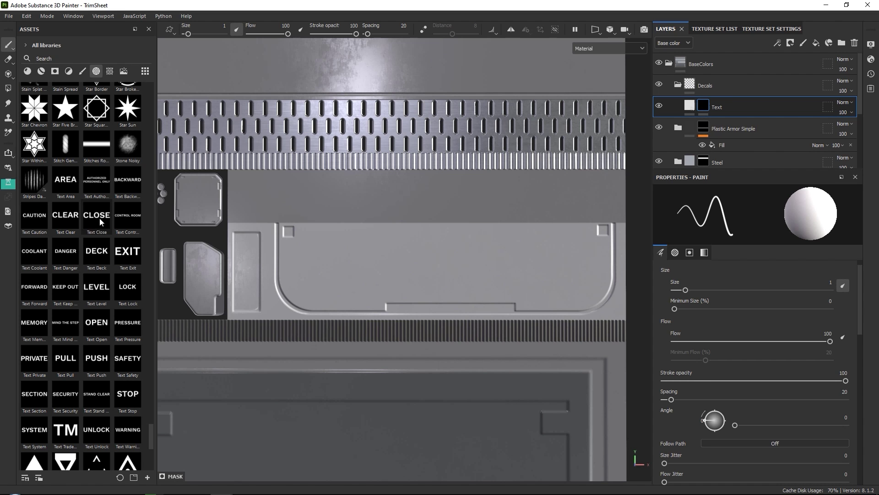
pyautogui.click(101, 177)
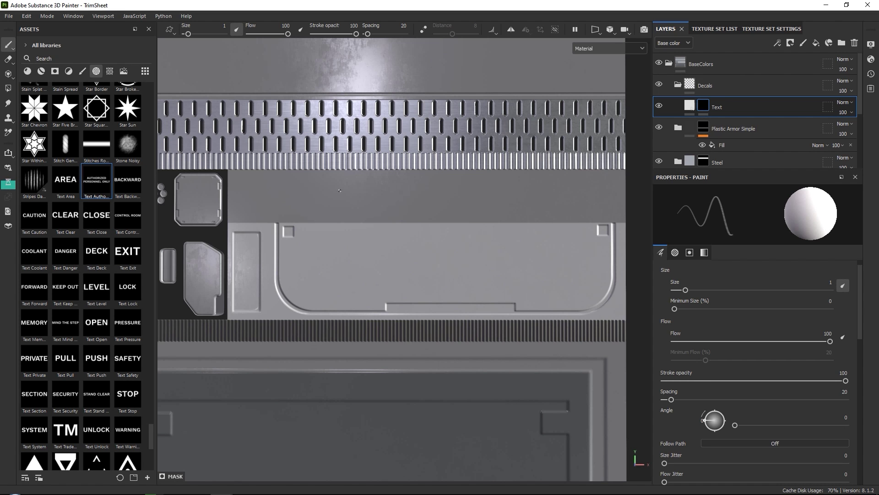
# Set the brush size to 42.47 and stamp AUTHORIZED PERSONNEL ONLY at the start of the blank strip below the vent pattern.
pyautogui.scroll(1, 692, 304)
pyautogui.moveTo(726, 301); pyautogui.dragTo(831, 305)
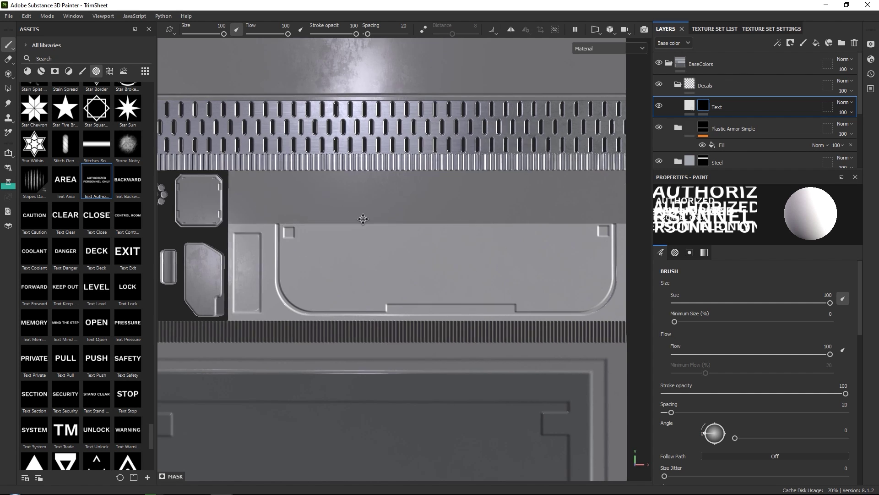
pyautogui.scroll(3, 410, 249)
pyautogui.scroll(1, 410, 239)
pyautogui.click(804, 302)
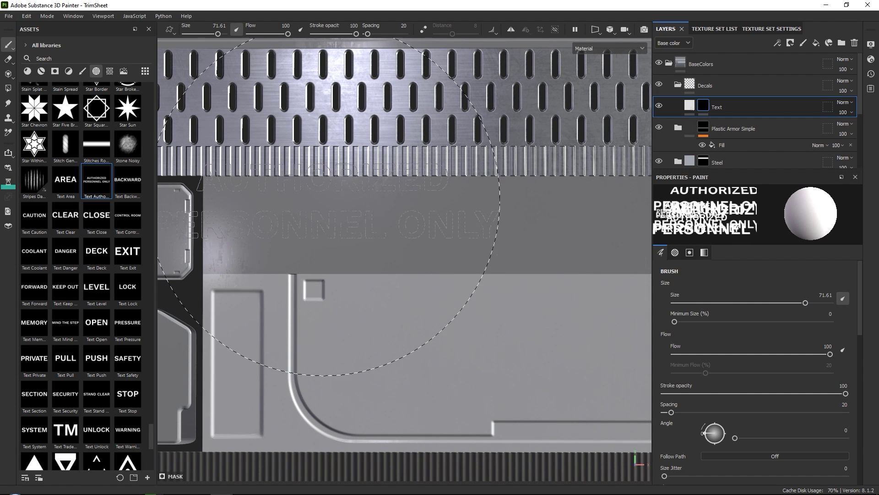
pyautogui.click(780, 302)
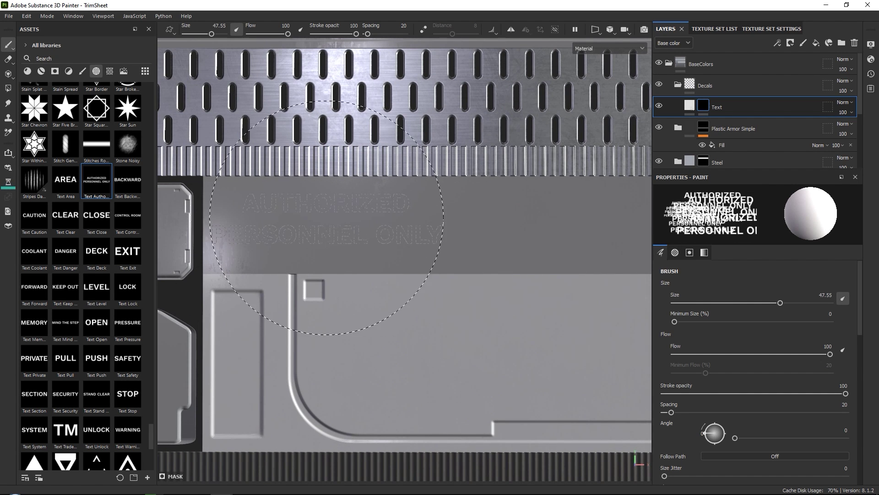
pyautogui.rightClick(389, 270)
pyautogui.moveTo(414, 274); pyautogui.dragTo(410, 274)
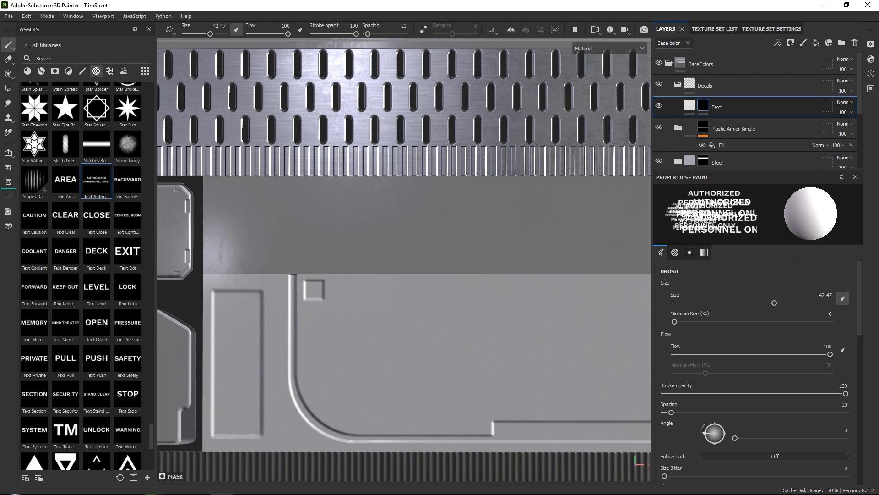
pyautogui.hotkey('ctrl', 's')
pyautogui.click(313, 243)
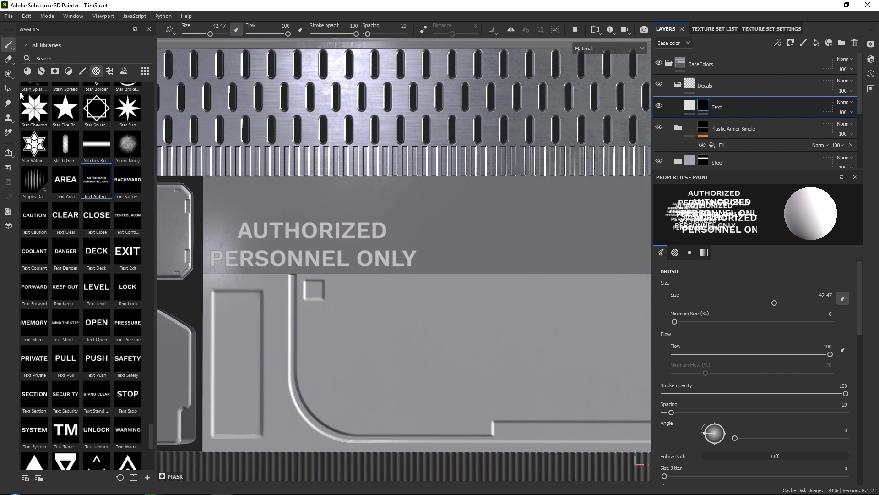
# Switch to the Projection tool and load the Text Danger texture as its grayscale.
pyautogui.click(8, 73)
pyautogui.scroll(-10, 768, 373)
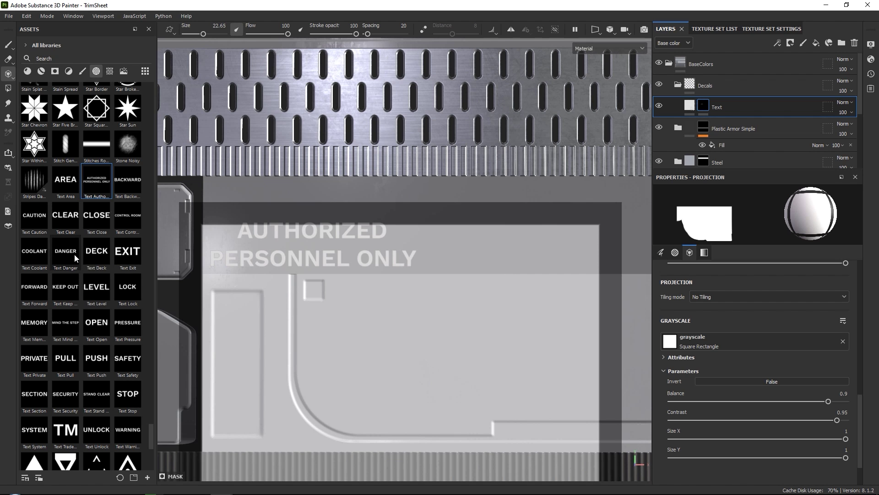
pyautogui.moveTo(74, 254); pyautogui.dragTo(673, 341)
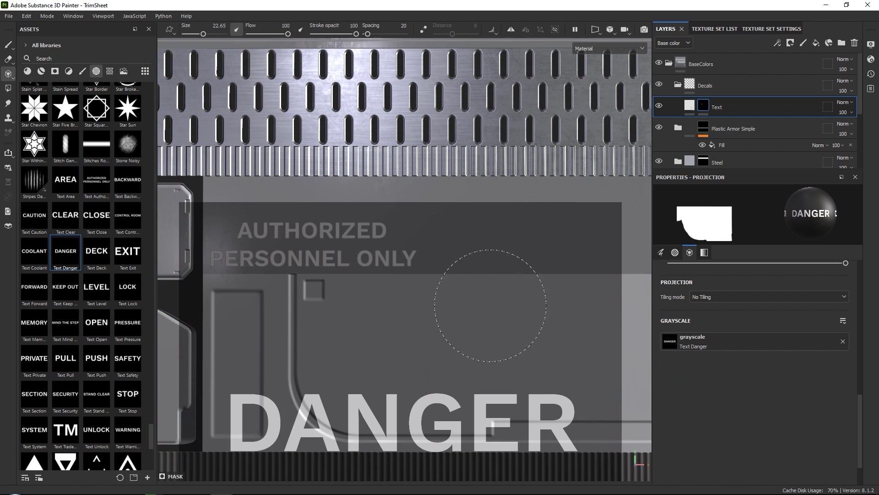
# Shrink the DANGER stencil, place it beside AUTHORIZED PERSONNEL ONLY on the blank strip and paint it into the Text mask.
pyautogui.moveTo(490, 306); pyautogui.dragTo(402, 388, button='right')
pyautogui.moveTo(402, 388); pyautogui.dragTo(514, 214, button='middle')
pyautogui.moveTo(514, 214); pyautogui.dragTo(509, 240, button='right')
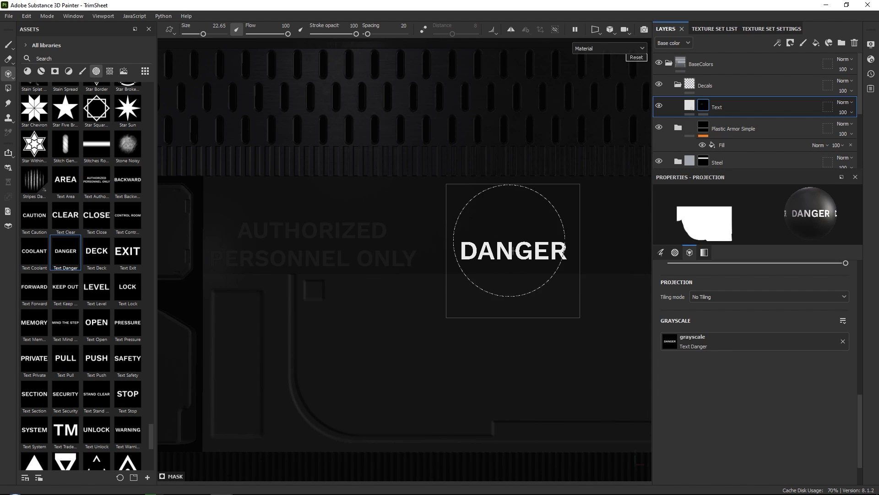
pyautogui.moveTo(509, 240); pyautogui.dragTo(487, 221, button='middle')
pyautogui.moveTo(529, 239); pyautogui.dragTo(455, 230)
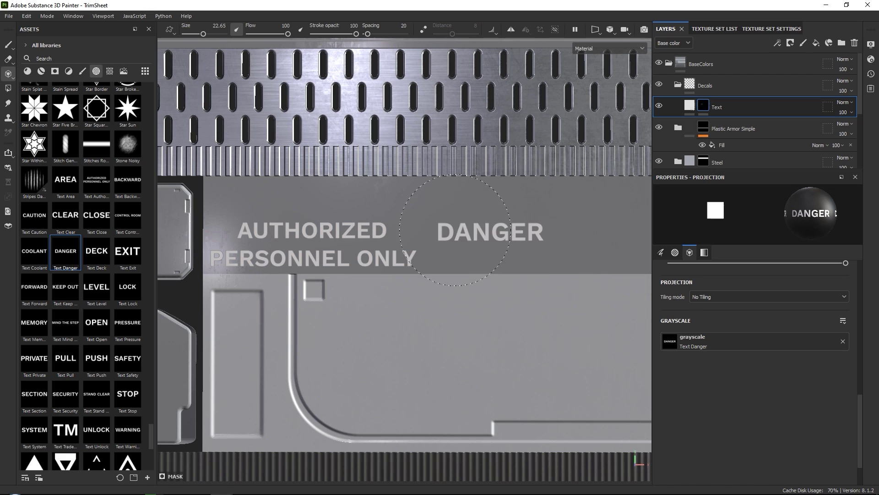
pyautogui.press('s')
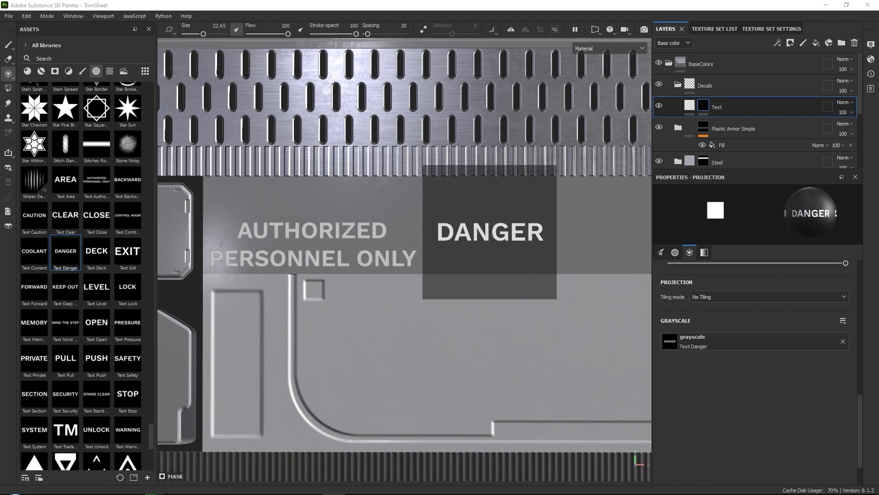
pyautogui.keyDown('alt'); pyautogui.moveTo(543, 252); pyautogui.dragTo(508, 244, button='middle'); pyautogui.keyUp('alt')
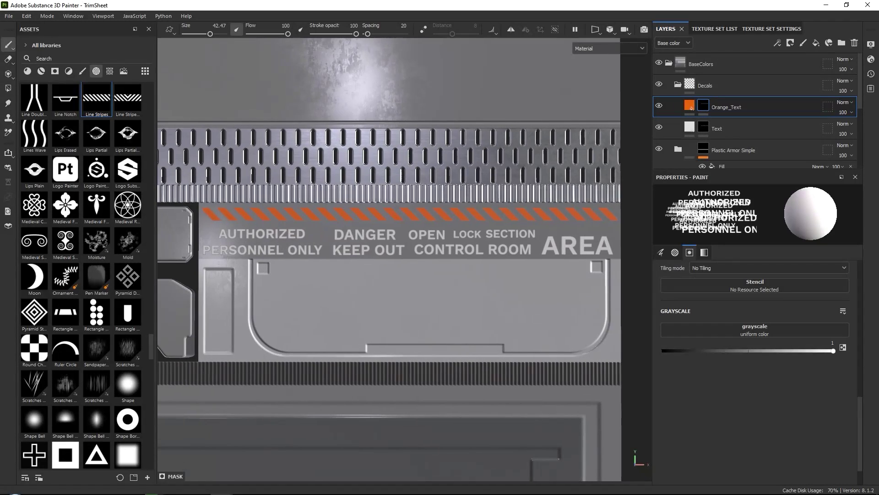
# Check the Orange_Text layer by hiding and showing it, and give the Decals folder a black mask with a fill effect.
pyautogui.click(660, 106)
pyautogui.click(659, 106)
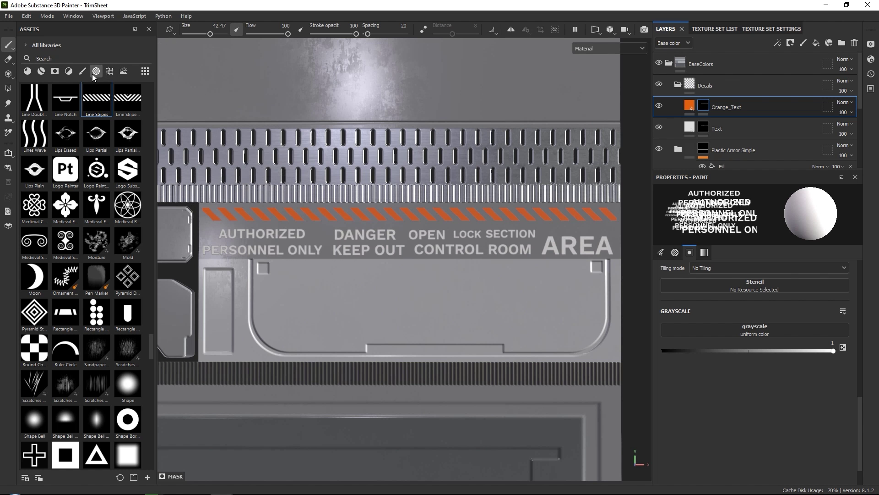
pyautogui.click(771, 85)
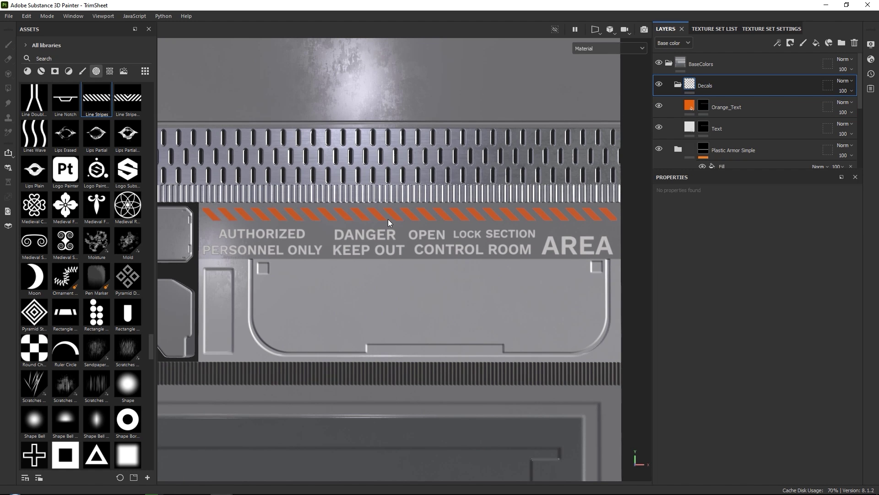
pyautogui.scroll(2, 411, 362)
pyautogui.scroll(3, 411, 362)
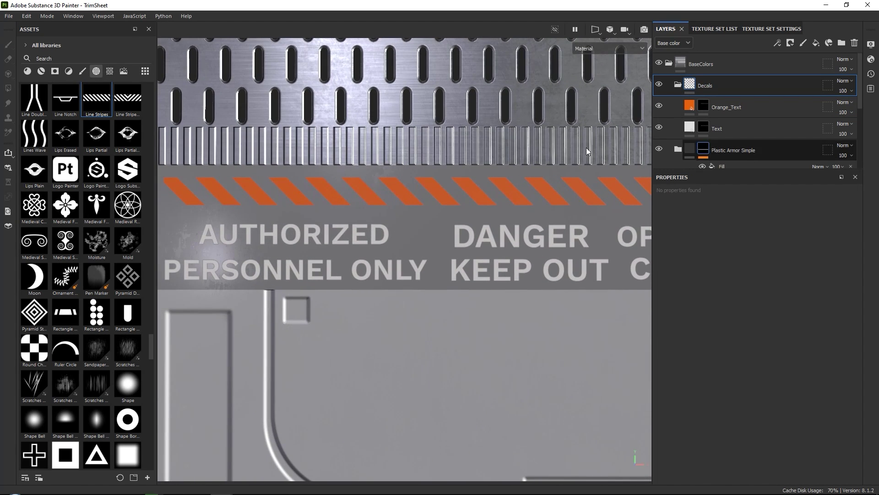
pyautogui.keyDown('alt'); pyautogui.moveTo(574, 179); pyautogui.dragTo(501, 191, button='middle'); pyautogui.keyUp('alt')
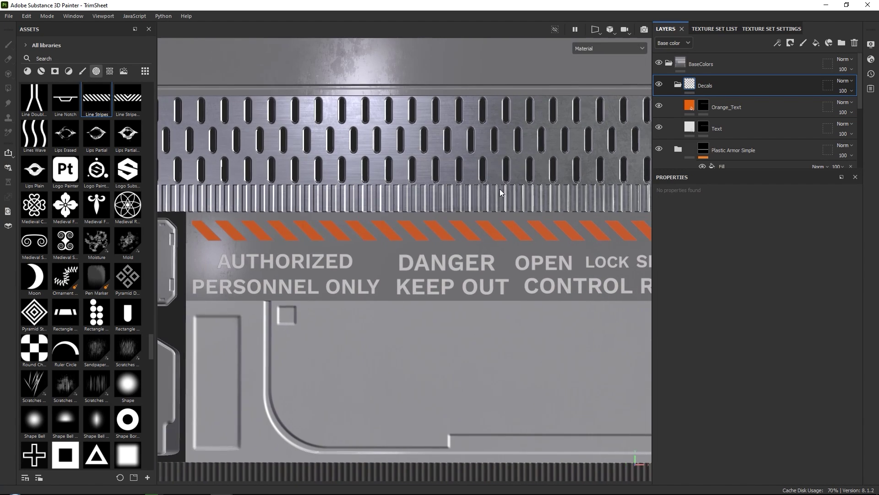
pyautogui.click(791, 43)
pyautogui.click(807, 64)
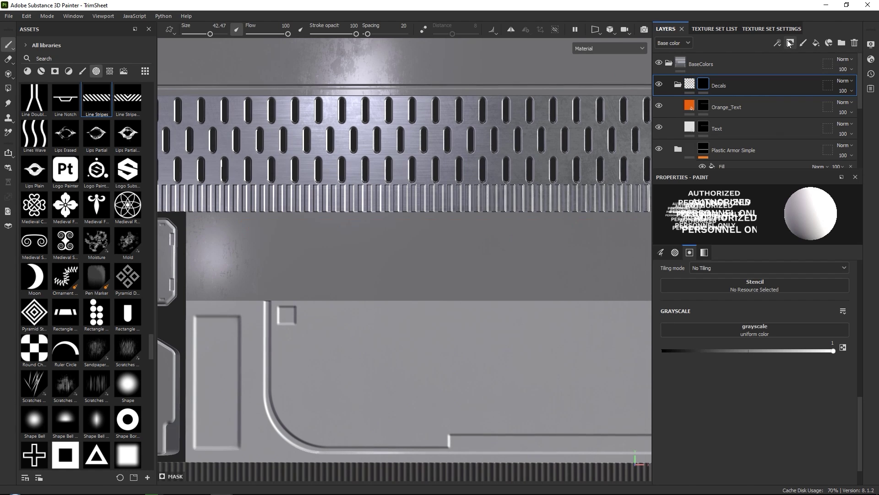
pyautogui.click(779, 43)
pyautogui.click(803, 77)
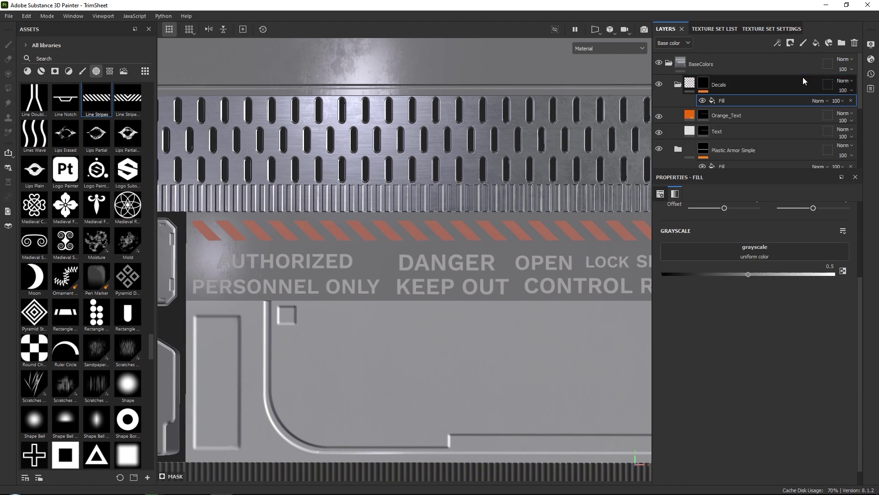
# Apply the Grunge Charcoal texture to the fill in the Decals folder's mask.
pyautogui.click(110, 71)
pyautogui.moveTo(153, 443); pyautogui.dragTo(152, 228)
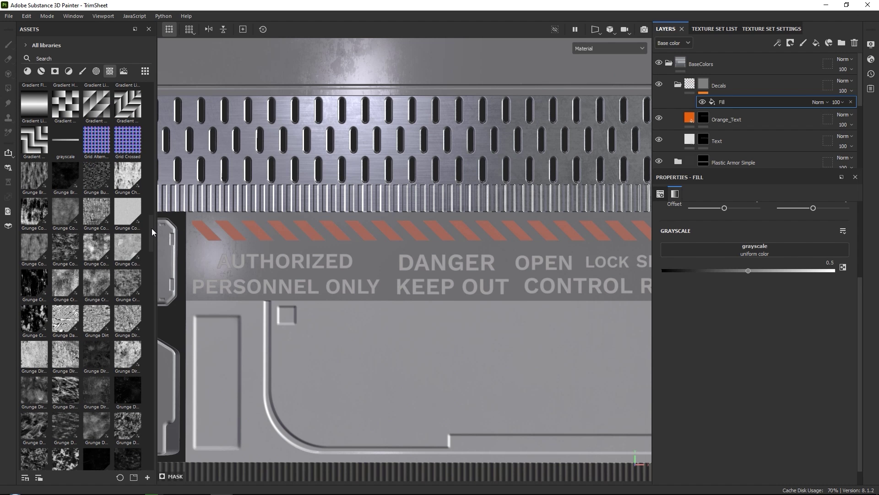
pyautogui.click(130, 176)
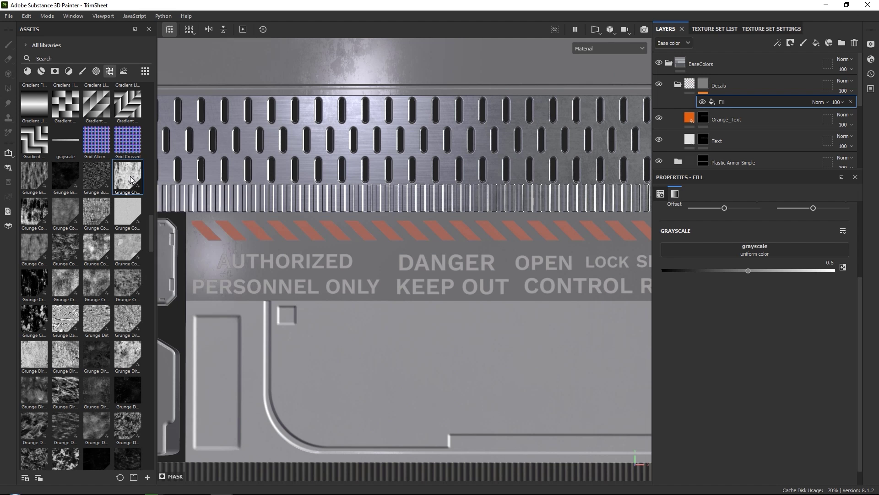
pyautogui.moveTo(131, 179); pyautogui.dragTo(719, 252)
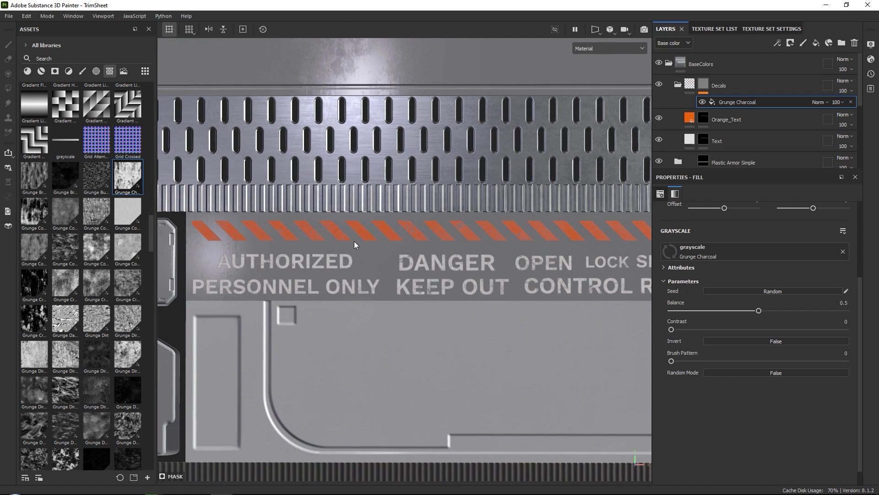
# Inspect the worn decals up close and set the Grunge Charcoal balance to 0.67.
pyautogui.scroll(4, 412, 208)
pyautogui.scroll(3, 411, 232)
pyautogui.keyDown('alt'); pyautogui.moveTo(452, 237); pyautogui.dragTo(244, 252, button='middle'); pyautogui.keyUp('alt')
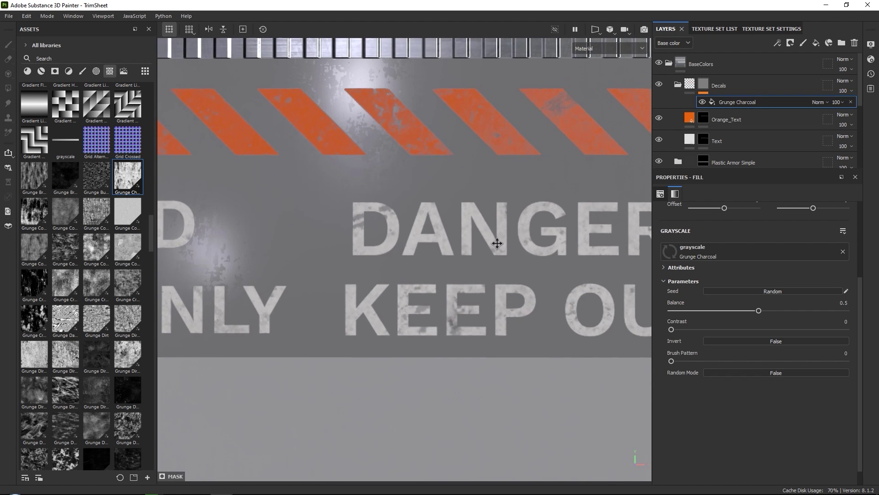
pyautogui.keyDown('alt'); pyautogui.moveTo(496, 244); pyautogui.dragTo(383, 255, button='middle'); pyautogui.keyUp('alt')
pyautogui.scroll(-3, 401, 231)
pyautogui.scroll(-1, 401, 232)
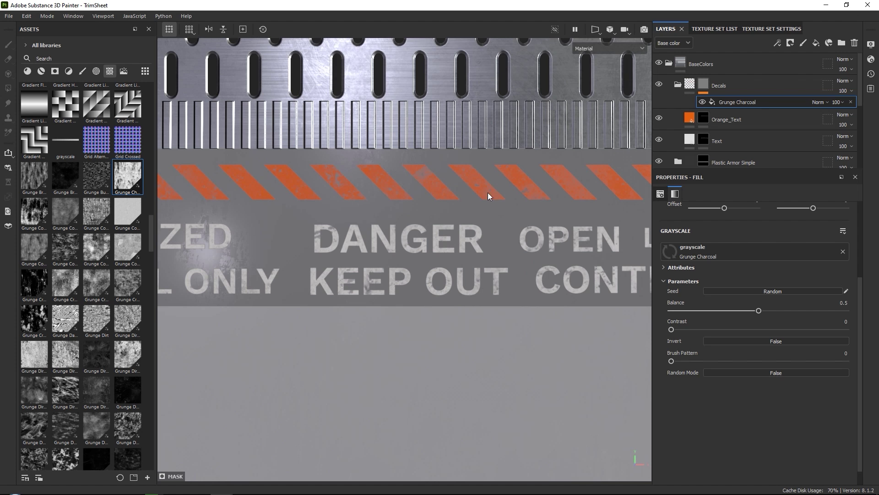
pyautogui.keyDown('alt'); pyautogui.moveTo(482, 213); pyautogui.dragTo(505, 231, button='middle'); pyautogui.keyUp('alt')
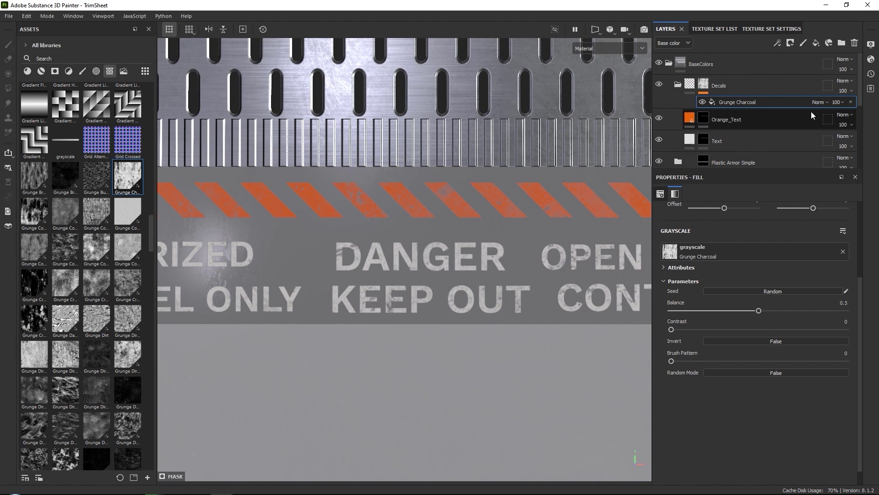
pyautogui.moveTo(757, 310)
pyautogui.mouseDown()
pyautogui.moveTo(724, 309)
pyautogui.moveTo(749, 310)
pyautogui.mouseUp()
pyautogui.moveTo(818, 312); pyautogui.dragTo(787, 310)
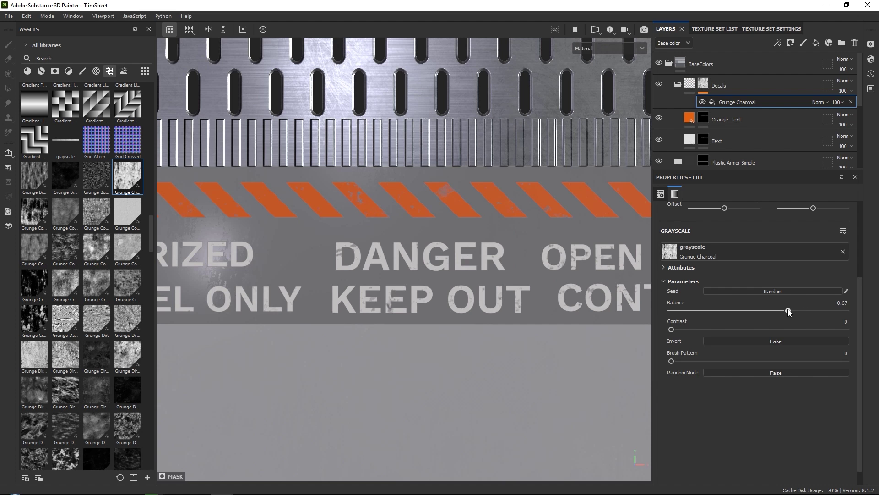
# Add a second fill above Grunge Charcoal in the Decals mask and try the Grunge Concrete texture in it.
pyautogui.click(777, 43)
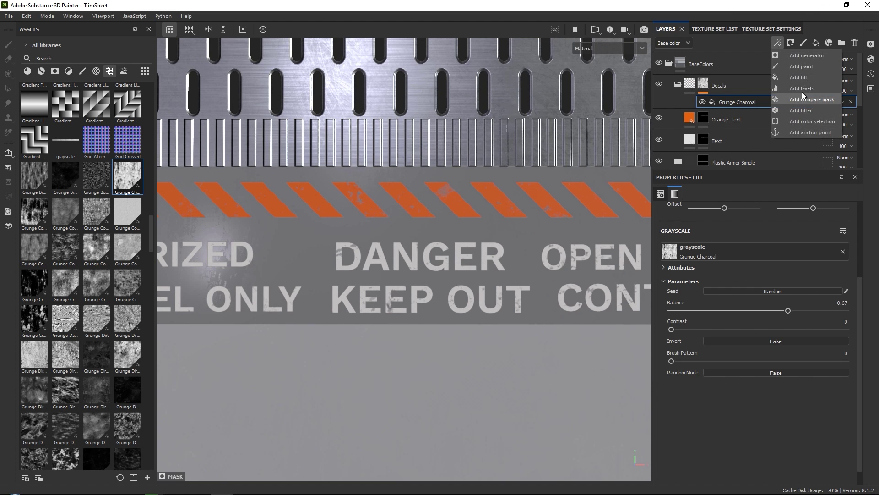
pyautogui.click(802, 79)
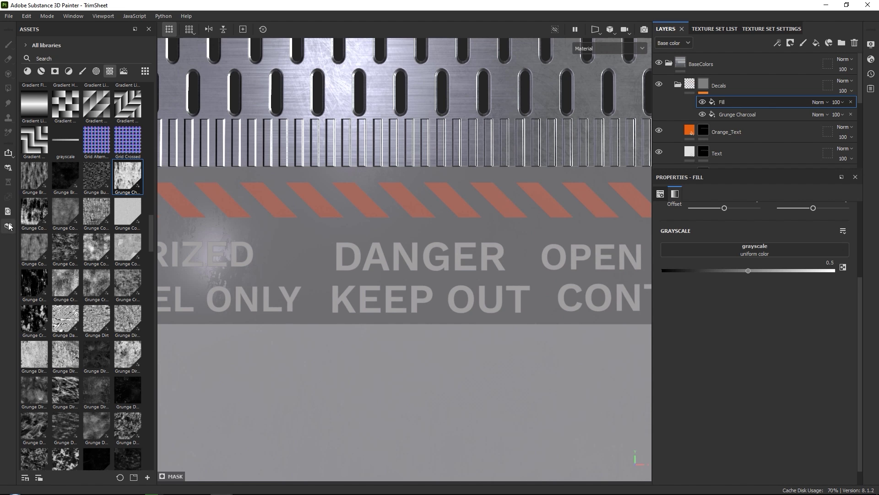
pyautogui.moveTo(77, 215)
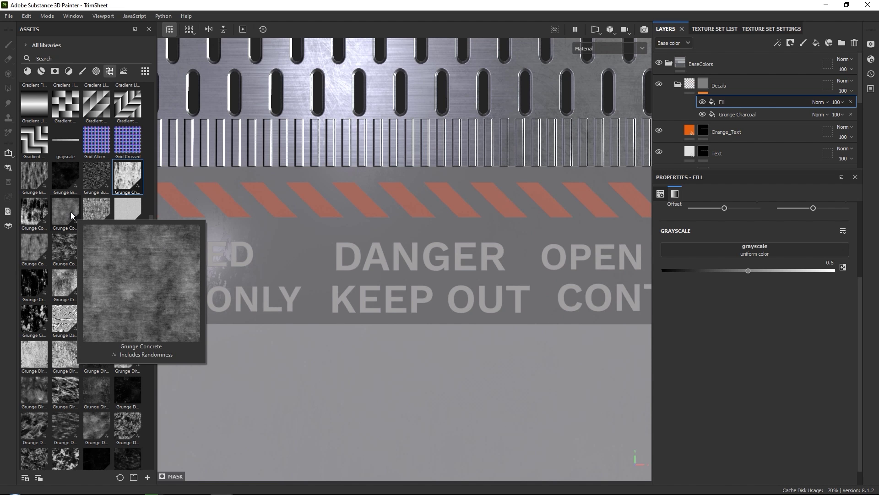
pyautogui.moveTo(71, 215); pyautogui.dragTo(724, 245)
# Replace the second mask fill's texture with Grunge Concrete Old.
pyautogui.moveTo(26, 246)
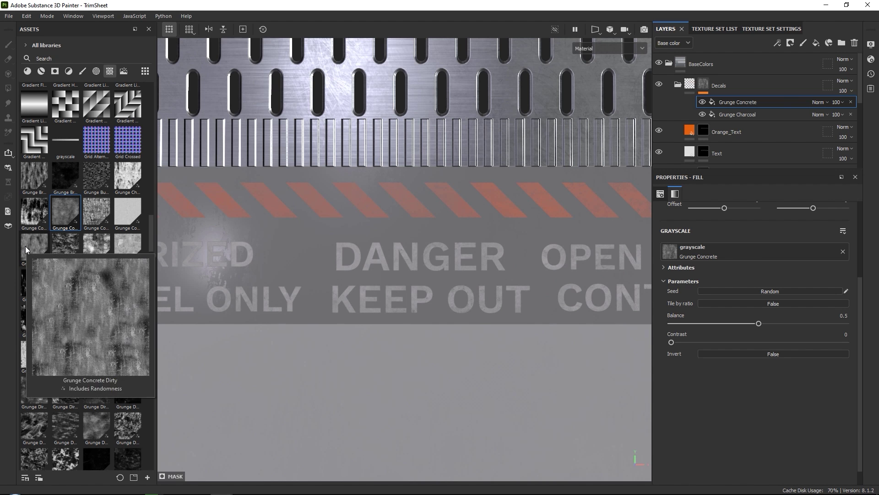
pyautogui.moveTo(101, 222)
pyautogui.moveTo(123, 214)
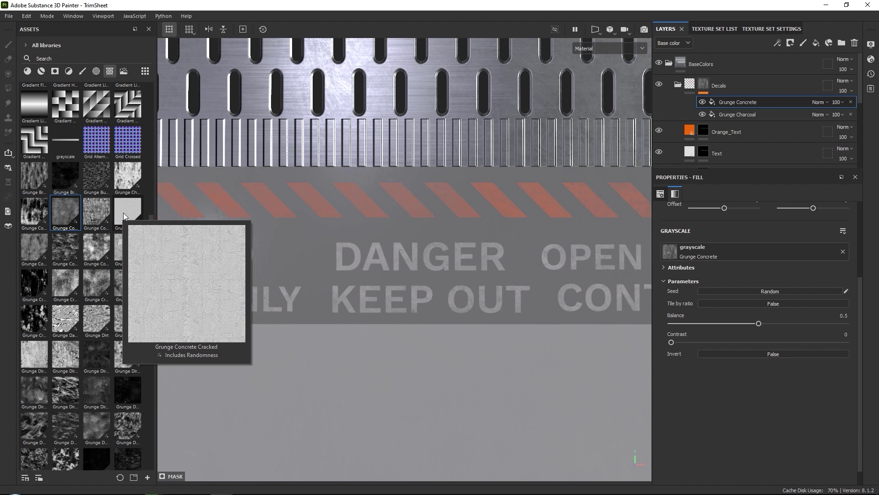
pyautogui.moveTo(91, 239); pyautogui.dragTo(725, 246)
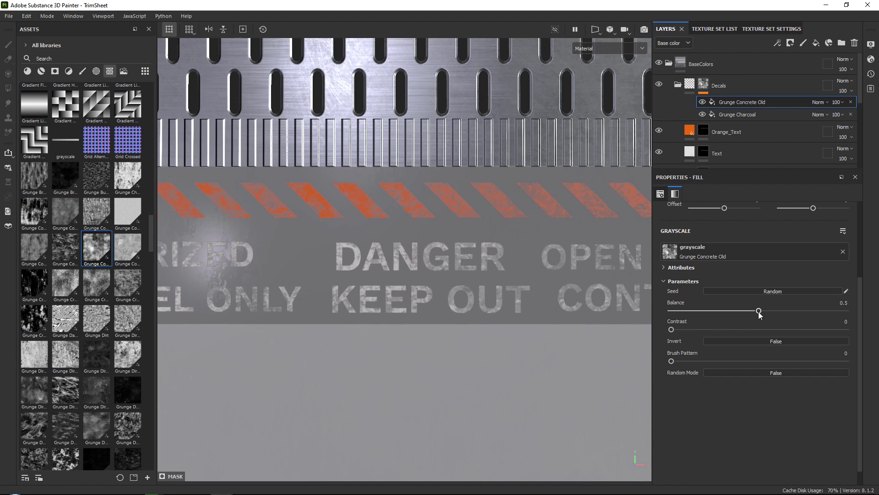
# Set the Grunge Concrete Old balance to 0.84 and contrast to 0.22, and check the wear across all decals.
pyautogui.moveTo(758, 310); pyautogui.dragTo(818, 311)
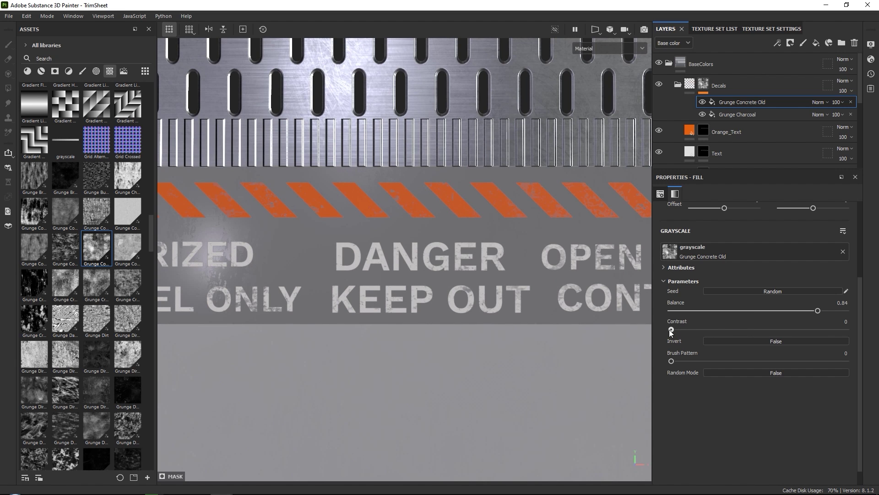
pyautogui.moveTo(671, 329); pyautogui.dragTo(714, 334)
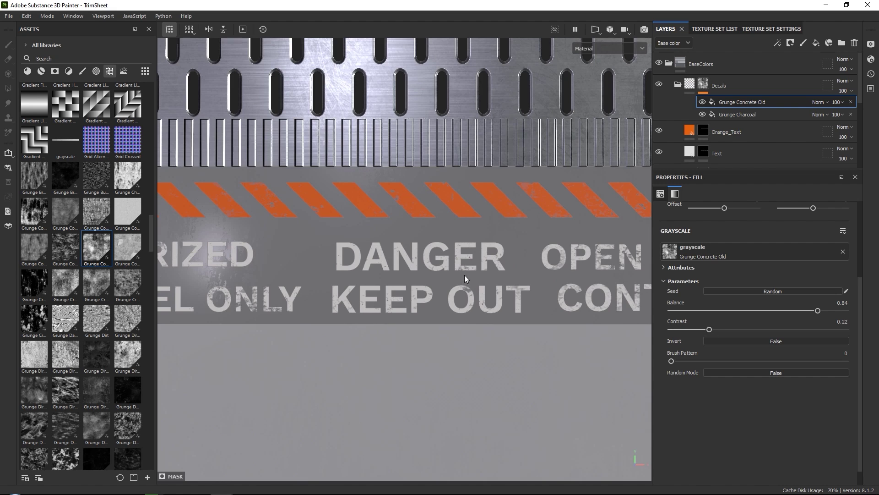
pyautogui.scroll(-3, 463, 276)
pyautogui.keyDown('alt'); pyautogui.moveTo(639, 270); pyautogui.dragTo(515, 257, button='middle'); pyautogui.keyUp('alt')
pyautogui.scroll(2, 515, 257)
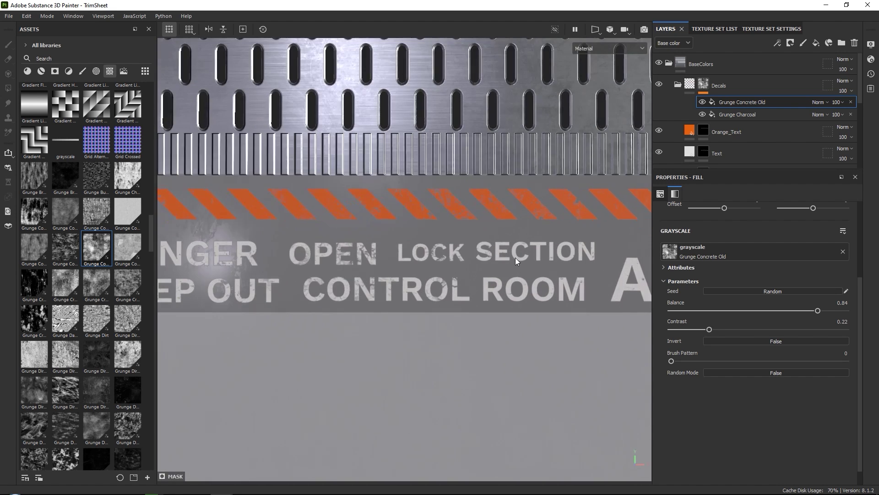
pyautogui.scroll(-4, 515, 261)
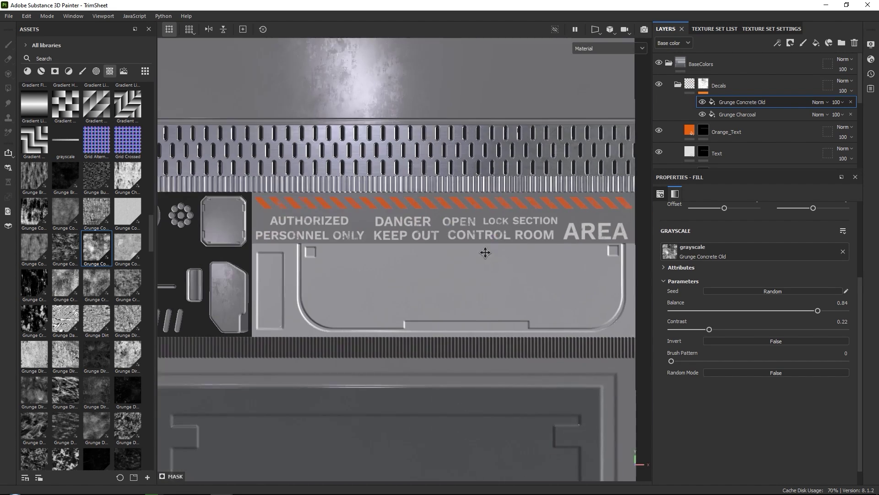
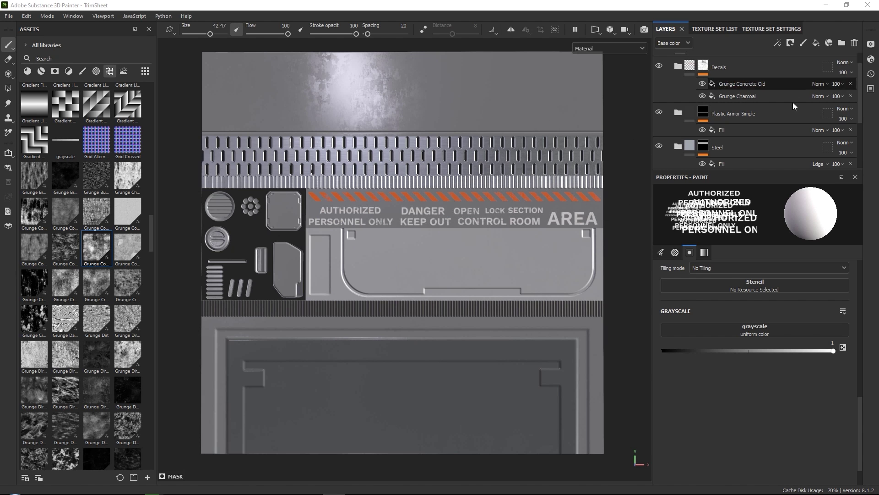
# Add a Contrast Luminosity filter layer at the top of the NormalDetails folder, above Floor_Panel.
pyautogui.click(748, 161)
pyautogui.scroll(-2, 751, 147)
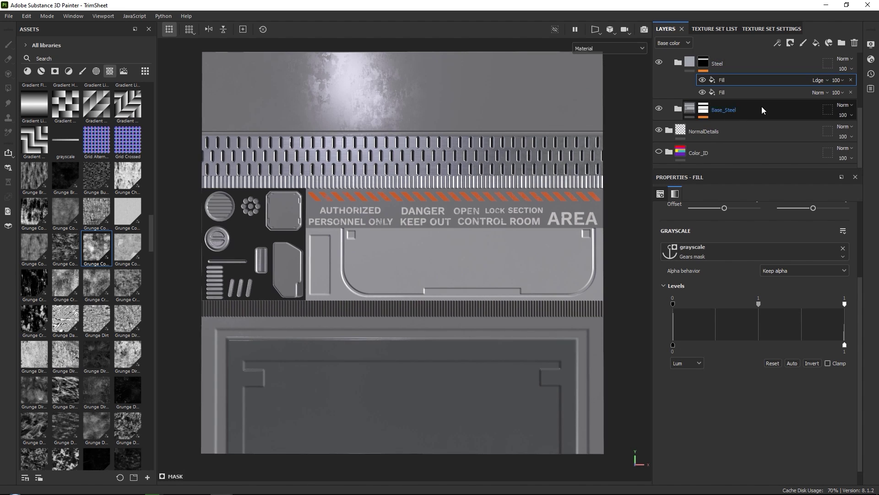
pyautogui.click(730, 131)
pyautogui.click(669, 131)
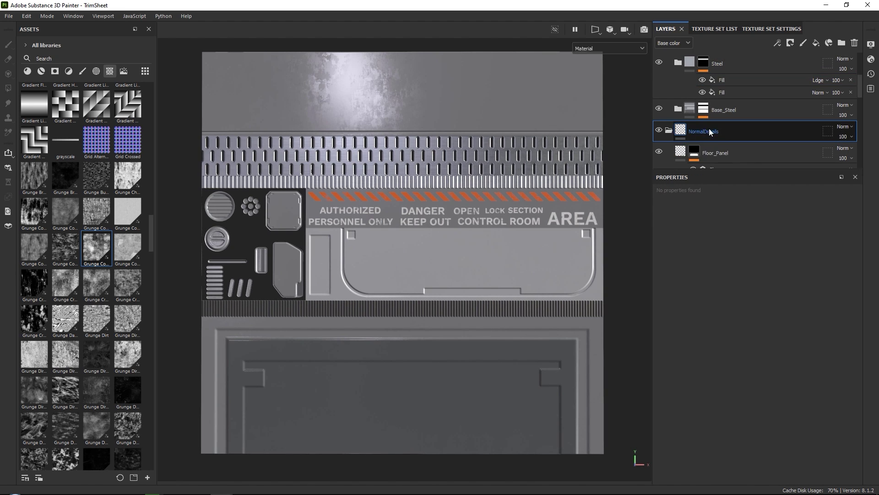
pyautogui.scroll(-2, 655, 92)
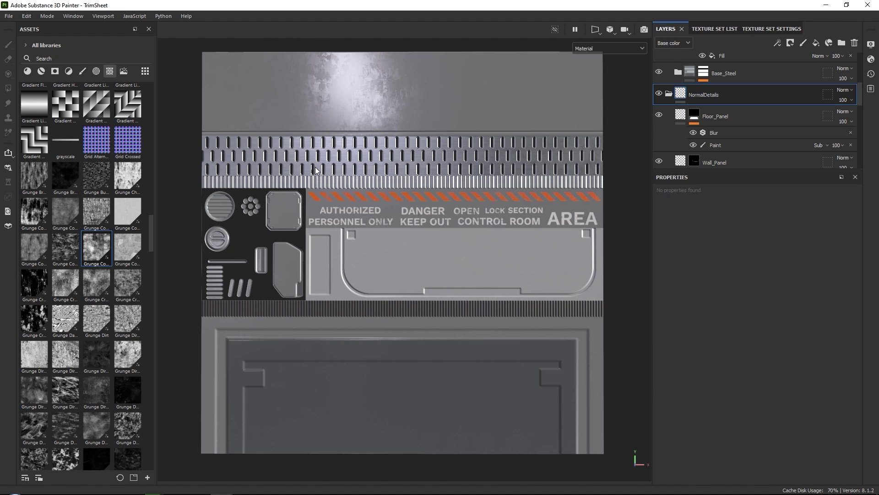
pyautogui.click(69, 71)
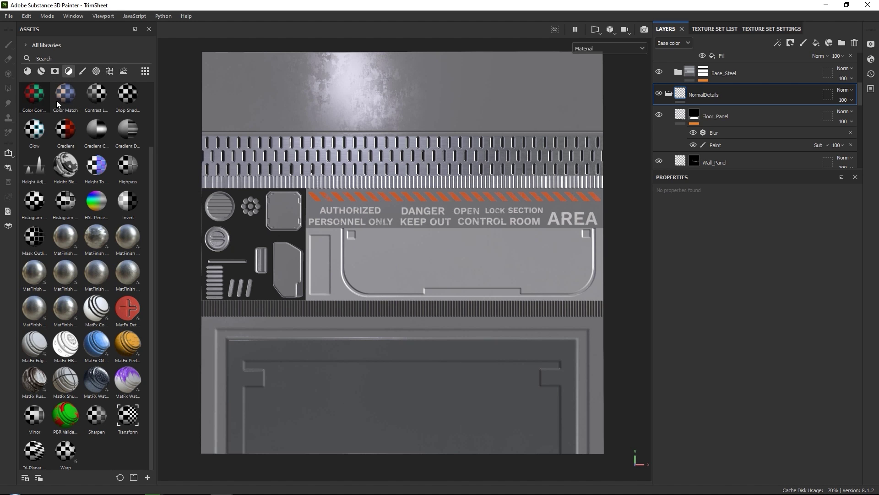
pyautogui.moveTo(96, 96); pyautogui.dragTo(703, 107)
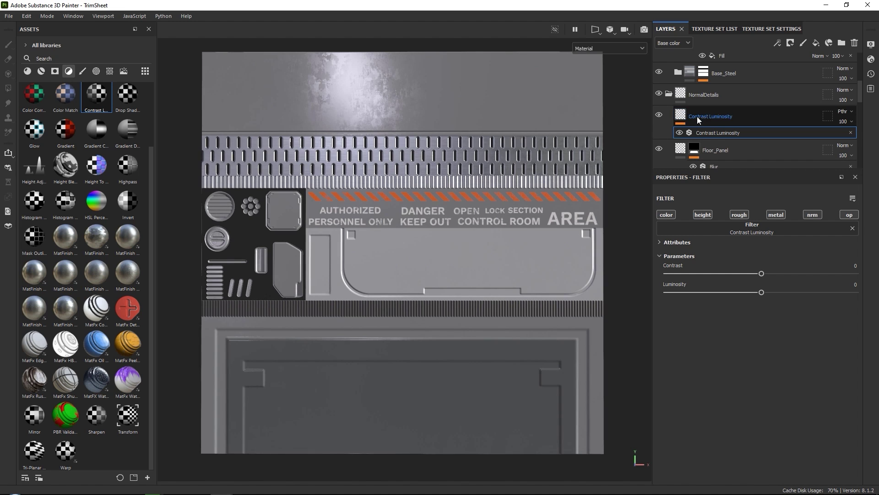
# Remove the filter effect from the Contrast Luminosity layer, keeping only the empty passthrough layer.
pyautogui.click(851, 115)
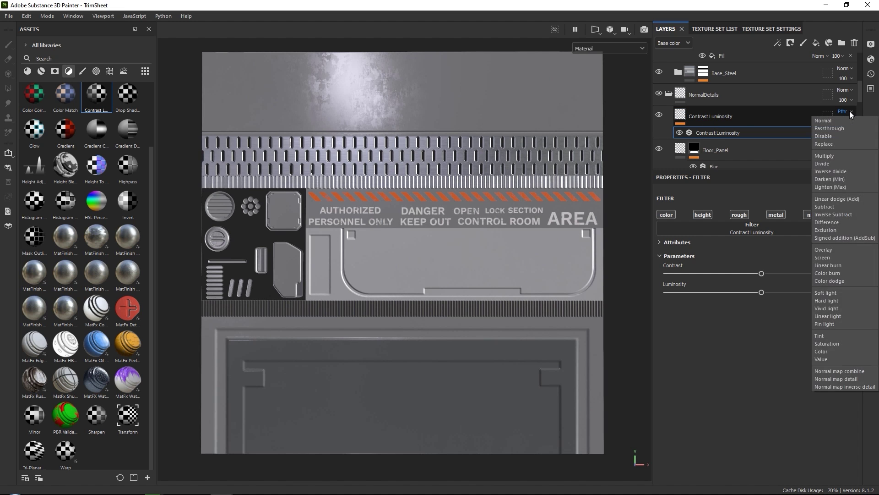
pyautogui.click(851, 115)
pyautogui.click(854, 134)
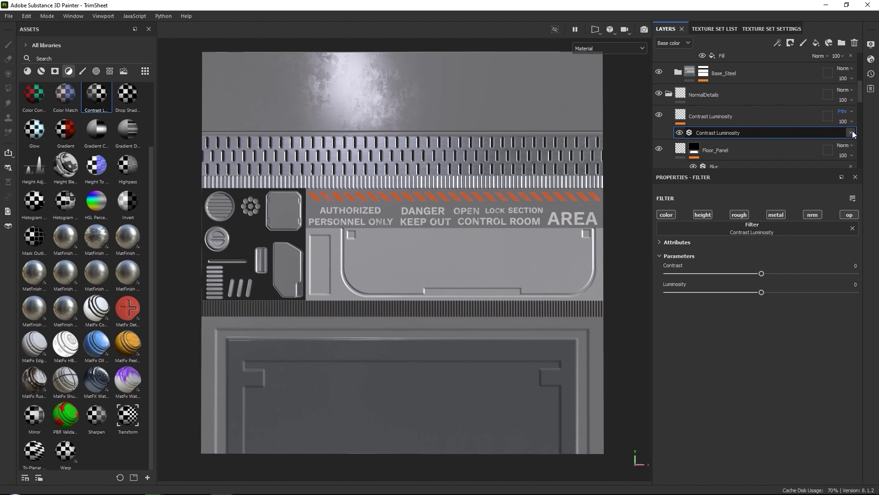
pyautogui.click(851, 133)
# Try a new paint layer with its Base color blending set to Passthrough, and delete it after viewing the Height channel.
pyautogui.click(805, 43)
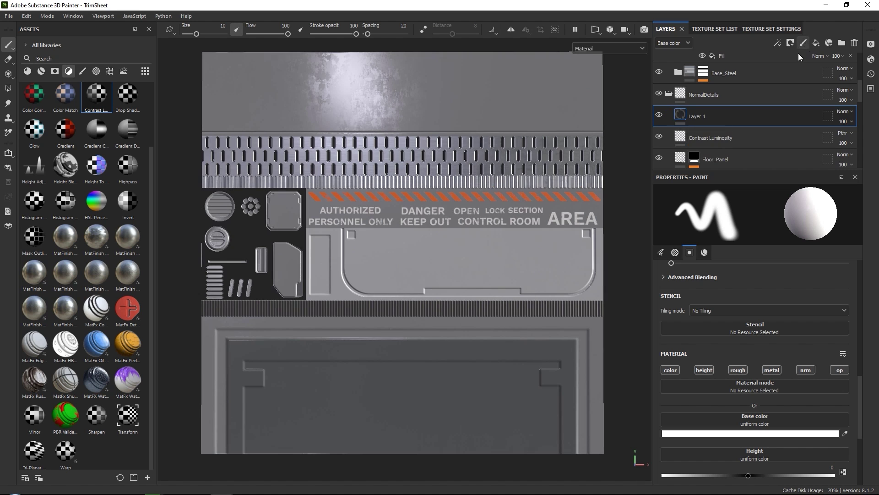
pyautogui.click(847, 111)
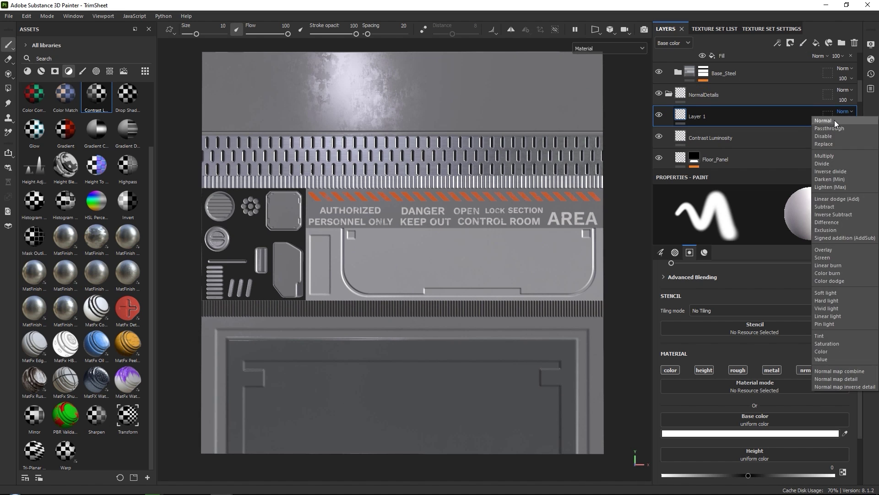
pyautogui.click(830, 128)
pyautogui.click(673, 42)
pyautogui.click(678, 64)
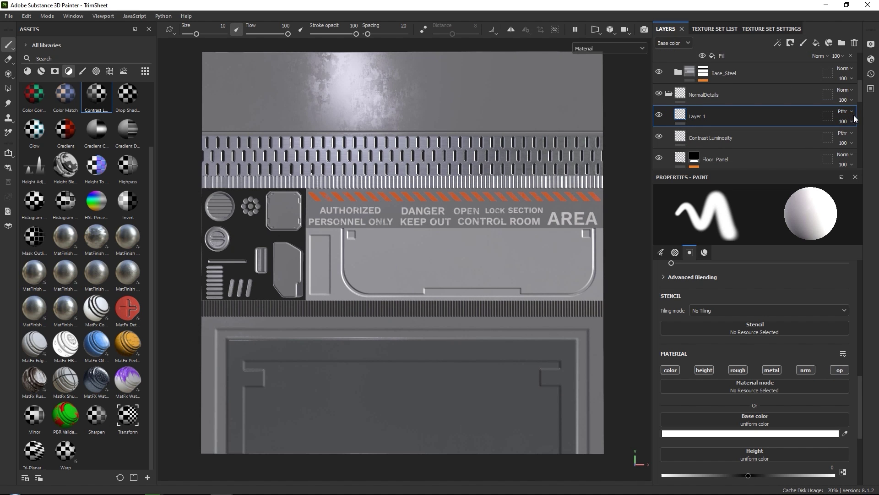
pyautogui.click(676, 43)
pyautogui.click(677, 54)
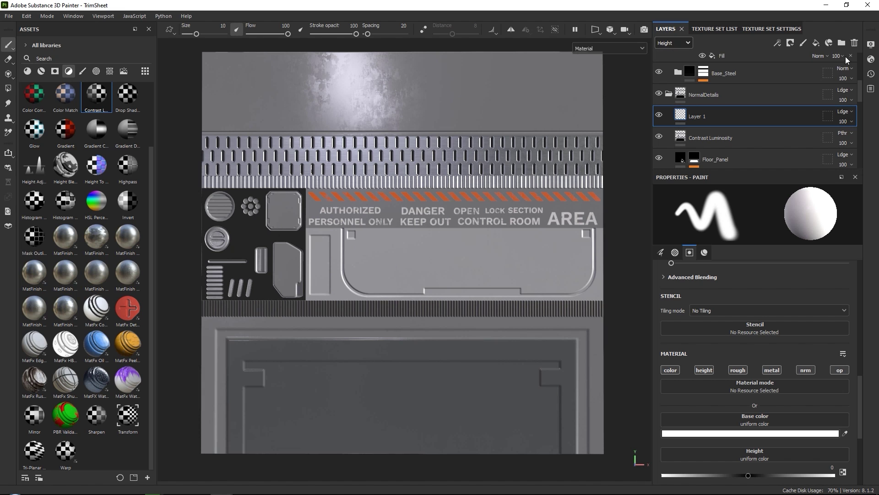
pyautogui.click(855, 43)
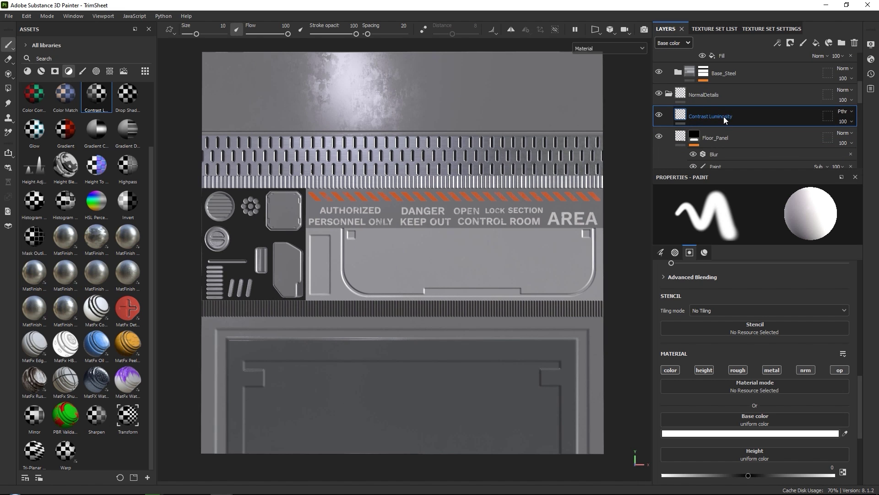
# Rename the emptied Contrast Luminosity layer to Master_Anchor.
pyautogui.doubleClick(723, 116)
pyautogui.write('A')
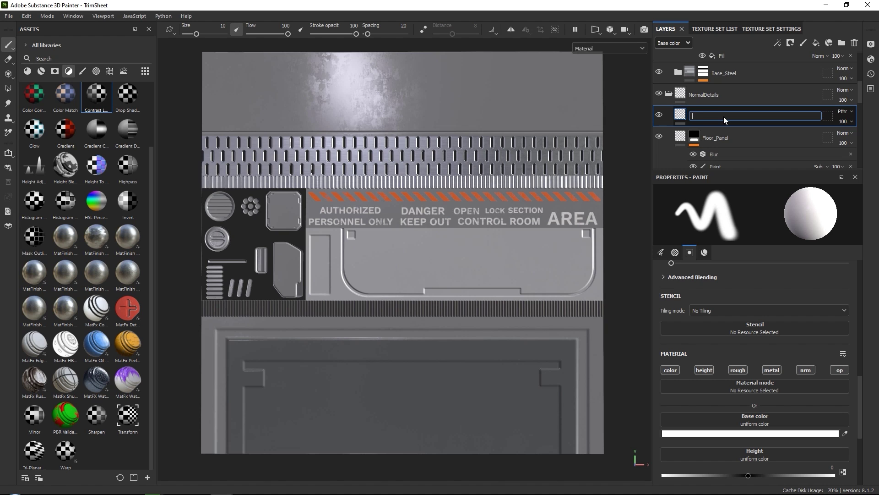
pyautogui.write('aster_Anchor')
pyautogui.press('Return')
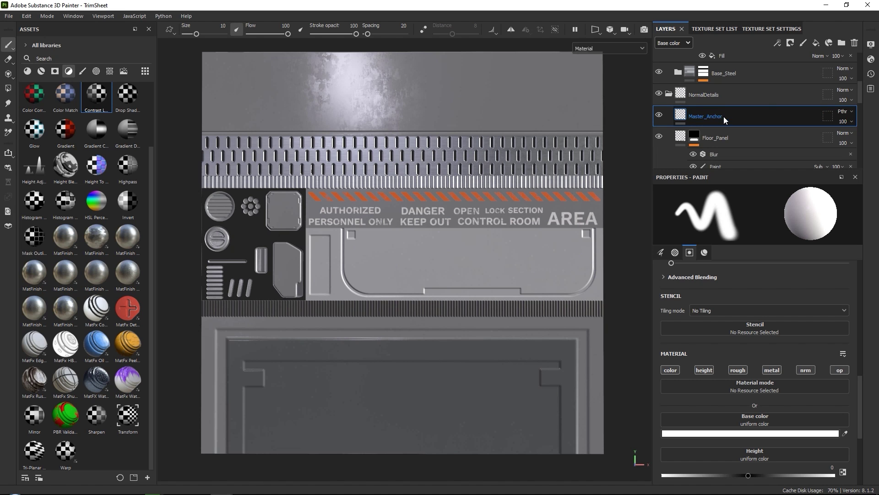
# Add an anchor point to the Master_Anchor layer above the panel details.
pyautogui.click(775, 44)
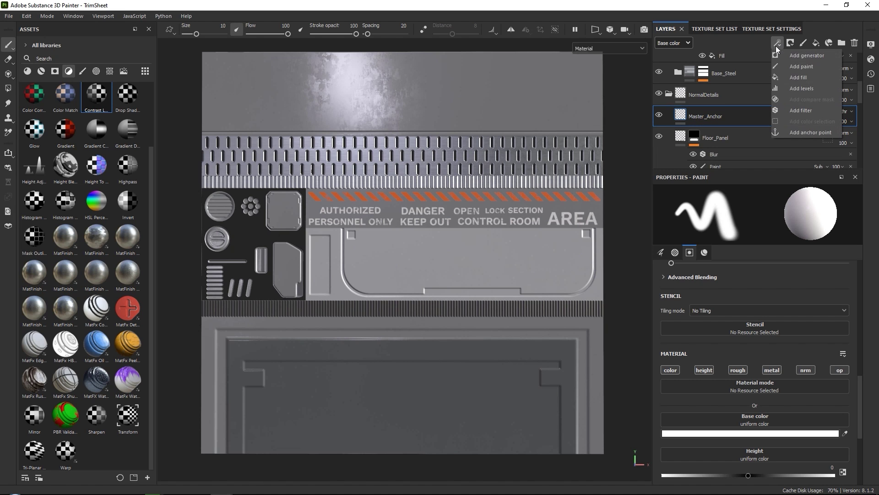
pyautogui.click(804, 133)
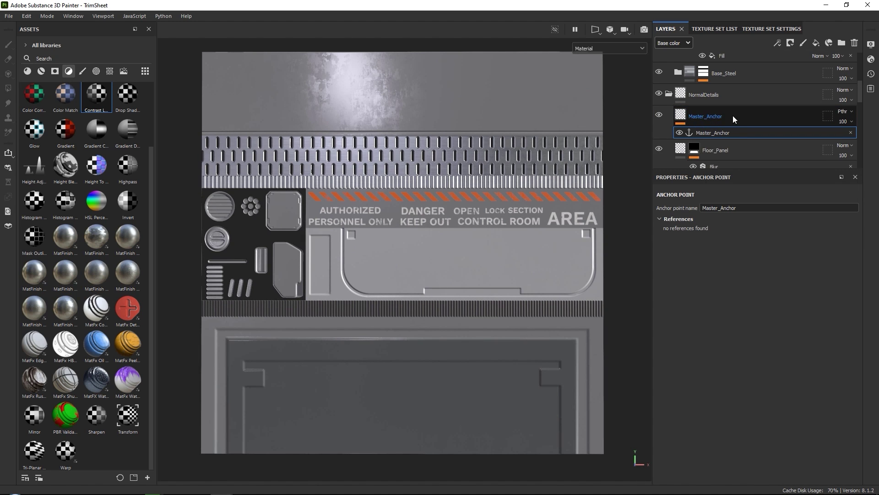
pyautogui.scroll(-5, 722, 127)
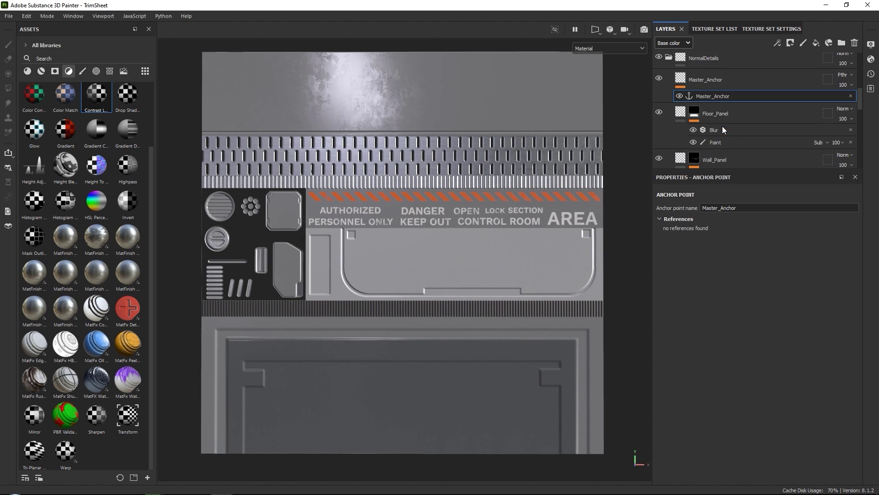
pyautogui.scroll(5, 727, 139)
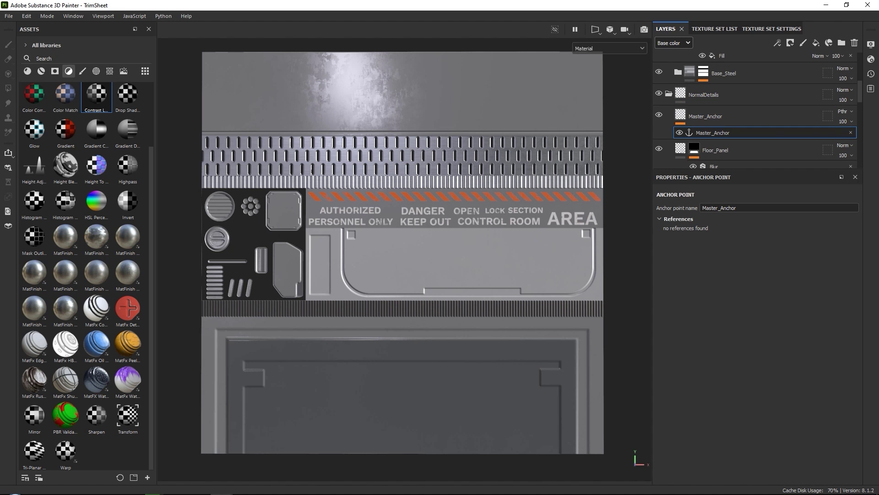
pyautogui.click(741, 120)
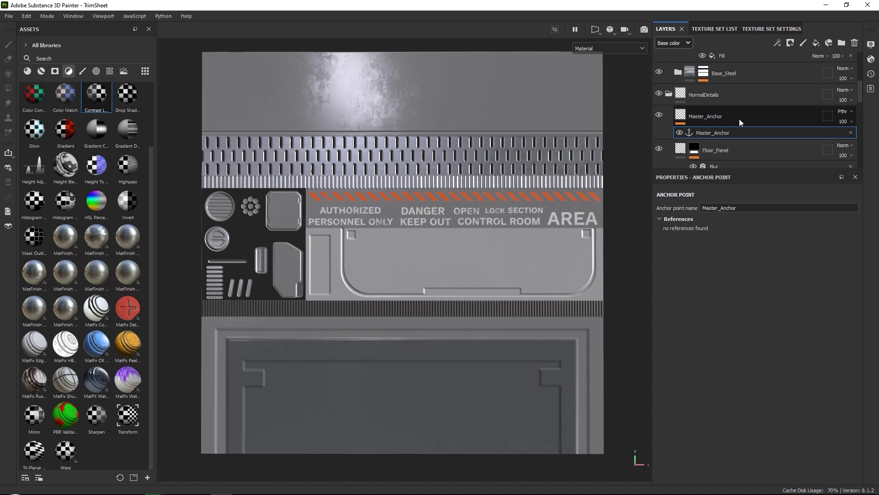
# Create a folder named Dirt at the top of the Base_Steel group, above Metallic Contrast.
pyautogui.scroll(2, 719, 112)
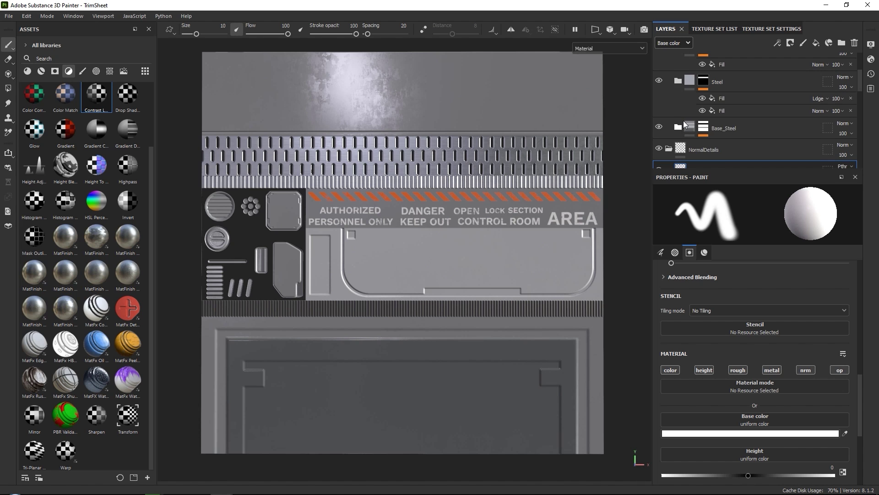
pyautogui.scroll(-1, 678, 131)
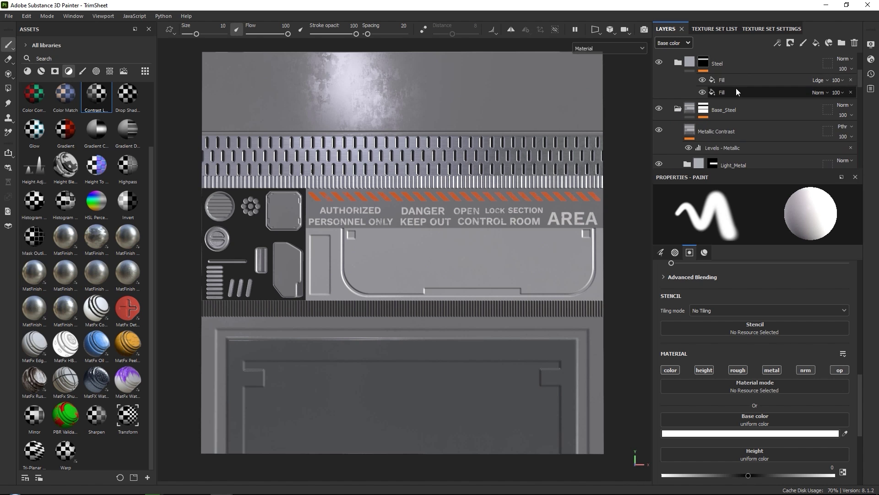
pyautogui.scroll(3, 738, 87)
pyautogui.scroll(-3, 749, 119)
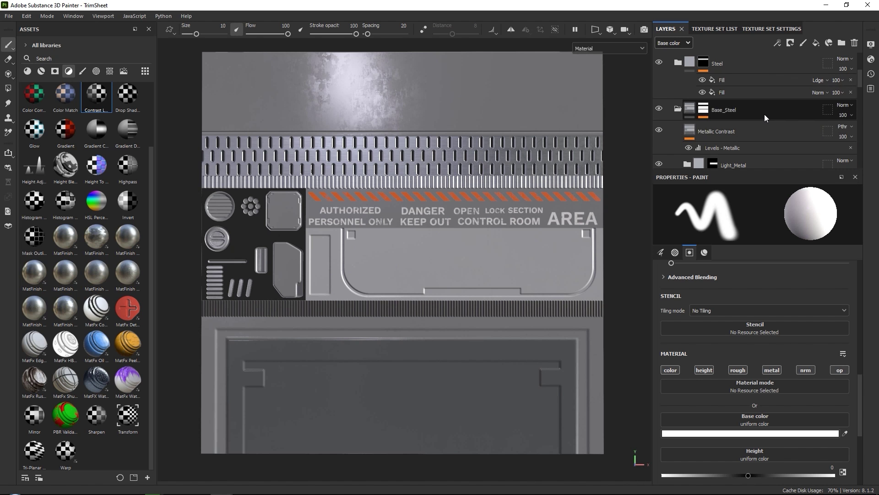
pyautogui.click(765, 131)
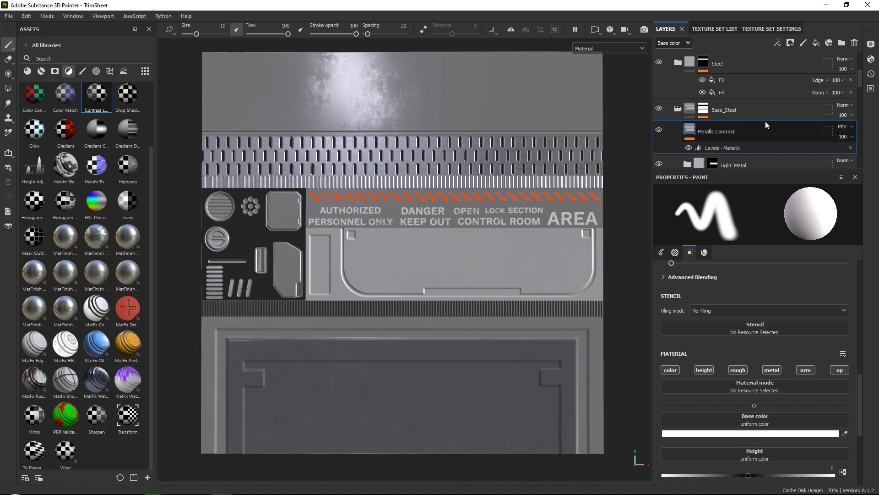
pyautogui.click(841, 44)
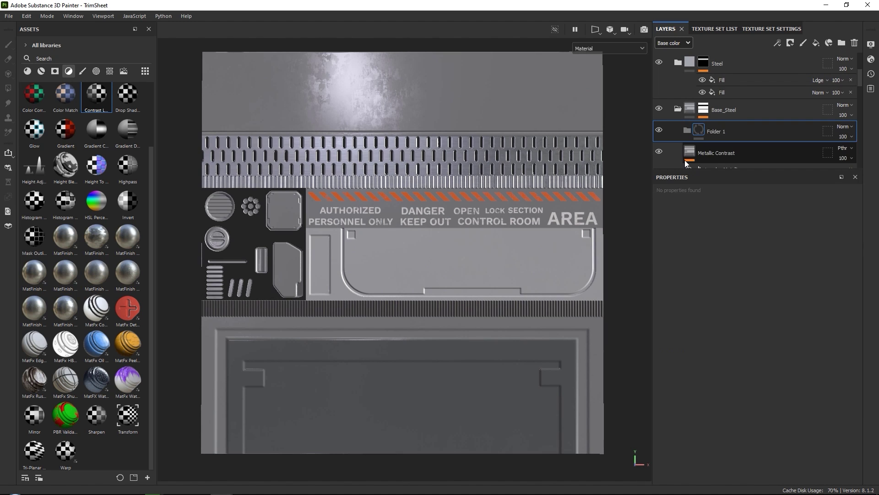
pyautogui.doubleClick(714, 131)
pyautogui.write('Dirt')
pyautogui.press('Return')
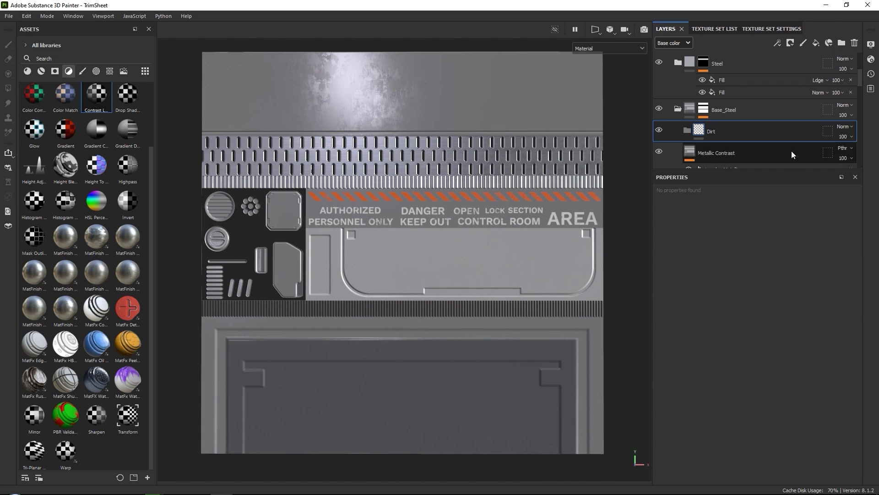
# Add a fill layer inside the Dirt folder and name it OCC_Dirt.
pyautogui.click(816, 44)
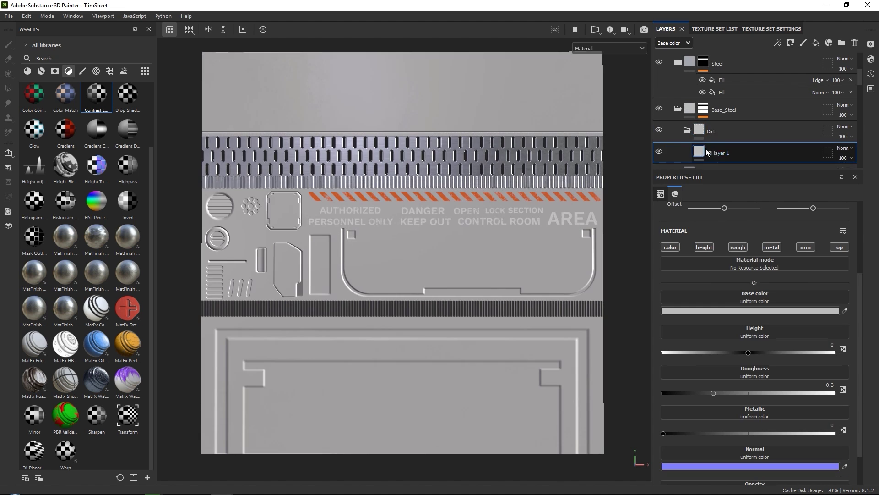
pyautogui.doubleClick(724, 117)
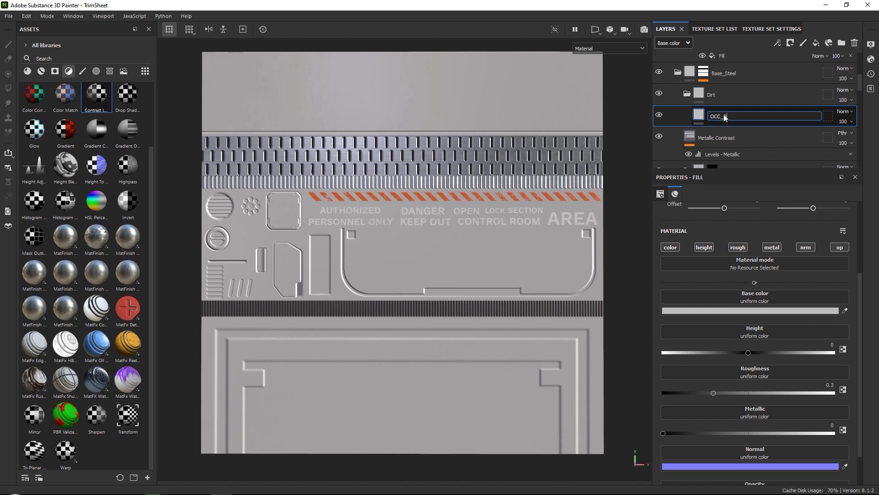
pyautogui.write('OCC_Dirt')
pyautogui.press('Return')
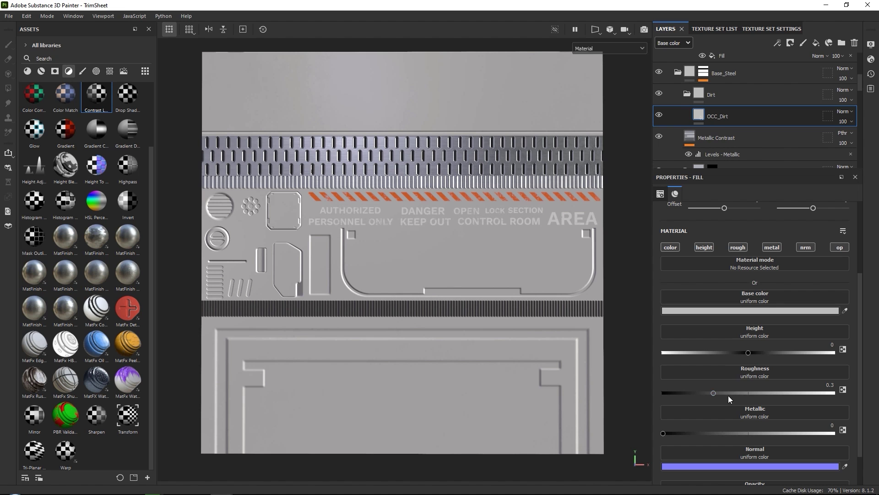
# Set the OCC_Dirt roughness to 0.8786 and its base color to the dark brown 534E4B.
pyautogui.moveTo(740, 392); pyautogui.dragTo(814, 392)
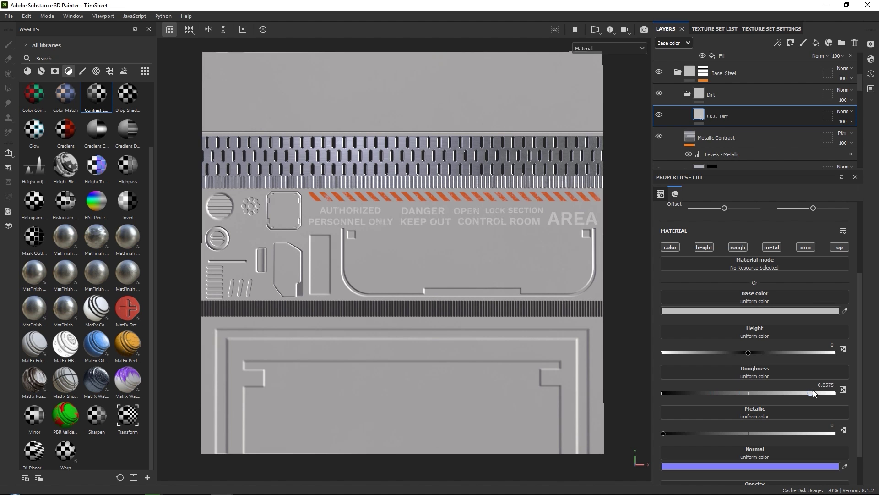
pyautogui.click(768, 312)
pyautogui.moveTo(747, 440); pyautogui.dragTo(746, 438)
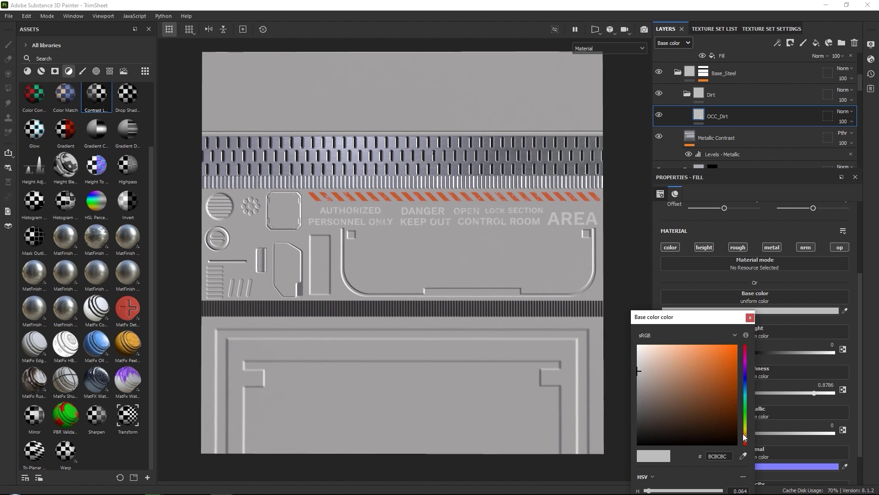
pyautogui.click(646, 411)
pyautogui.moveTo(646, 411); pyautogui.dragTo(645, 412)
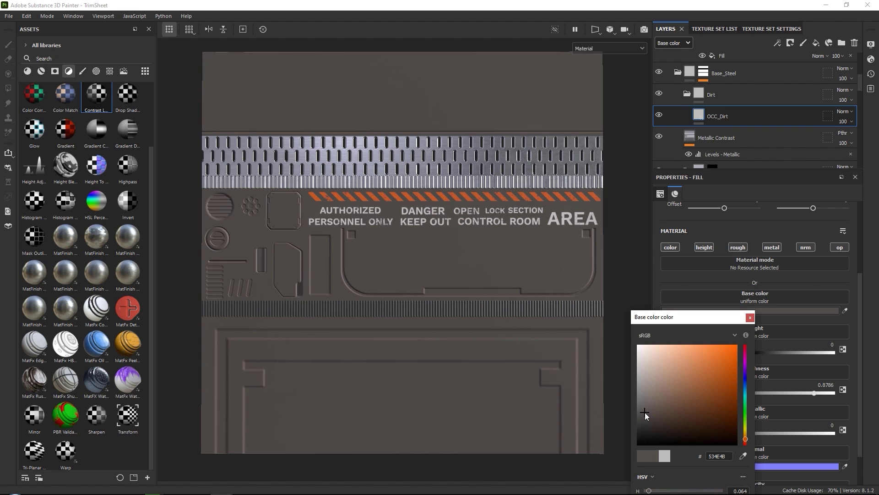
pyautogui.click(750, 317)
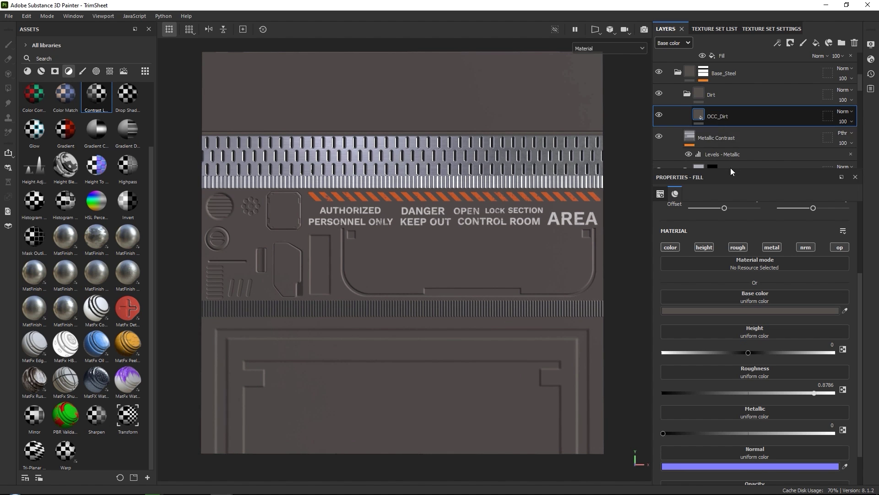
# Turn off the height, normal and opacity channels of the OCC_Dirt fill.
pyautogui.click(704, 247)
pyautogui.click(805, 247)
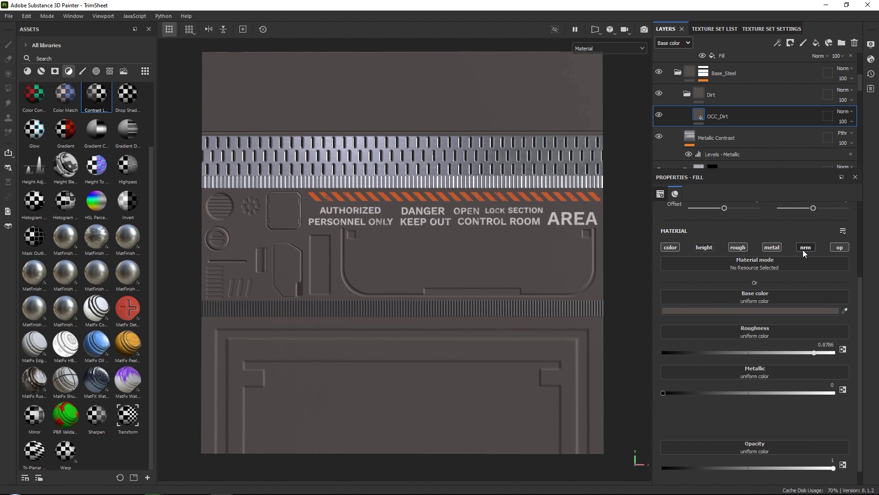
pyautogui.click(838, 247)
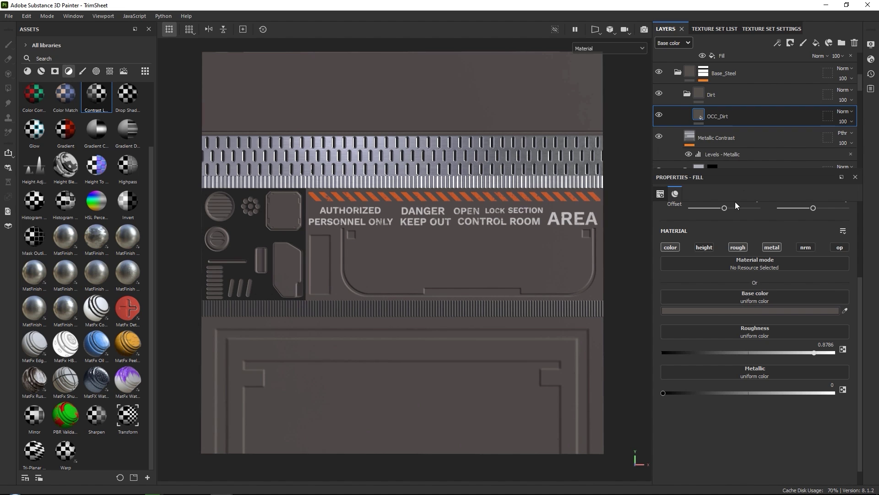
# Add a black mask to the OCC_Dirt layer and apply the Sharp Dirt smart mask to it.
pyautogui.click(790, 44)
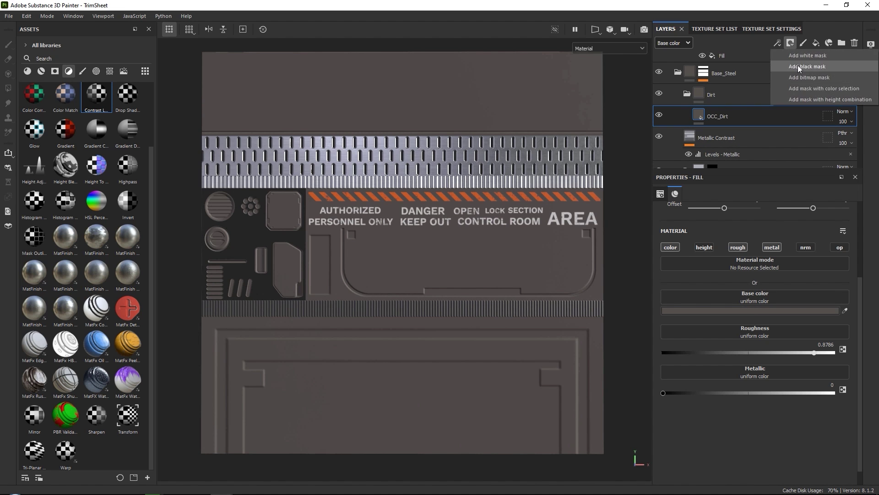
pyautogui.click(799, 67)
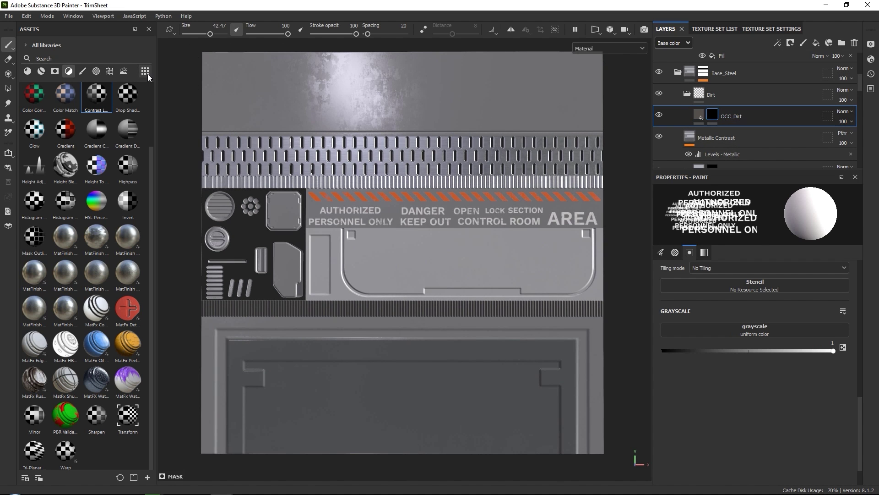
pyautogui.click(55, 71)
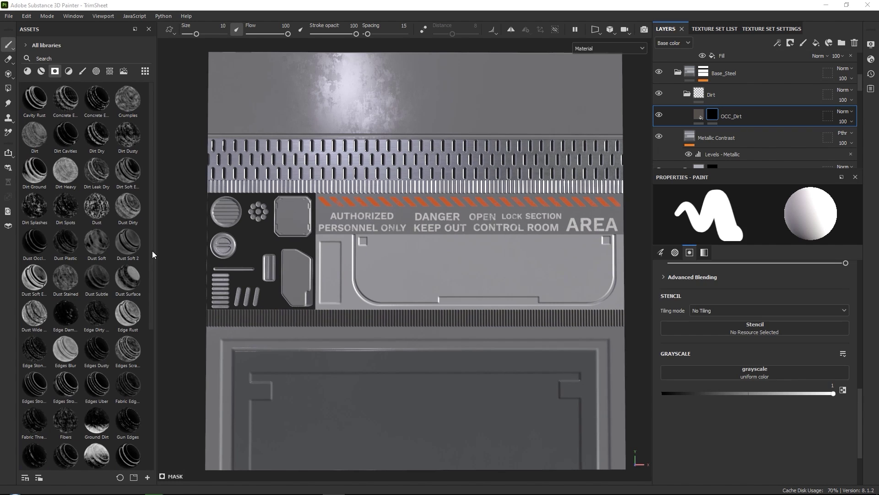
pyautogui.scroll(-5, 149, 276)
pyautogui.scroll(-2, 140, 380)
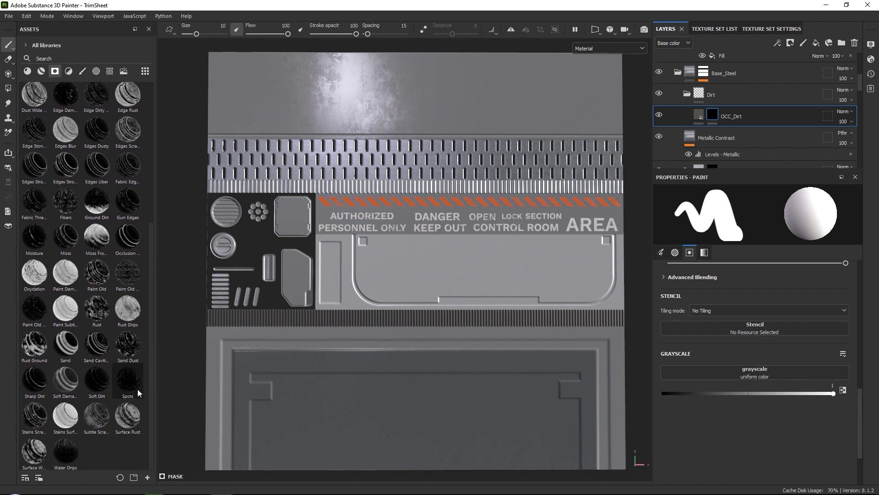
pyautogui.moveTo(35, 385); pyautogui.dragTo(741, 113)
# Assign the Master_Anchor anchor point to both the Micro Normal and Micro Height inputs of OCC_Dirt's Dirt generator.
pyautogui.keyDown('alt'); pyautogui.moveTo(392, 261); pyautogui.dragTo(424, 218, button='middle'); pyautogui.keyUp('alt')
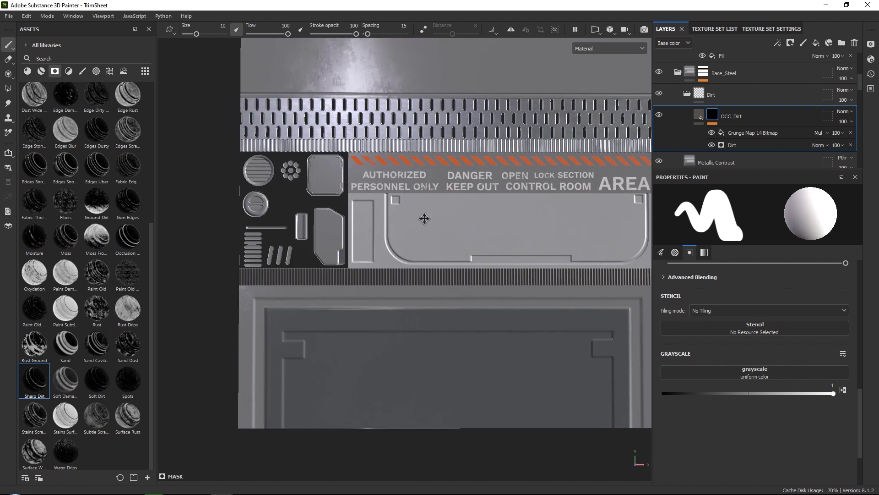
pyautogui.scroll(6, 361, 268)
pyautogui.moveTo(414, 231)
pyautogui.keyDown('alt'); pyautogui.mouseDown()
pyautogui.moveTo(395, 228)
pyautogui.moveTo(401, 223)
pyautogui.mouseUp(); pyautogui.keyUp('alt')
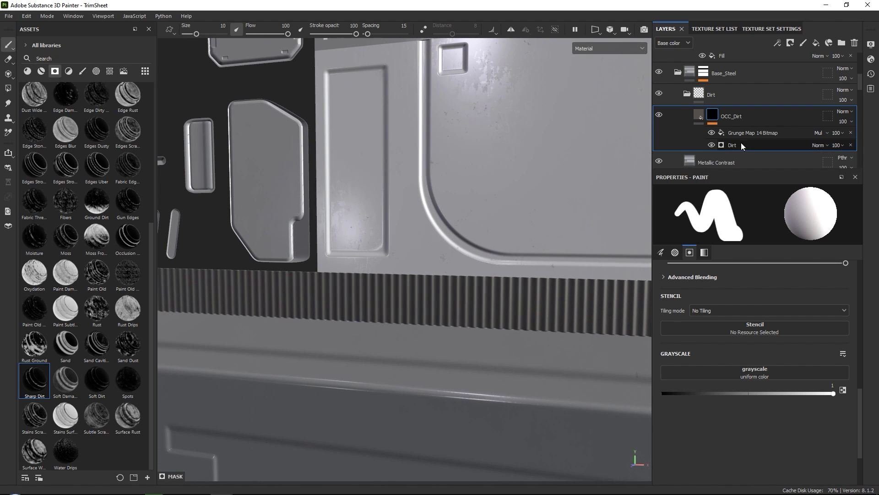
pyautogui.click(728, 145)
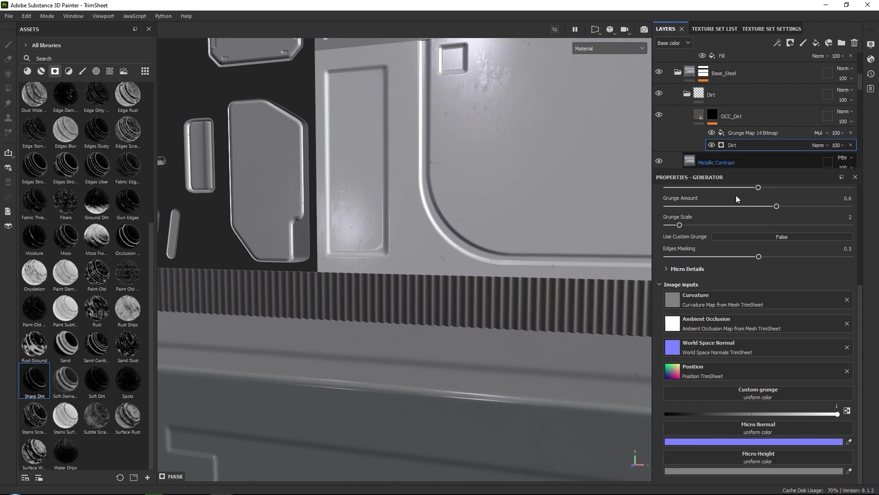
pyautogui.click(762, 429)
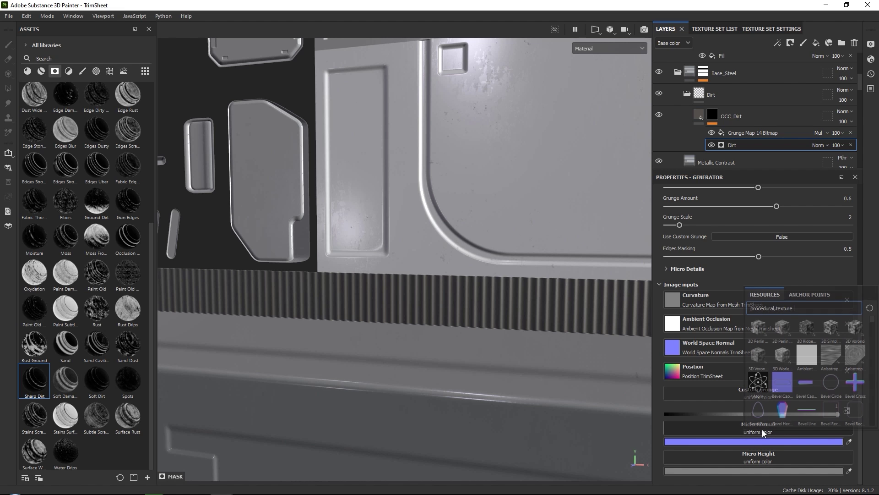
pyautogui.click(808, 295)
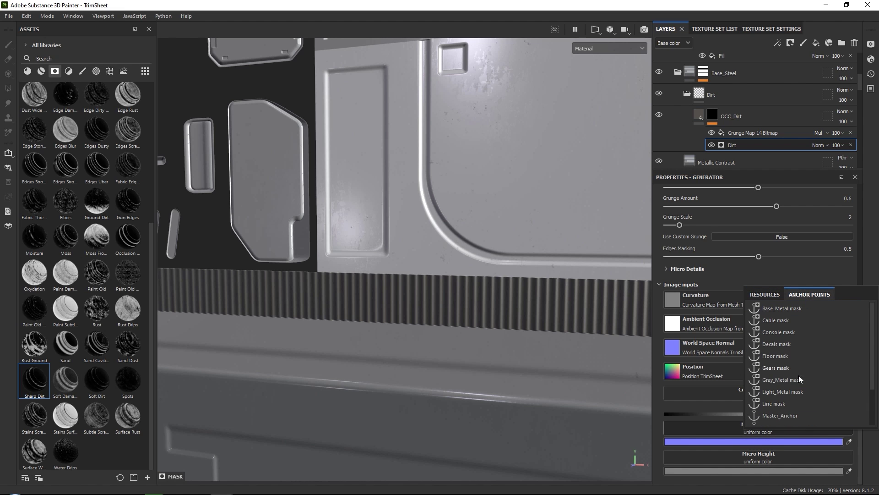
pyautogui.click(777, 414)
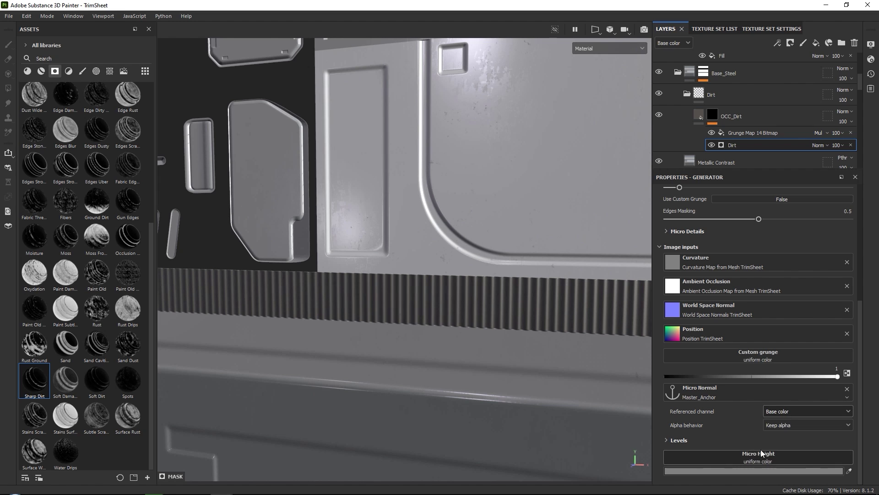
pyautogui.click(760, 449)
pyautogui.click(810, 321)
pyautogui.scroll(-5, 792, 373)
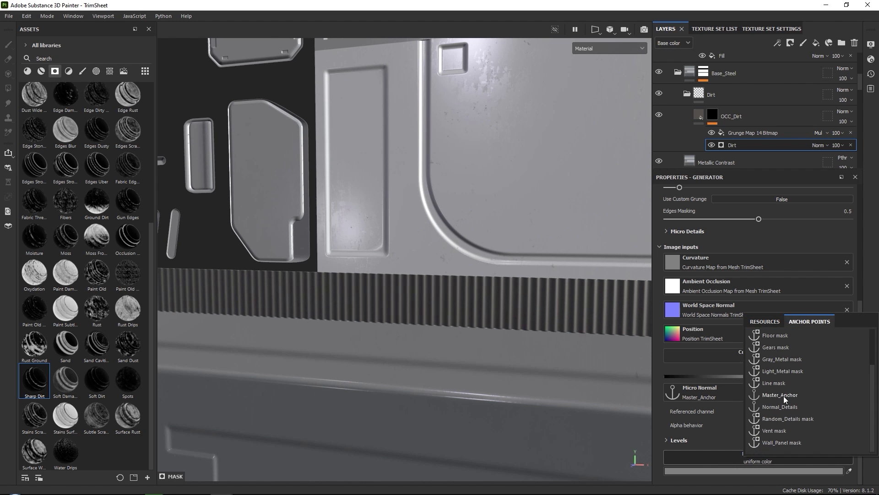
pyautogui.click(777, 394)
# Set the referenced channel to Normal for the Micro Normal input and to Height for the Micro Height input.
pyautogui.scroll(-3, 730, 399)
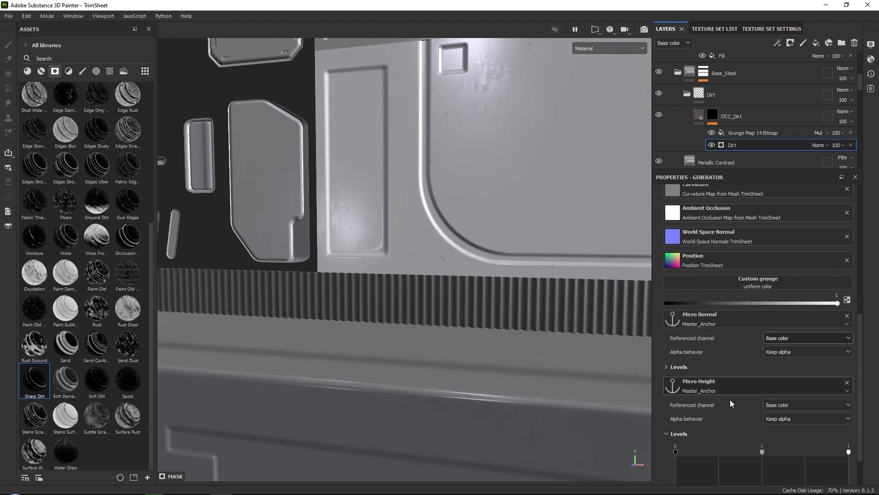
pyautogui.click(783, 338)
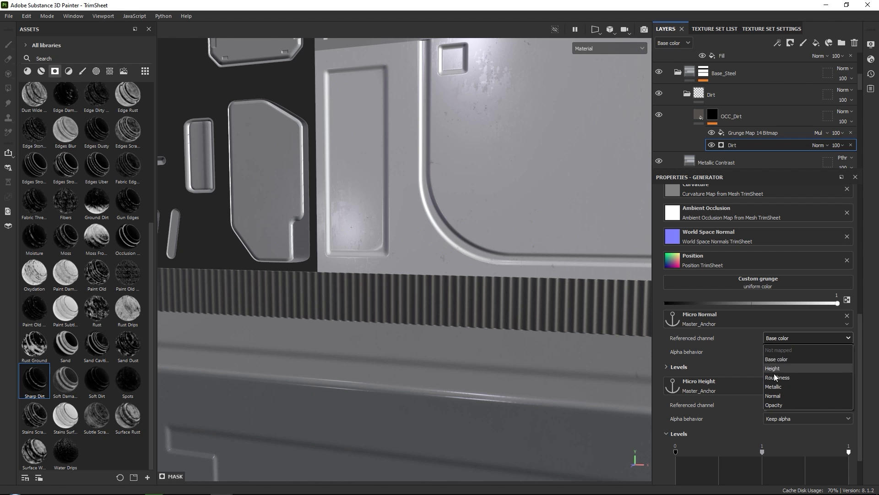
pyautogui.click(779, 396)
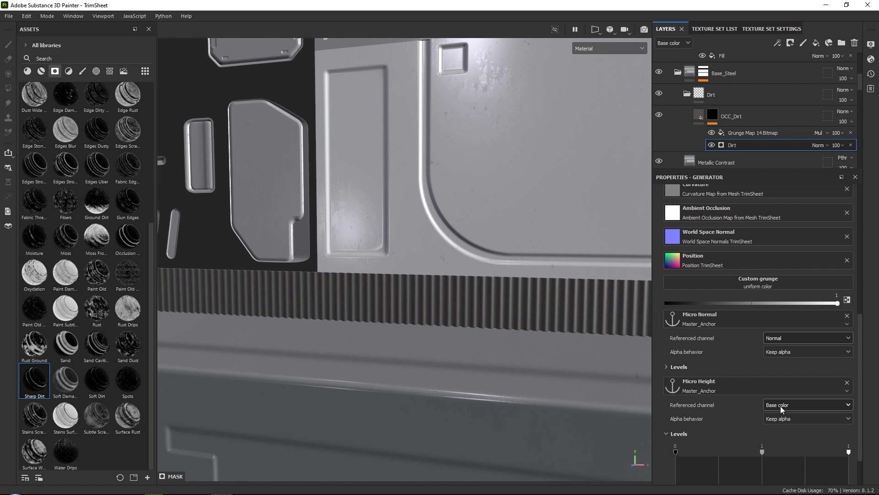
pyautogui.click(780, 406)
pyautogui.click(780, 434)
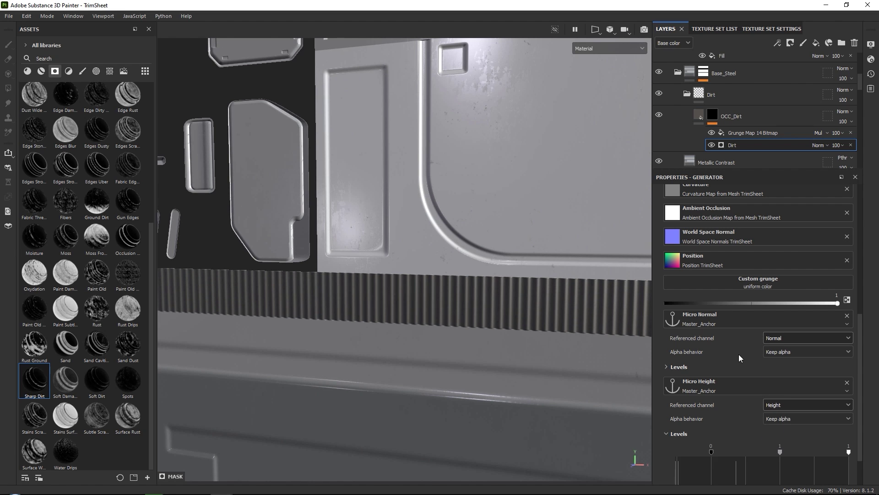
# Enable Micro Height and Micro Normal in the Dirt generator's micro details.
pyautogui.scroll(5, 738, 354)
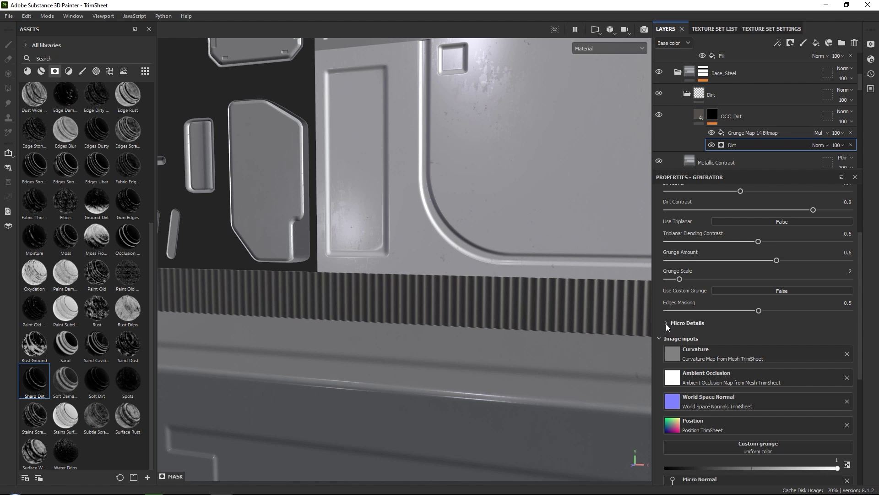
pyautogui.click(666, 322)
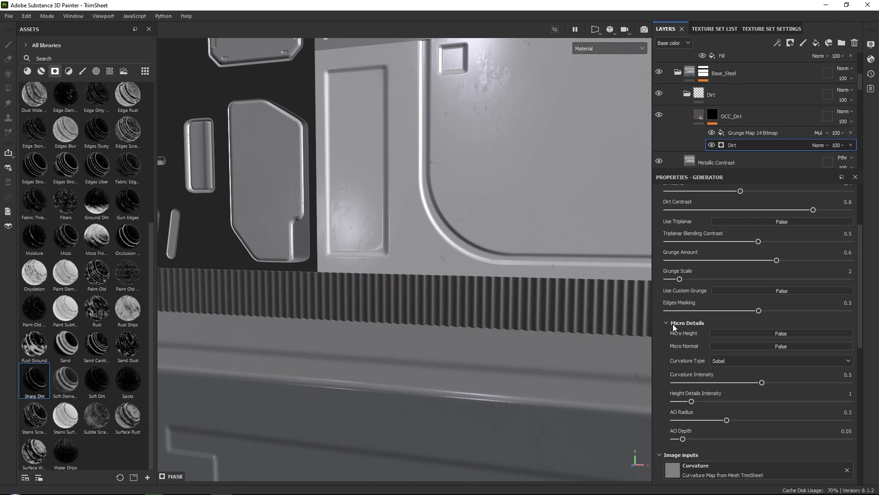
pyautogui.click(768, 334)
pyautogui.click(771, 345)
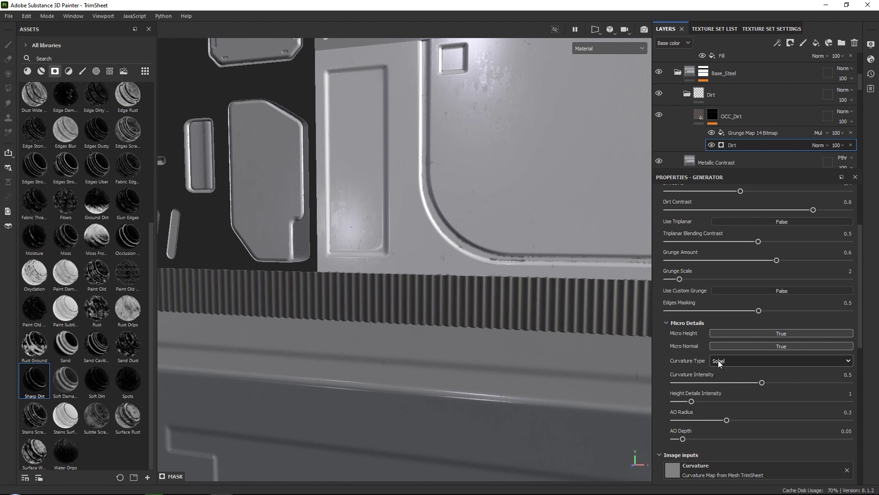
# Set the Dirt generator's AO Radius to 0.42 and increase its Height Details Intensity.
pyautogui.keyDown('alt'); pyautogui.moveTo(399, 183); pyautogui.dragTo(455, 222, button='middle'); pyautogui.keyUp('alt')
pyautogui.keyDown('alt'); pyautogui.moveTo(455, 221); pyautogui.dragTo(436, 179); pyautogui.keyUp('alt')
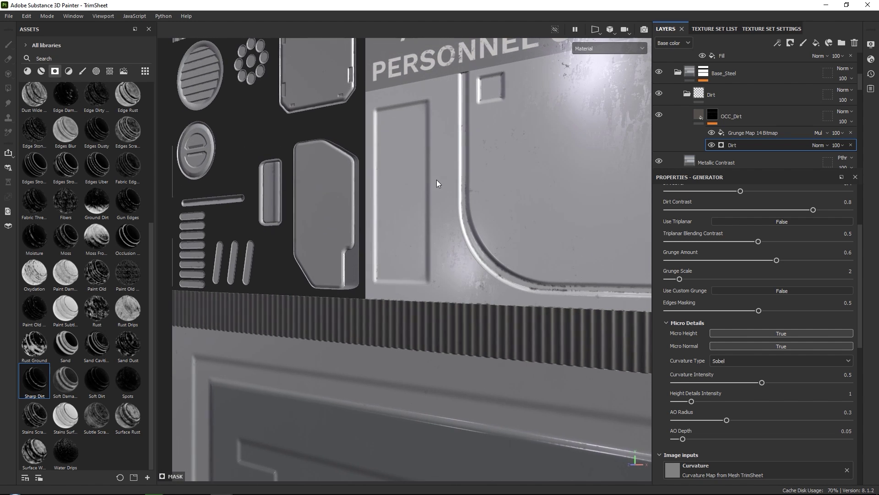
pyautogui.keyDown('alt'); pyautogui.moveTo(477, 254); pyautogui.dragTo(520, 299); pyautogui.keyUp('alt')
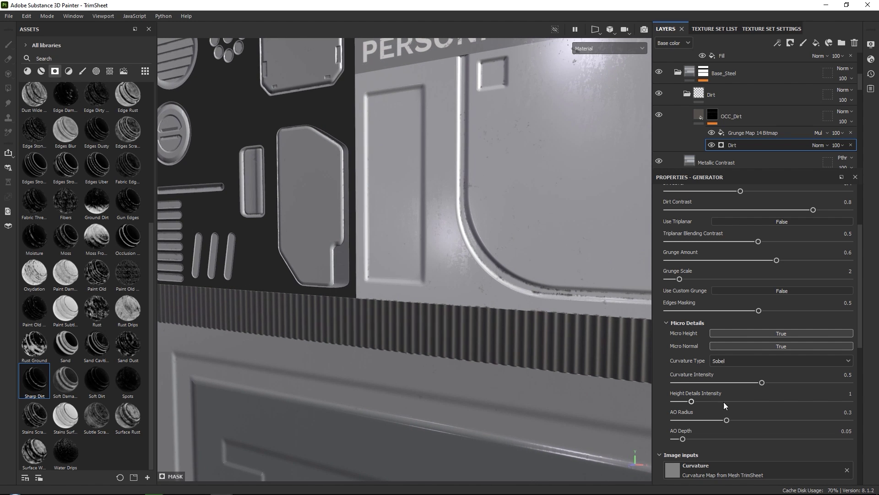
pyautogui.moveTo(727, 420); pyautogui.dragTo(749, 423)
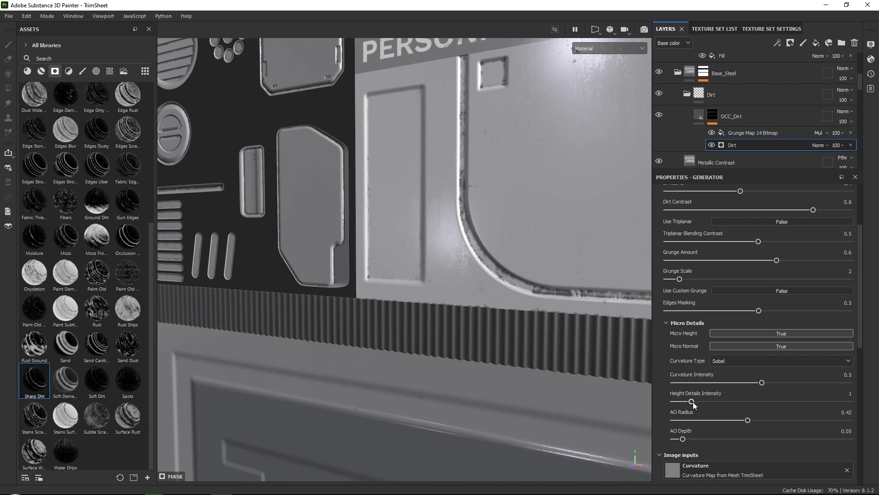
pyautogui.moveTo(692, 402); pyautogui.dragTo(728, 402)
# Set the generator's Dirt Level to 0.43 and lower its Dirt Contrast.
pyautogui.scroll(4, 713, 404)
pyautogui.moveTo(741, 288)
pyautogui.mouseDown()
pyautogui.moveTo(757, 292)
pyautogui.moveTo(749, 291)
pyautogui.mouseUp()
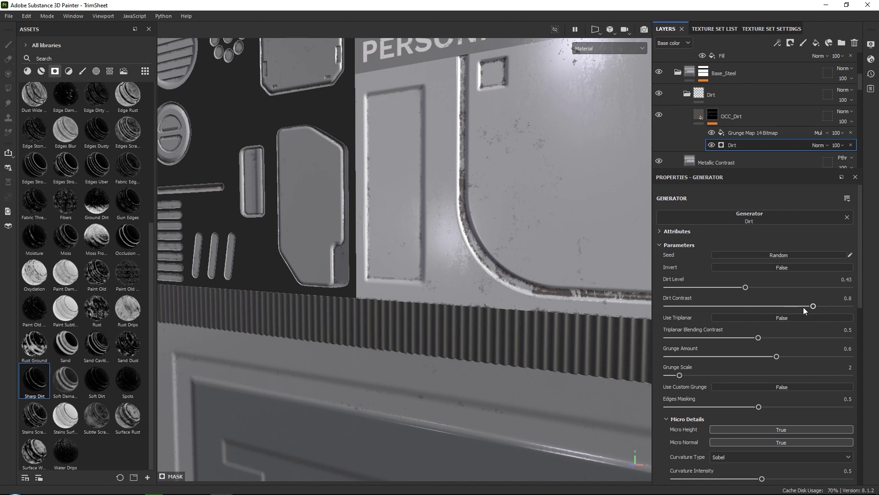
pyautogui.moveTo(803, 307); pyautogui.dragTo(781, 309)
# Lighten the OCC_Dirt fill's base color to the gray-brown 857F7B.
pyautogui.scroll(-3, 372, 230)
pyautogui.keyDown('alt'); pyautogui.moveTo(372, 229); pyautogui.dragTo(419, 223); pyautogui.keyUp('alt')
pyautogui.scroll(2, 419, 223)
pyautogui.click(699, 115)
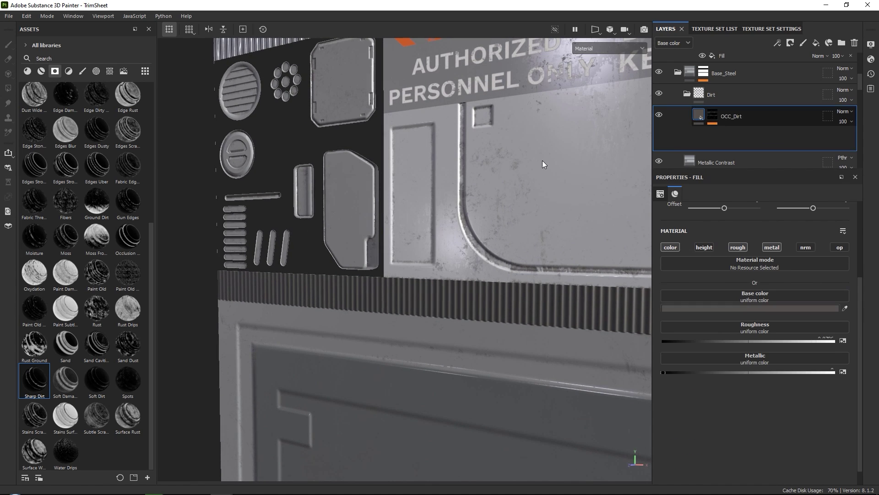
pyautogui.scroll(2, 542, 160)
pyautogui.click(704, 311)
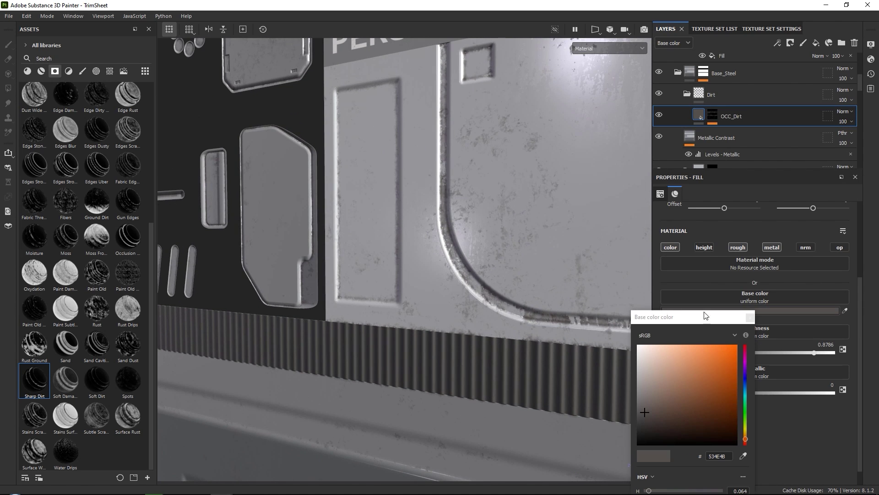
pyautogui.click(644, 397)
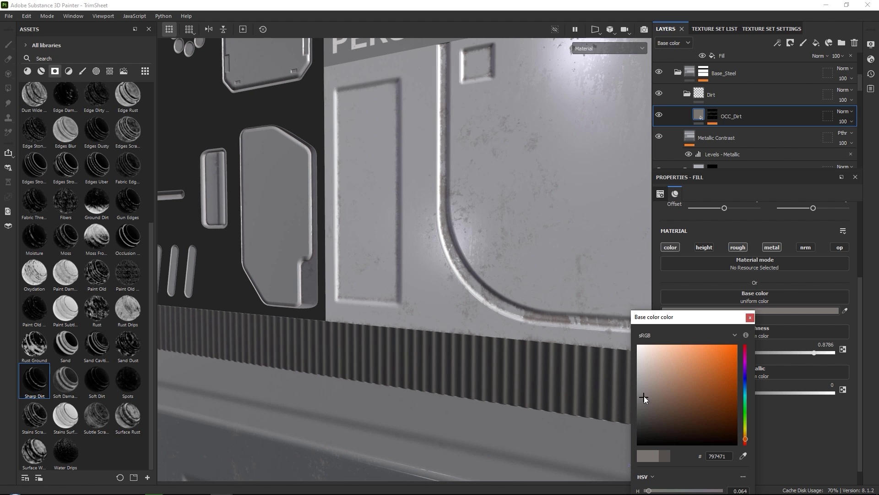
pyautogui.click(644, 391)
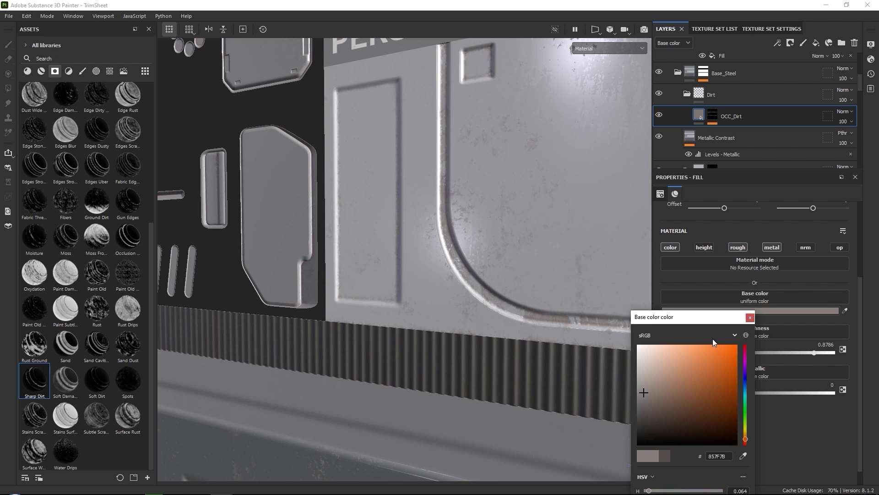
pyautogui.click(750, 317)
# Add a fill layer above OCC_Dirt in the Dirt folder and name it Edge_Highlights.
pyautogui.scroll(-2, 492, 195)
pyautogui.scroll(-3, 493, 195)
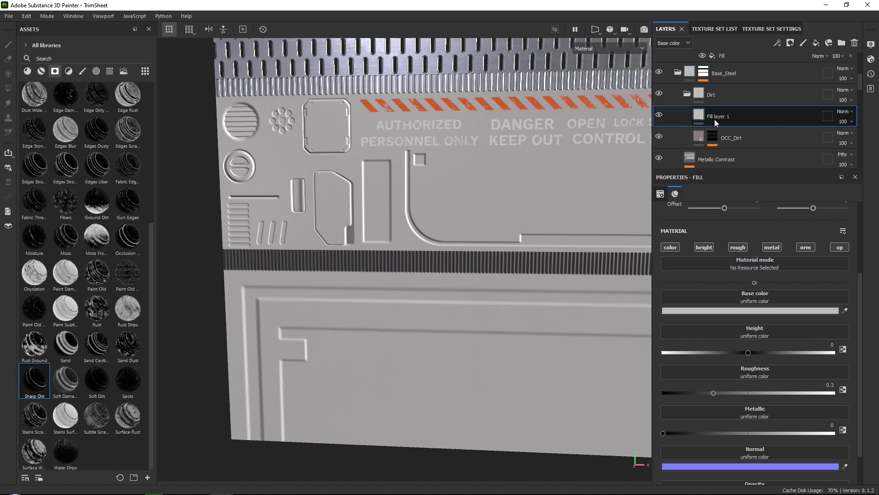
pyautogui.doubleClick(716, 118)
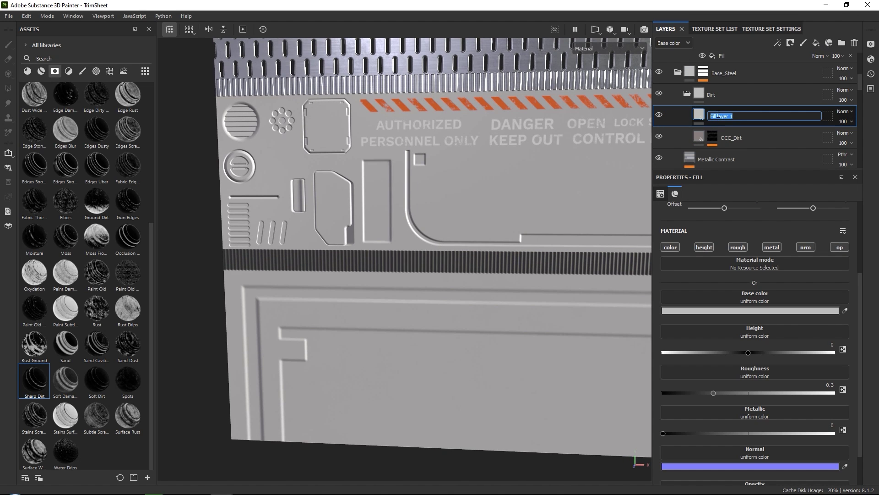
pyautogui.write('Edge_Highlights')
pyautogui.press('Return')
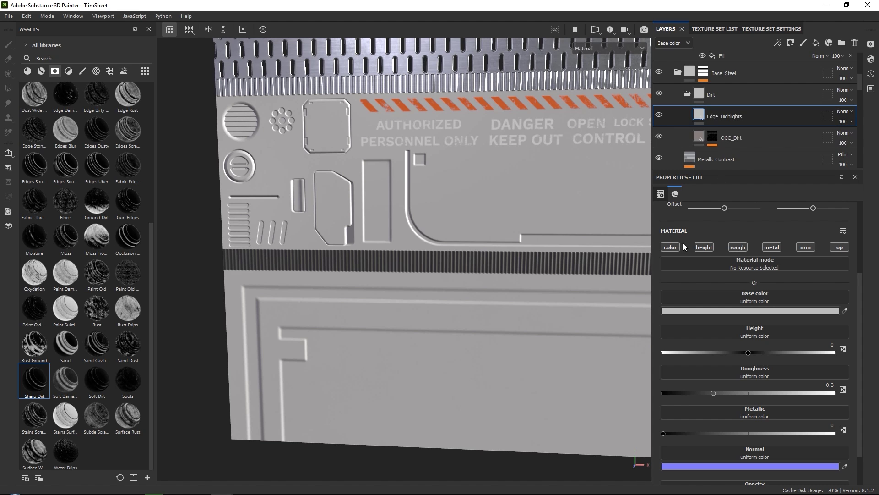
# Give the Edge_Highlights fill a near-white base color and set its roughness to 0.5858.
pyautogui.click(714, 310)
pyautogui.click(639, 358)
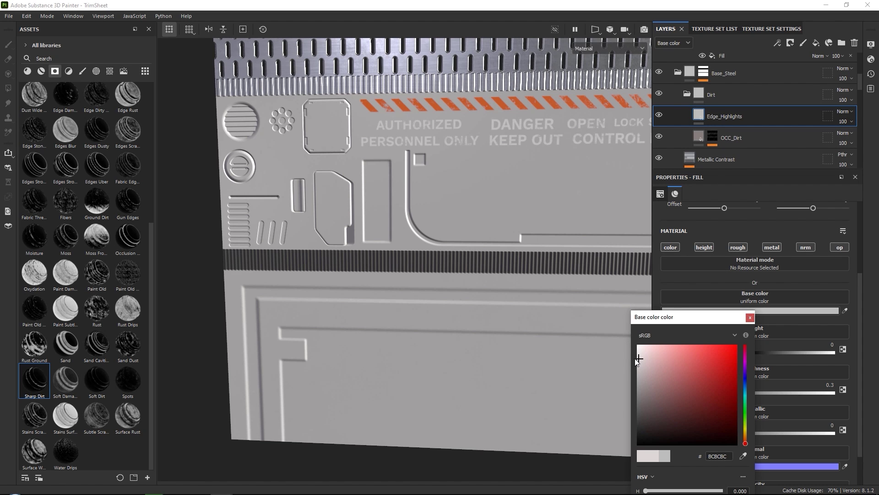
pyautogui.click(750, 317)
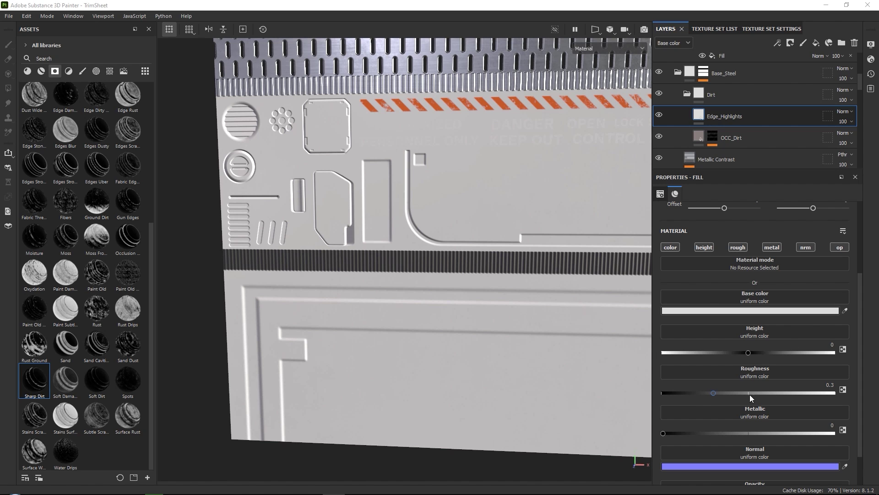
pyautogui.click(763, 392)
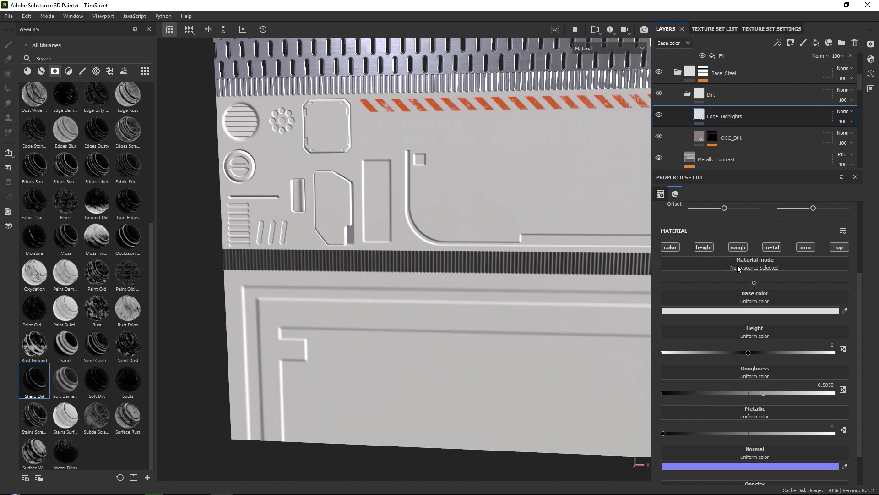
# Turn off the height, metallic, normal and opacity channels of the Edge_Highlights fill.
pyautogui.click(704, 247)
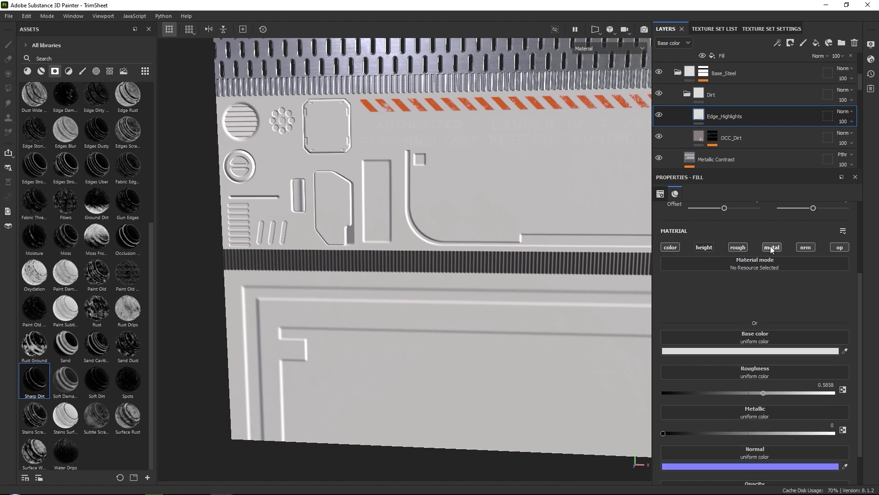
pyautogui.click(772, 247)
pyautogui.click(805, 247)
pyautogui.click(839, 247)
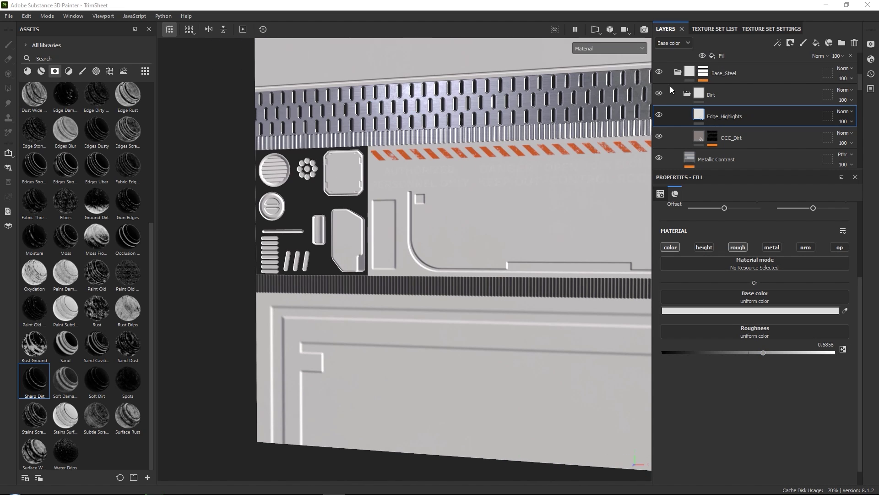
# Give the Edge_Highlights fill a black mask driven by a Curvature generator.
pyautogui.click(791, 43)
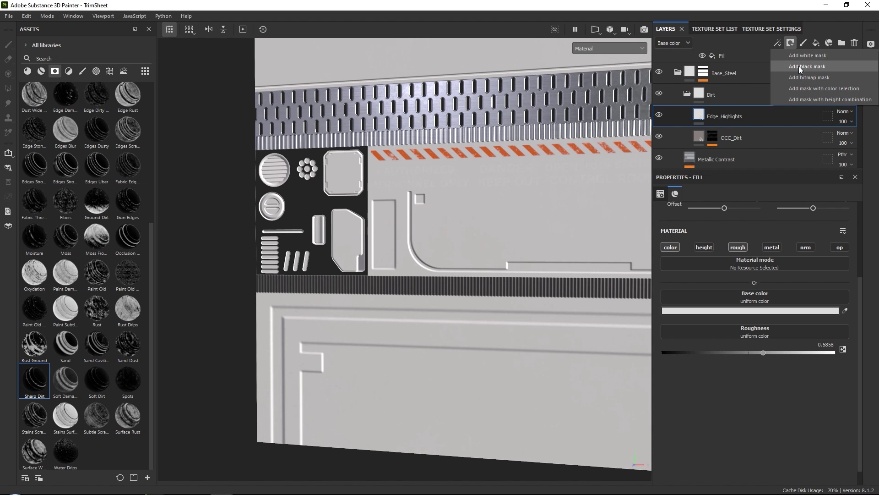
pyautogui.click(798, 66)
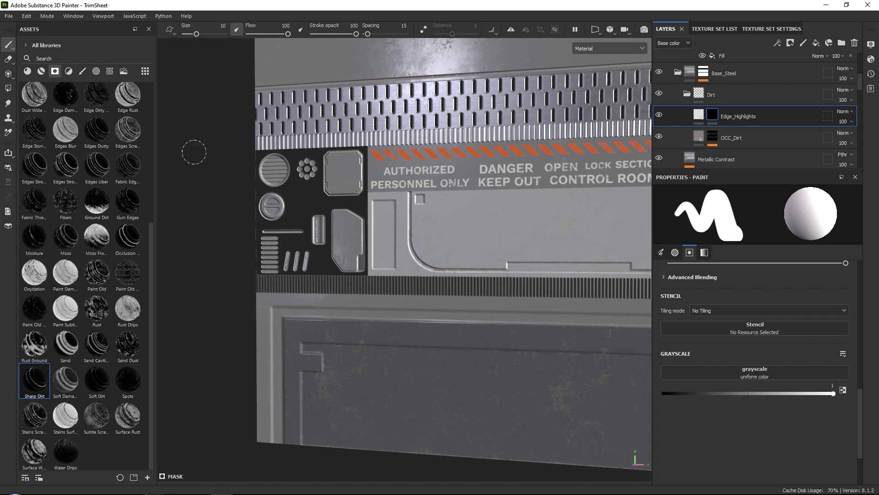
pyautogui.click(778, 43)
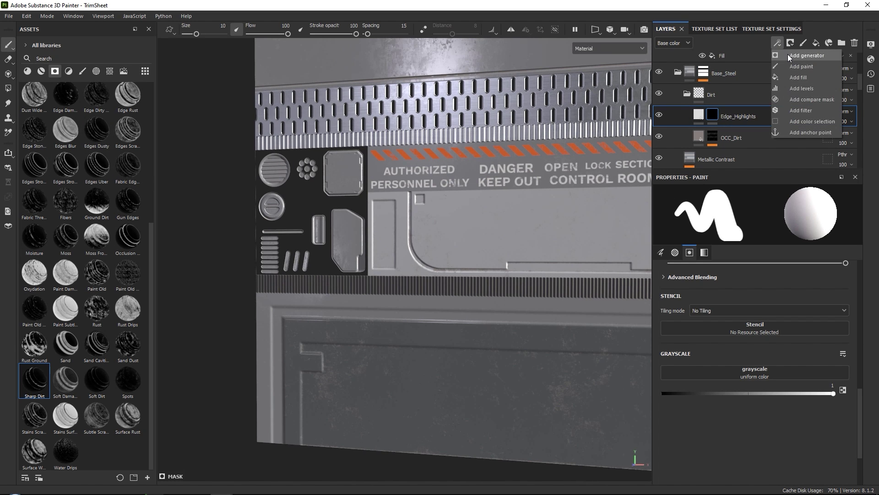
pyautogui.click(788, 54)
pyautogui.click(769, 220)
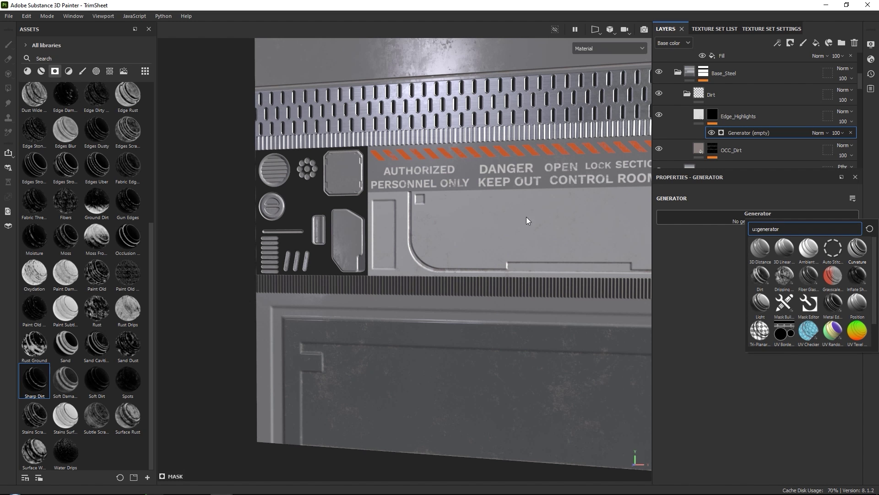
pyautogui.click(857, 250)
# Enable micro details in the Curvature generator and assign Master_Anchor to both the Micro Normal and Micro Height inputs.
pyautogui.scroll(6, 370, 284)
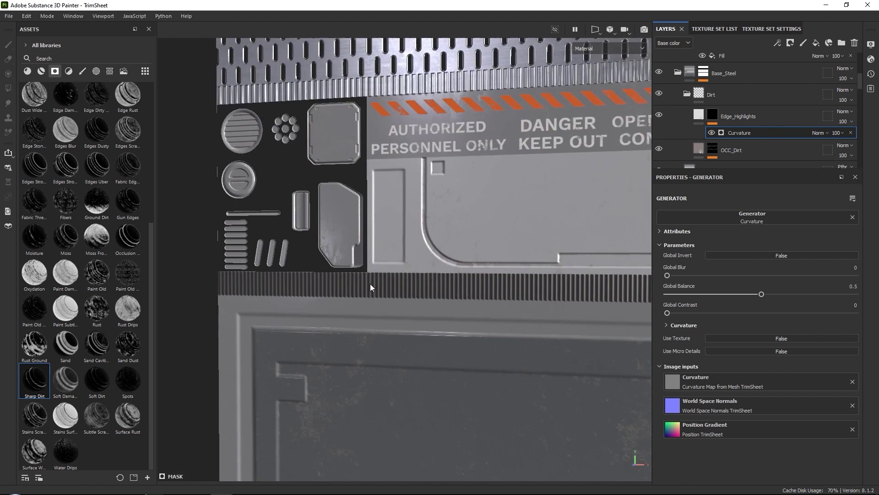
pyautogui.keyDown('alt'); pyautogui.moveTo(421, 278); pyautogui.dragTo(456, 283); pyautogui.keyUp('alt')
pyautogui.click(770, 350)
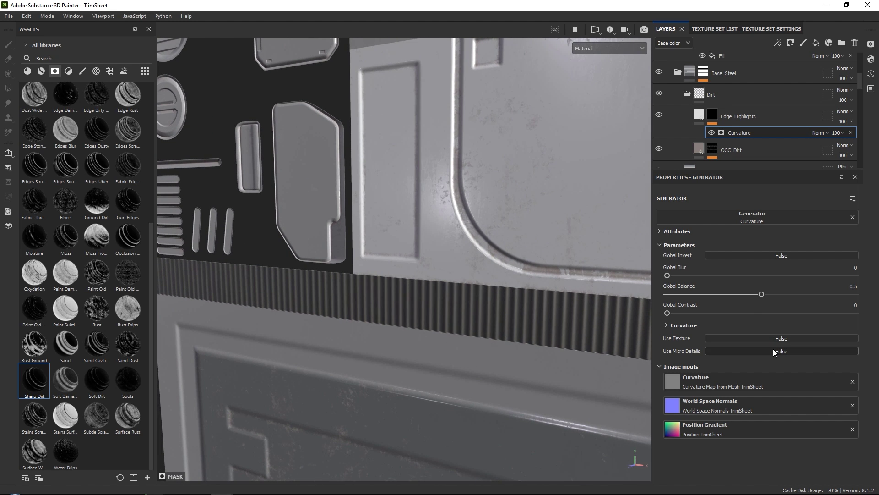
pyautogui.click(773, 348)
pyautogui.scroll(-2, 707, 350)
pyautogui.click(740, 353)
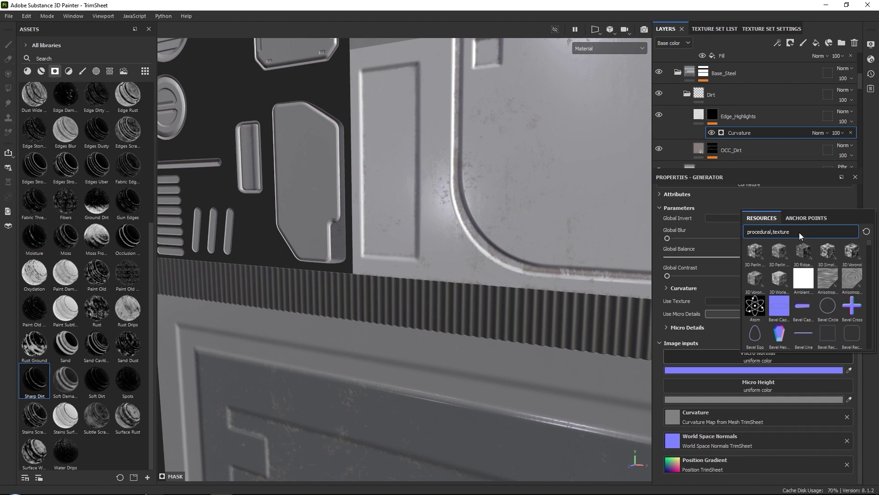
pyautogui.click(800, 218)
pyautogui.click(777, 339)
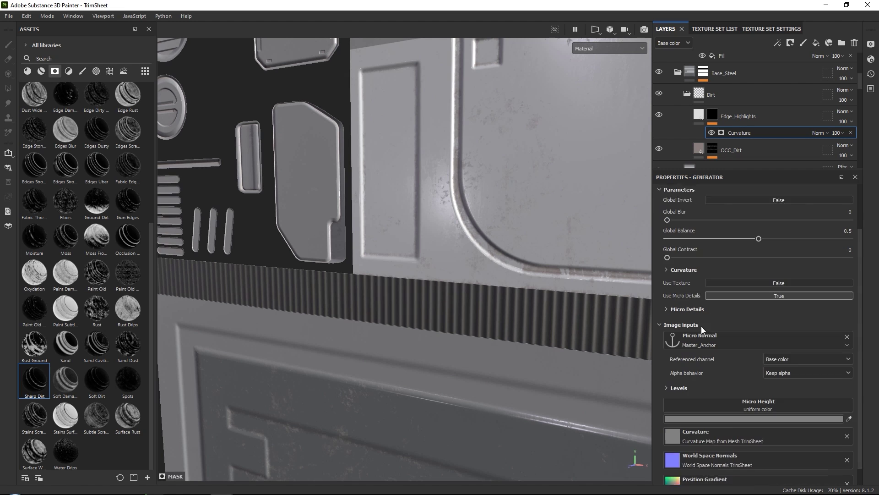
pyautogui.scroll(-1, 702, 326)
pyautogui.click(751, 389)
pyautogui.click(810, 253)
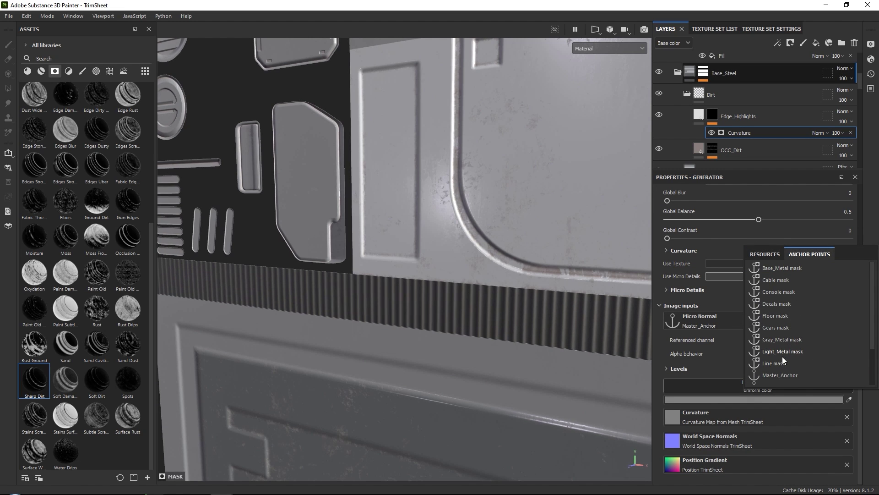
pyautogui.click(781, 378)
# Set the referenced channel to Normal for the Micro Normal input and to Height for the Micro Height input.
pyautogui.scroll(-2, 765, 339)
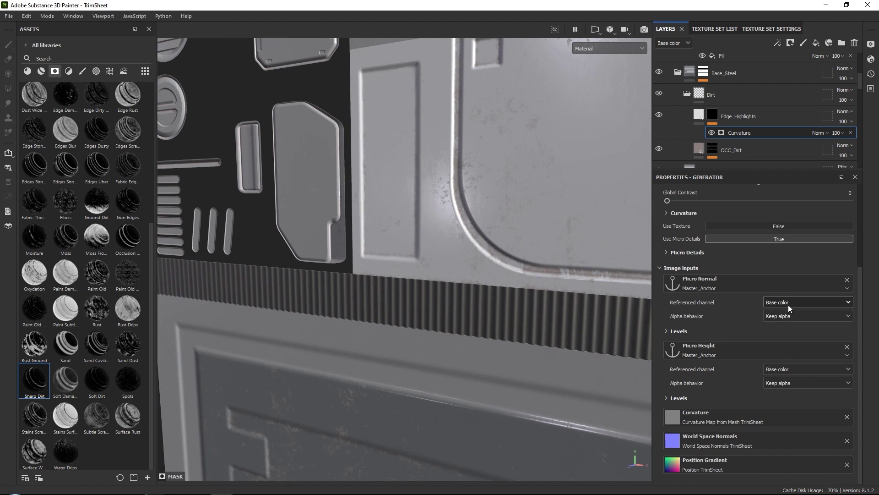
pyautogui.click(788, 303)
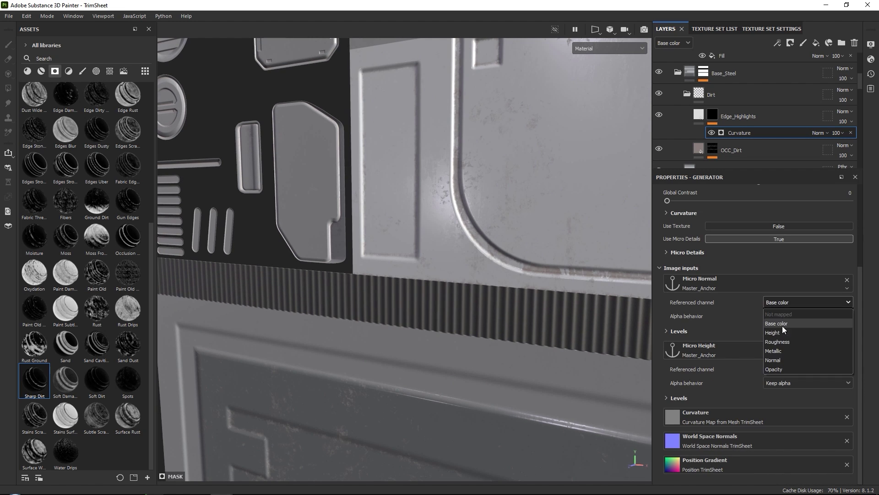
pyautogui.click(780, 360)
pyautogui.click(778, 370)
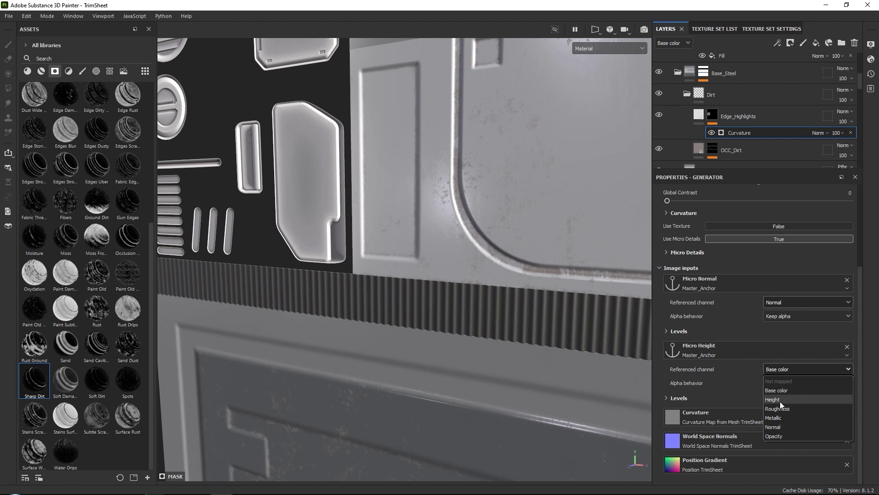
pyautogui.click(779, 401)
# Compare the model with and without Edge_Highlights and set the Curvature generator's global balance to 0.33.
pyautogui.keyDown('alt'); pyautogui.moveTo(409, 245); pyautogui.dragTo(477, 151); pyautogui.keyUp('alt')
pyautogui.click(660, 114)
pyautogui.click(660, 114)
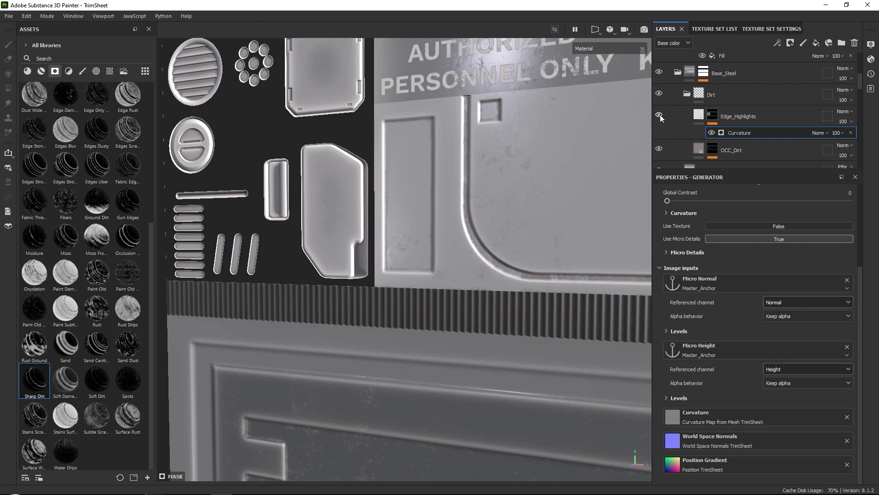
pyautogui.click(660, 115)
pyautogui.click(660, 114)
pyautogui.scroll(3, 727, 284)
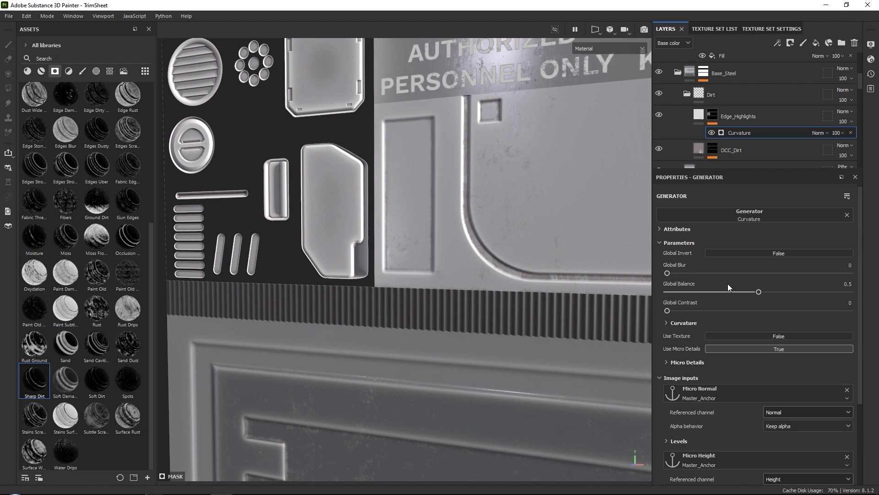
pyautogui.moveTo(758, 291); pyautogui.dragTo(729, 291)
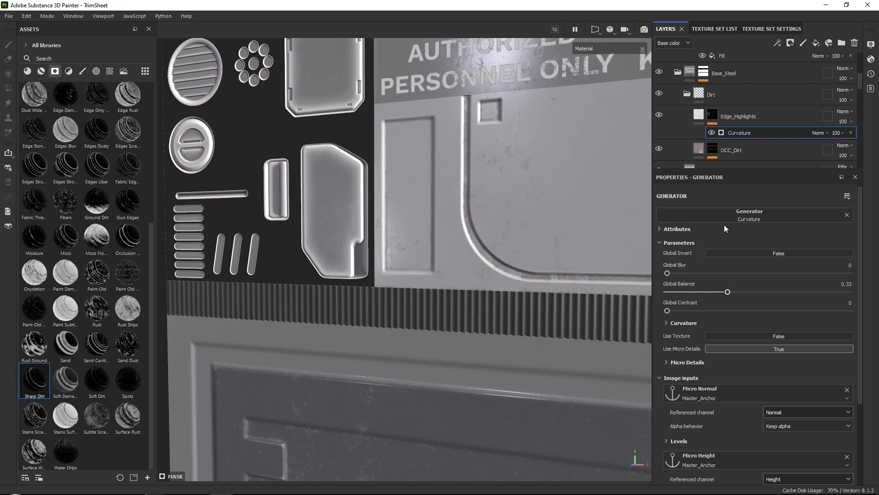
# Lower the Curvature generator's opacity in the Edge_Highlights mask and collapse the Dirt folder.
pyautogui.click(841, 133)
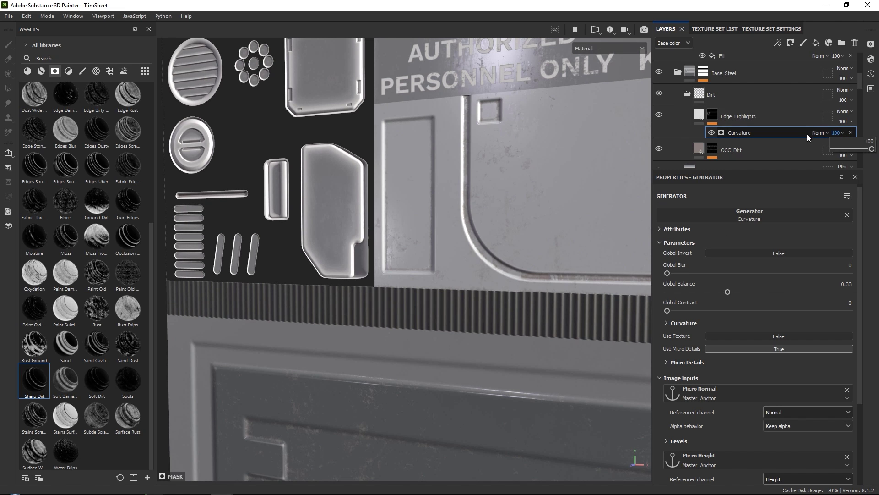
pyautogui.moveTo(864, 151)
pyautogui.mouseDown()
pyautogui.moveTo(832, 150)
pyautogui.moveTo(849, 151)
pyautogui.mouseUp()
pyautogui.click(739, 96)
pyautogui.click(687, 92)
# Examine the whole trim sheet under changing view angles, checking the dirt, edge highlights and decals.
pyautogui.scroll(-2, 443, 196)
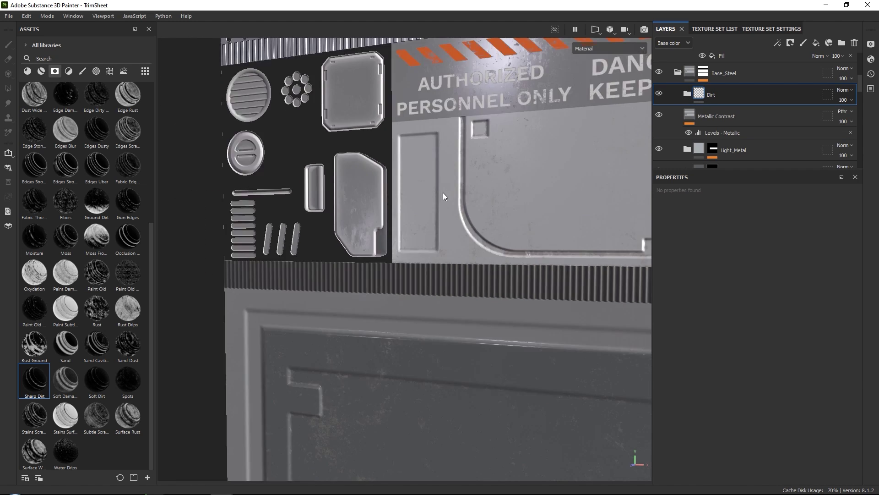
pyautogui.scroll(-5, 445, 197)
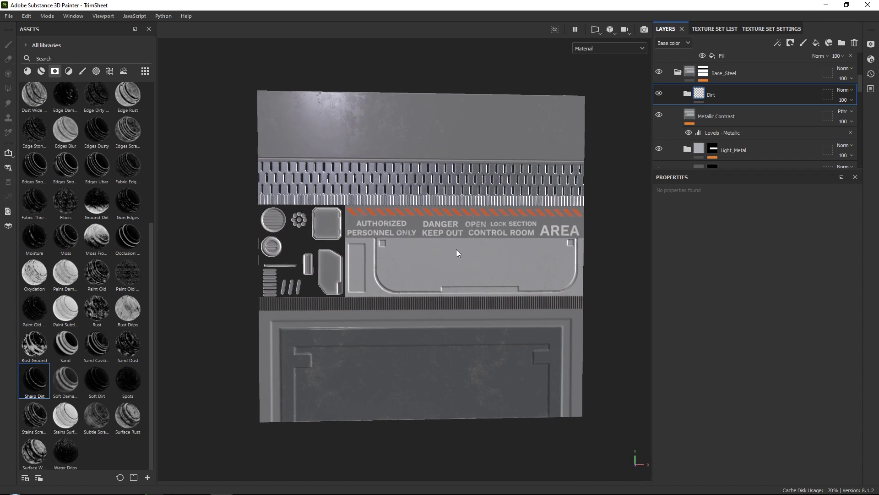
pyautogui.keyDown('alt'); pyautogui.moveTo(456, 249); pyautogui.dragTo(448, 287, button='right'); pyautogui.keyUp('alt')
pyautogui.keyDown('alt'); pyautogui.moveTo(448, 287); pyautogui.dragTo(429, 251); pyautogui.keyUp('alt')
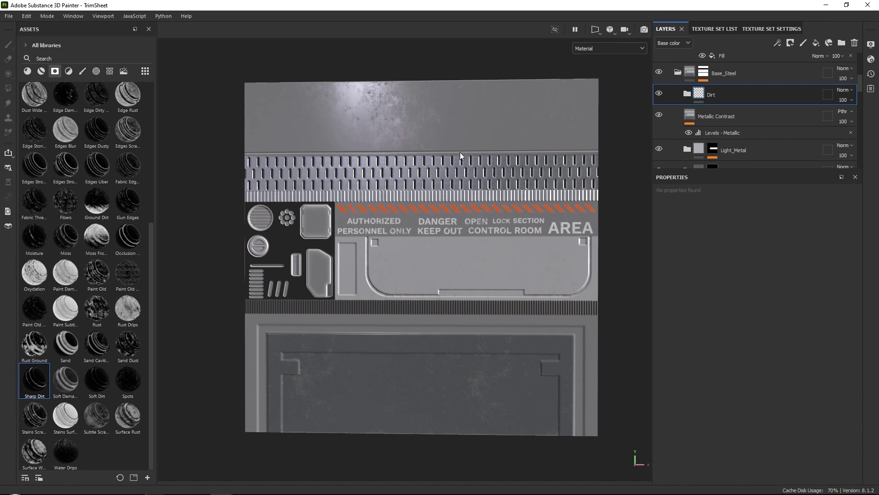
pyautogui.keyDown('alt'); pyautogui.moveTo(441, 155); pyautogui.dragTo(441, 207, button='right'); pyautogui.keyUp('alt')
pyautogui.keyDown('alt'); pyautogui.moveTo(442, 208); pyautogui.dragTo(438, 200, button='middle'); pyautogui.keyUp('alt')
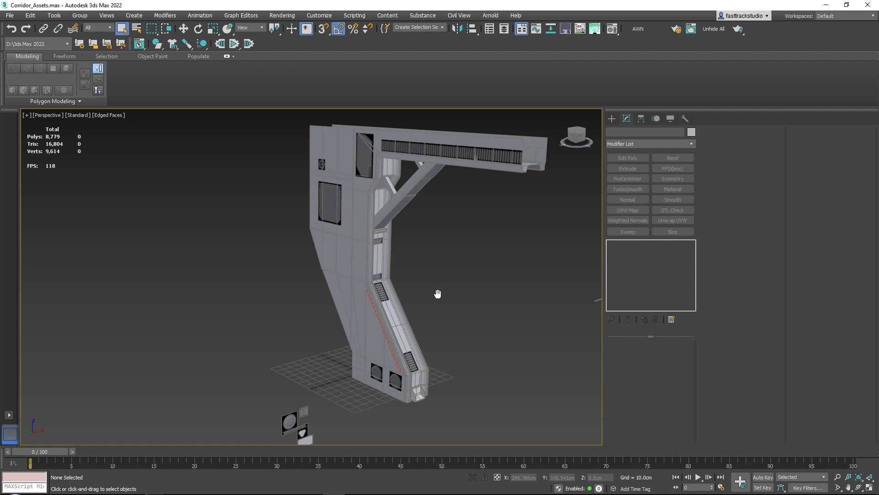
pyautogui.moveTo(438, 293)
pyautogui.mouseDown(button='middle')
pyautogui.moveTo(429, 296)
pyautogui.moveTo(443, 303)
pyautogui.moveTo(438, 297)
pyautogui.mouseUp(button='middle')
# In 3ds Max, inspect the corridor pillar mesh and the separate trim panel planes placed on its side.
pyautogui.moveTo(418, 259); pyautogui.dragTo(408, 270, button='middle')
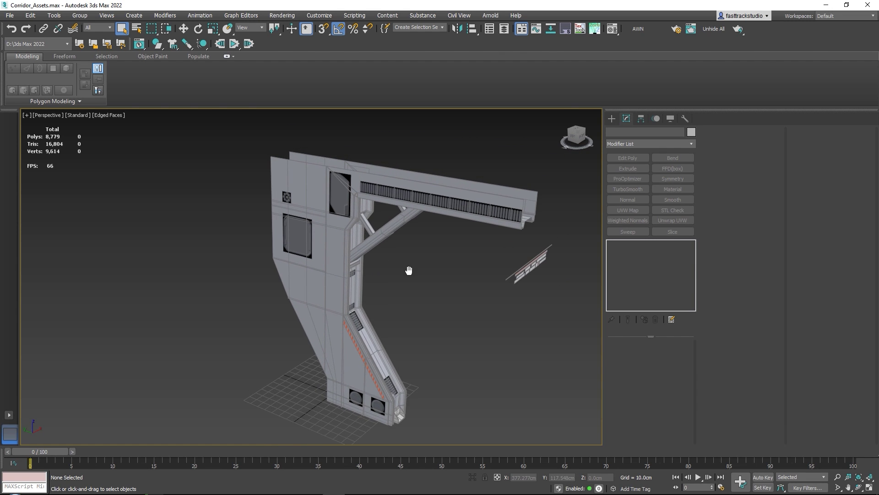
pyautogui.click(376, 260)
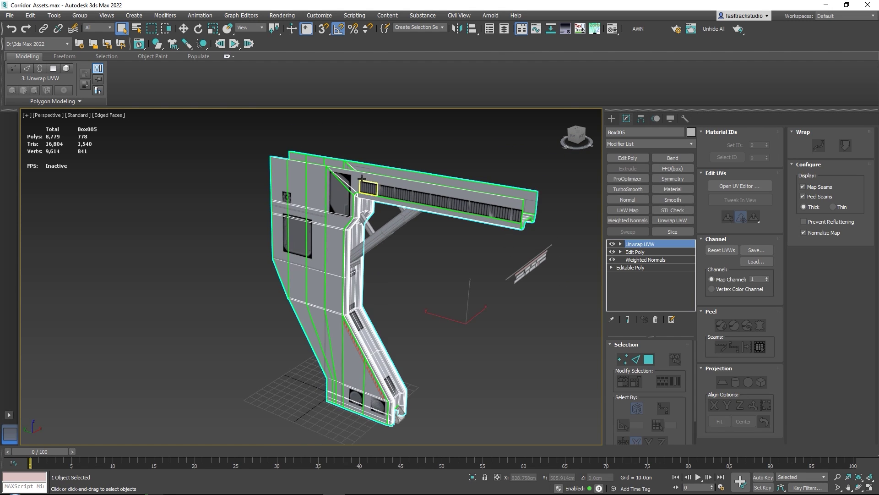
pyautogui.scroll(4, 360, 183)
pyautogui.keyDown('alt'); pyautogui.moveTo(387, 249); pyautogui.dragTo(307, 201, button='middle'); pyautogui.keyUp('alt')
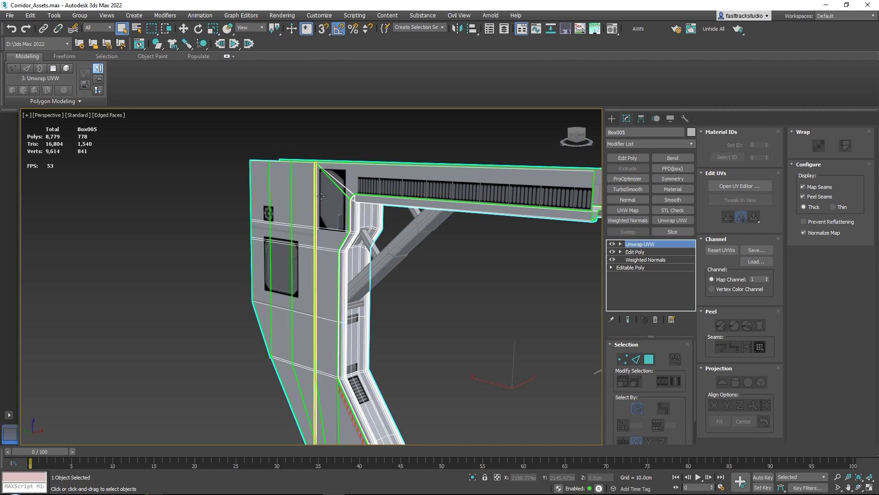
pyautogui.click(326, 198)
pyautogui.scroll(2, 279, 242)
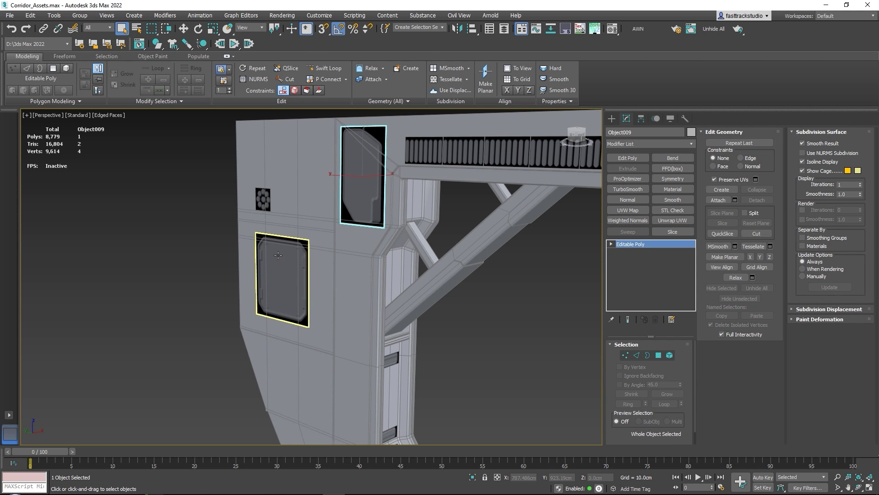
pyautogui.click(278, 255)
pyautogui.click(263, 199)
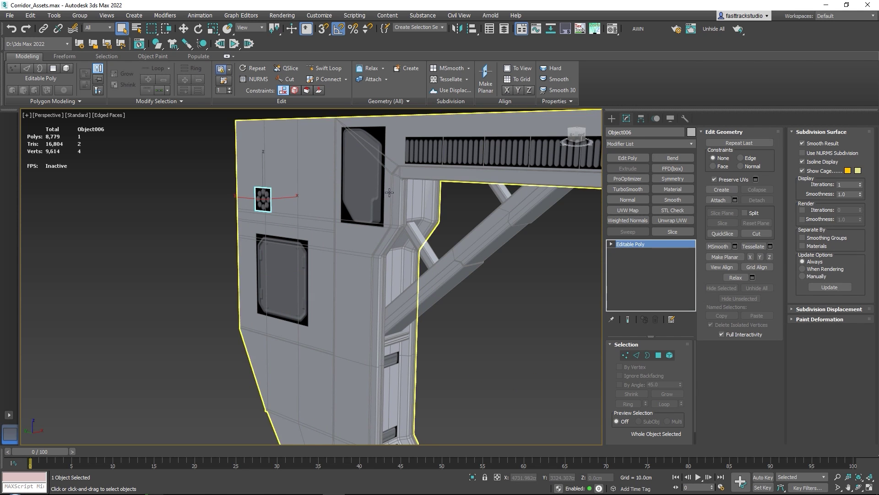
pyautogui.scroll(-3, 403, 270)
pyautogui.moveTo(403, 270); pyautogui.dragTo(350, 163, button='middle')
pyautogui.click(309, 209)
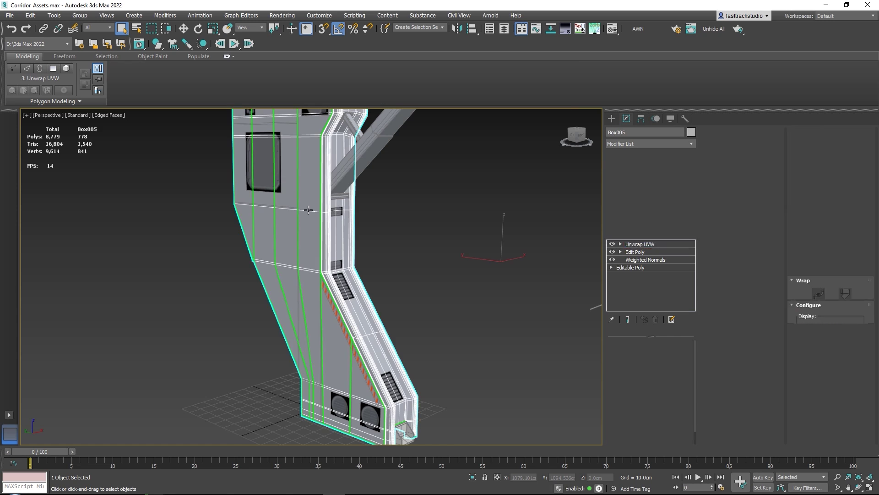
pyautogui.moveTo(384, 239); pyautogui.dragTo(387, 337, button='middle')
# Open the UV editor for the pillar, examine how its UVs lie over the trim sheet texture, and close the editor.
pyautogui.click(727, 186)
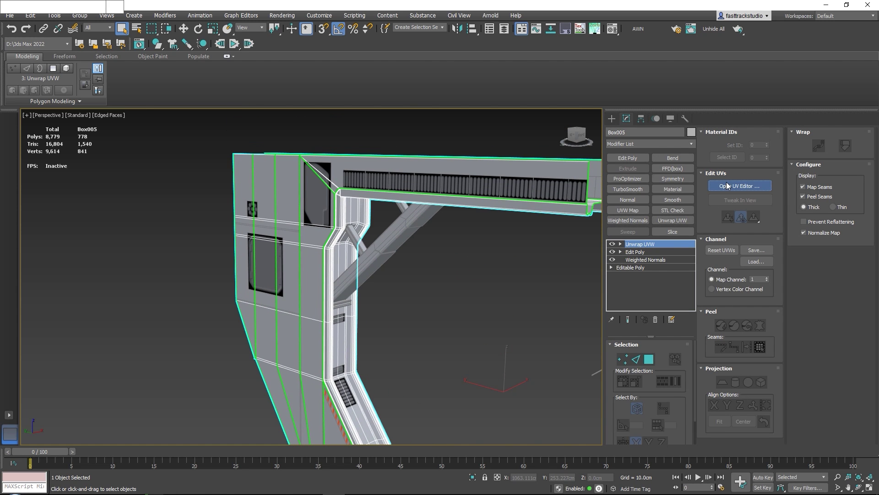
pyautogui.click(728, 185)
pyautogui.scroll(4, 204, 223)
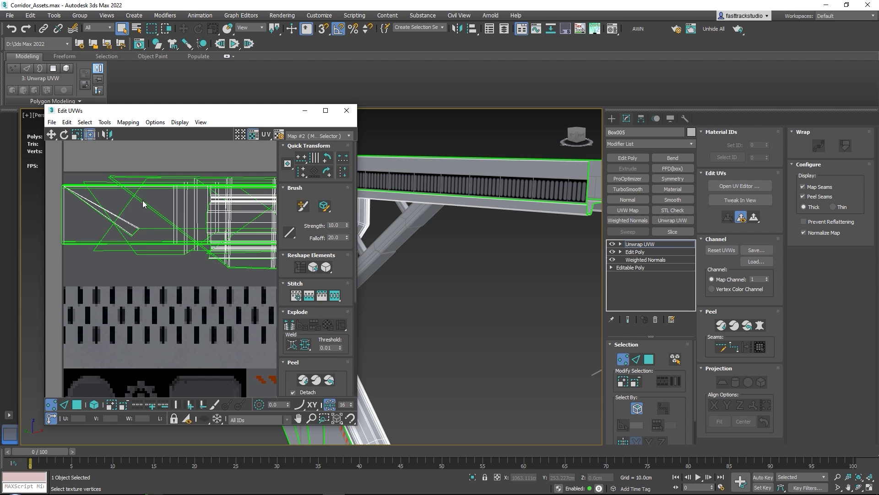
pyautogui.scroll(-5, 143, 203)
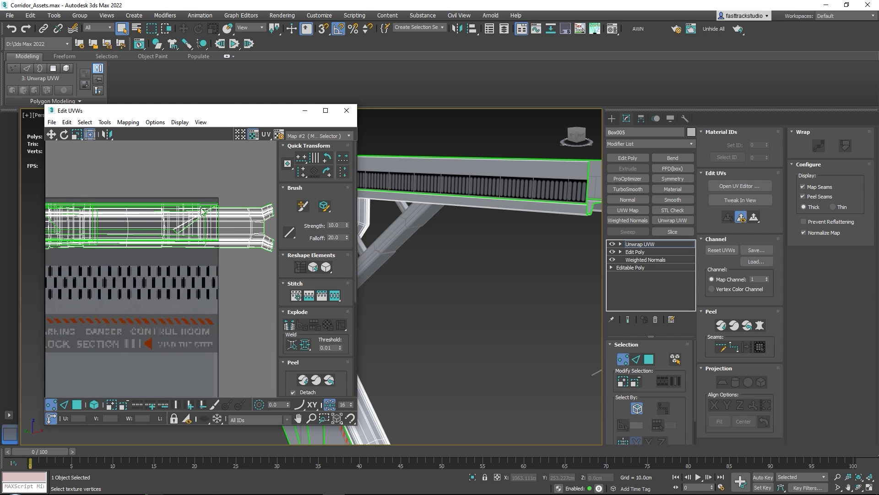
pyautogui.moveTo(442, 256); pyautogui.dragTo(516, 196, button='middle')
pyautogui.keyDown('alt'); pyautogui.moveTo(491, 226); pyautogui.dragTo(465, 242, button='middle'); pyautogui.keyUp('alt')
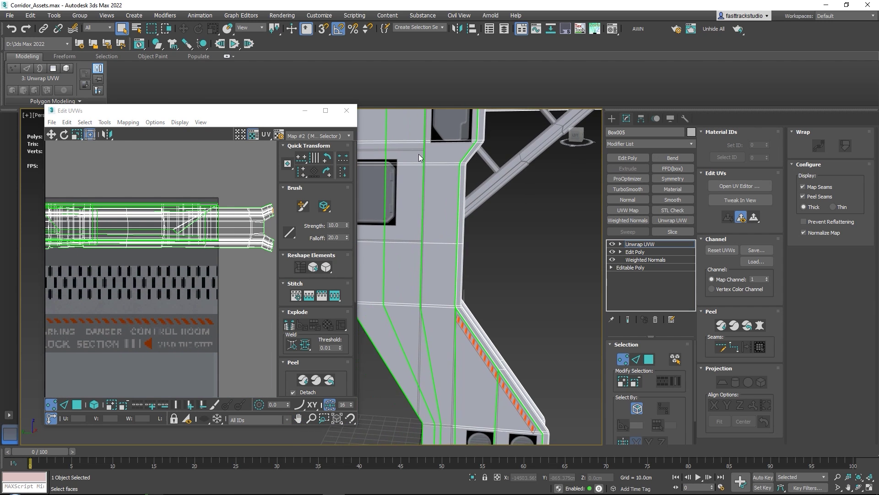
pyautogui.moveTo(419, 158); pyautogui.dragTo(434, 172, button='middle')
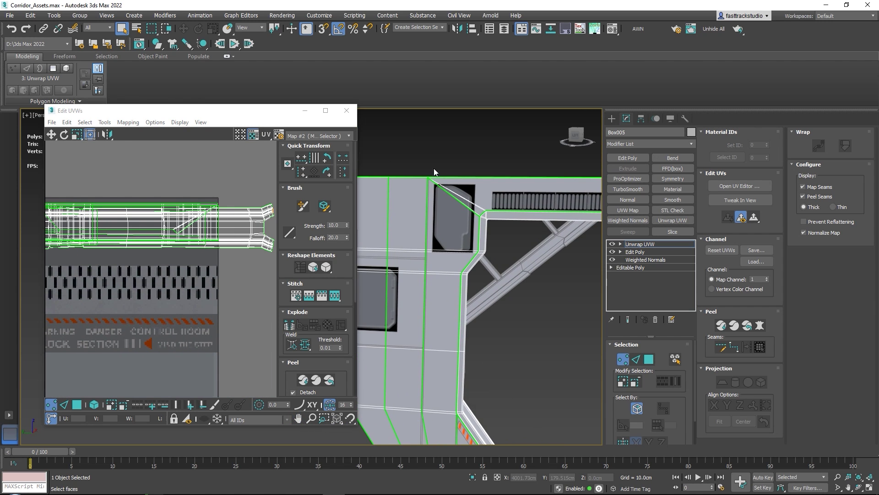
pyautogui.click(641, 249)
pyautogui.click(346, 110)
# Select the narrow vertical strip on the pillar's side and examine how it covers the panel seam.
pyautogui.click(481, 320)
pyautogui.scroll(4, 447, 289)
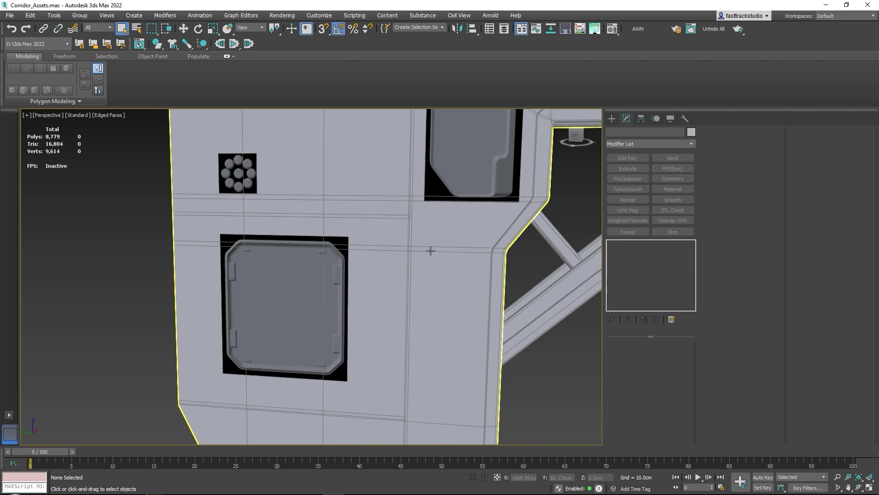
pyautogui.scroll(2, 430, 250)
pyautogui.click(400, 204)
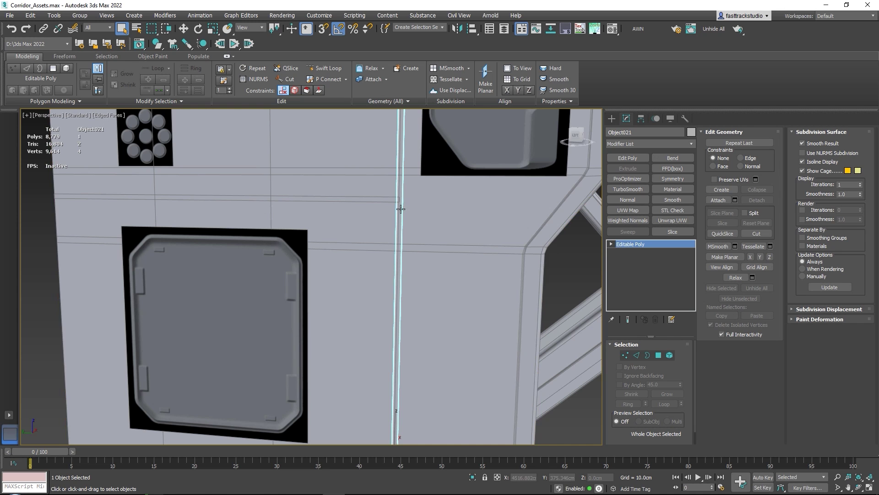
pyautogui.scroll(-4, 400, 210)
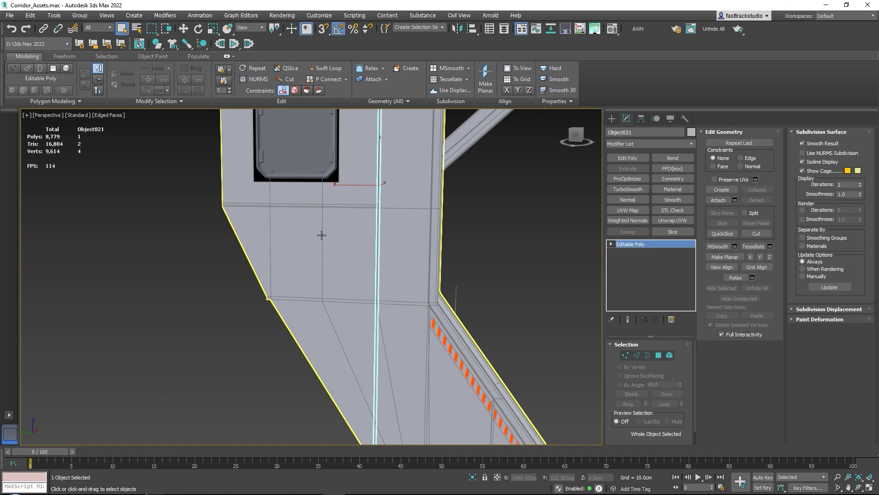
pyautogui.scroll(-6, 432, 255)
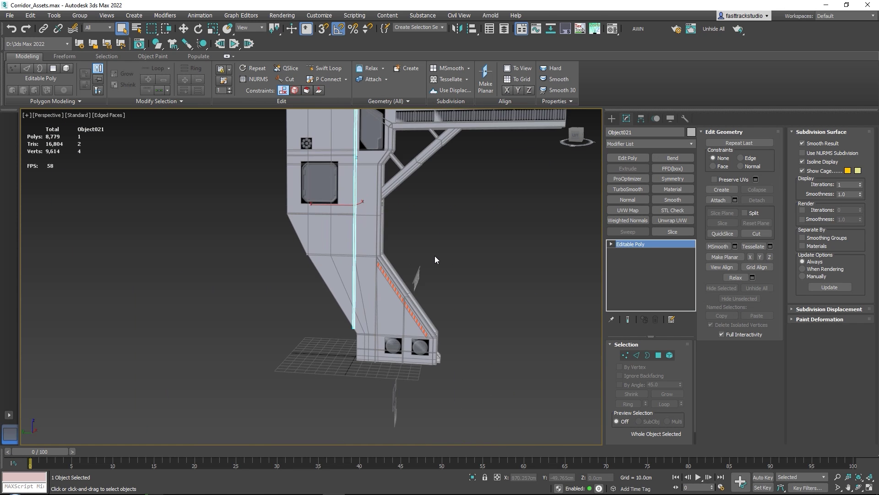
pyautogui.keyDown('alt'); pyautogui.moveTo(415, 351); pyautogui.dragTo(389, 243, button='middle'); pyautogui.keyUp('alt')
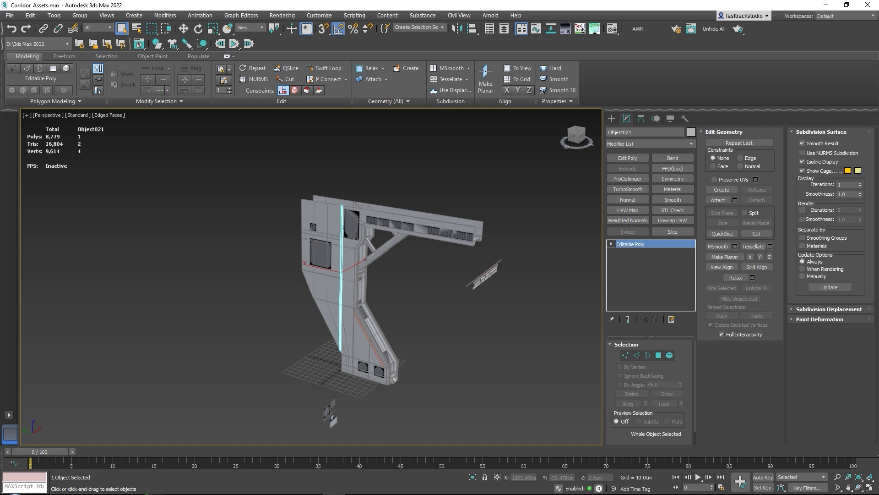
# Switch to Unreal Engine and fly through the corridor level, examining the trim-sheet panels and seams on the pillars and walls.
pyautogui.hotkey('alt', 'Tab')
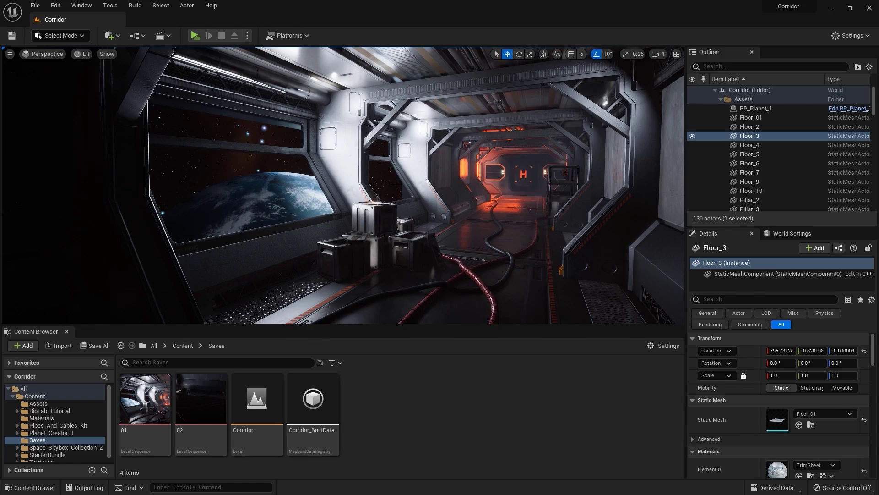
pyautogui.moveTo(395, 184); pyautogui.dragTo(347, 124, button='right')
pyautogui.press('w')
pyautogui.press('w')
pyautogui.press('s')
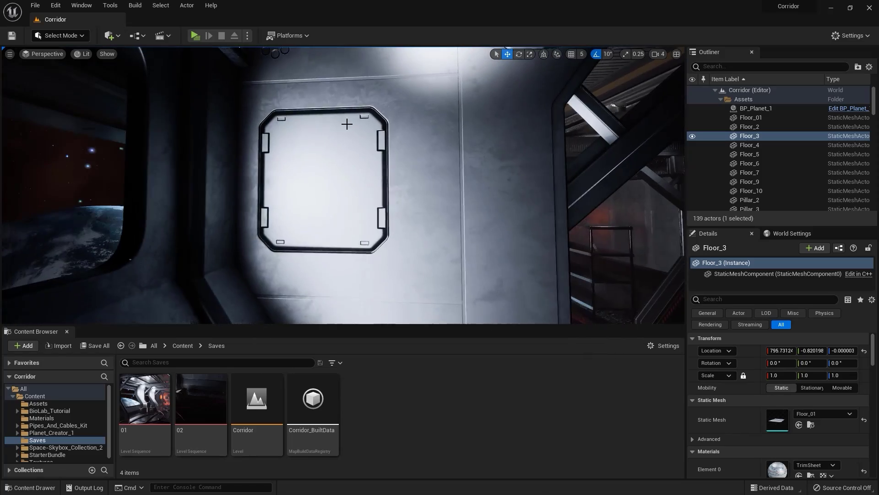
pyautogui.press('s')
pyautogui.moveTo(355, 160); pyautogui.dragTo(355, 120, button='right')
pyautogui.press('s')
pyautogui.press('w')
pyautogui.press('s')
pyautogui.press('w')
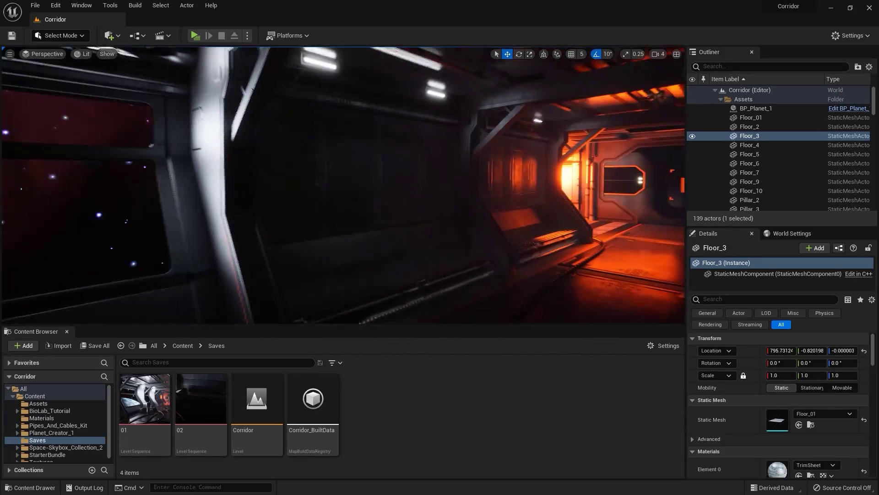
# Return to the corridor overview and set the viewport to look through the CameraActor.
pyautogui.moveTo(414, 172); pyautogui.dragTo(579, 163, button='right')
pyautogui.press('s')
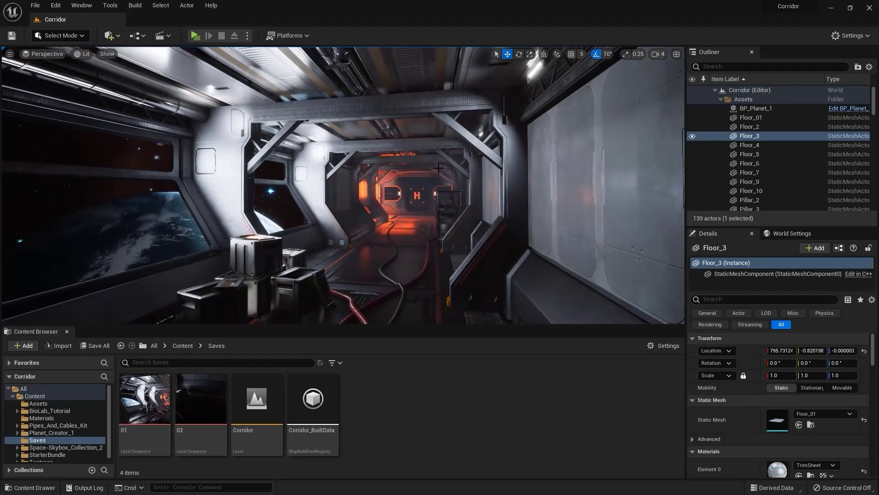
pyautogui.click(46, 54)
pyautogui.click(76, 157)
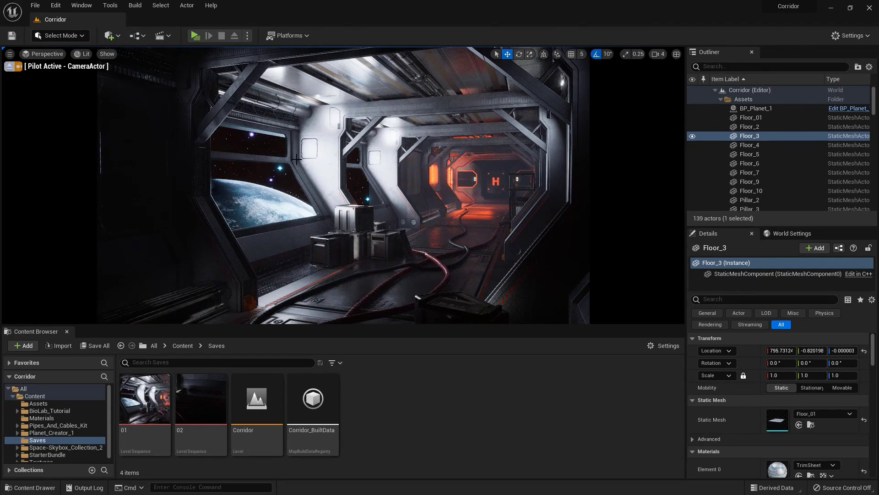